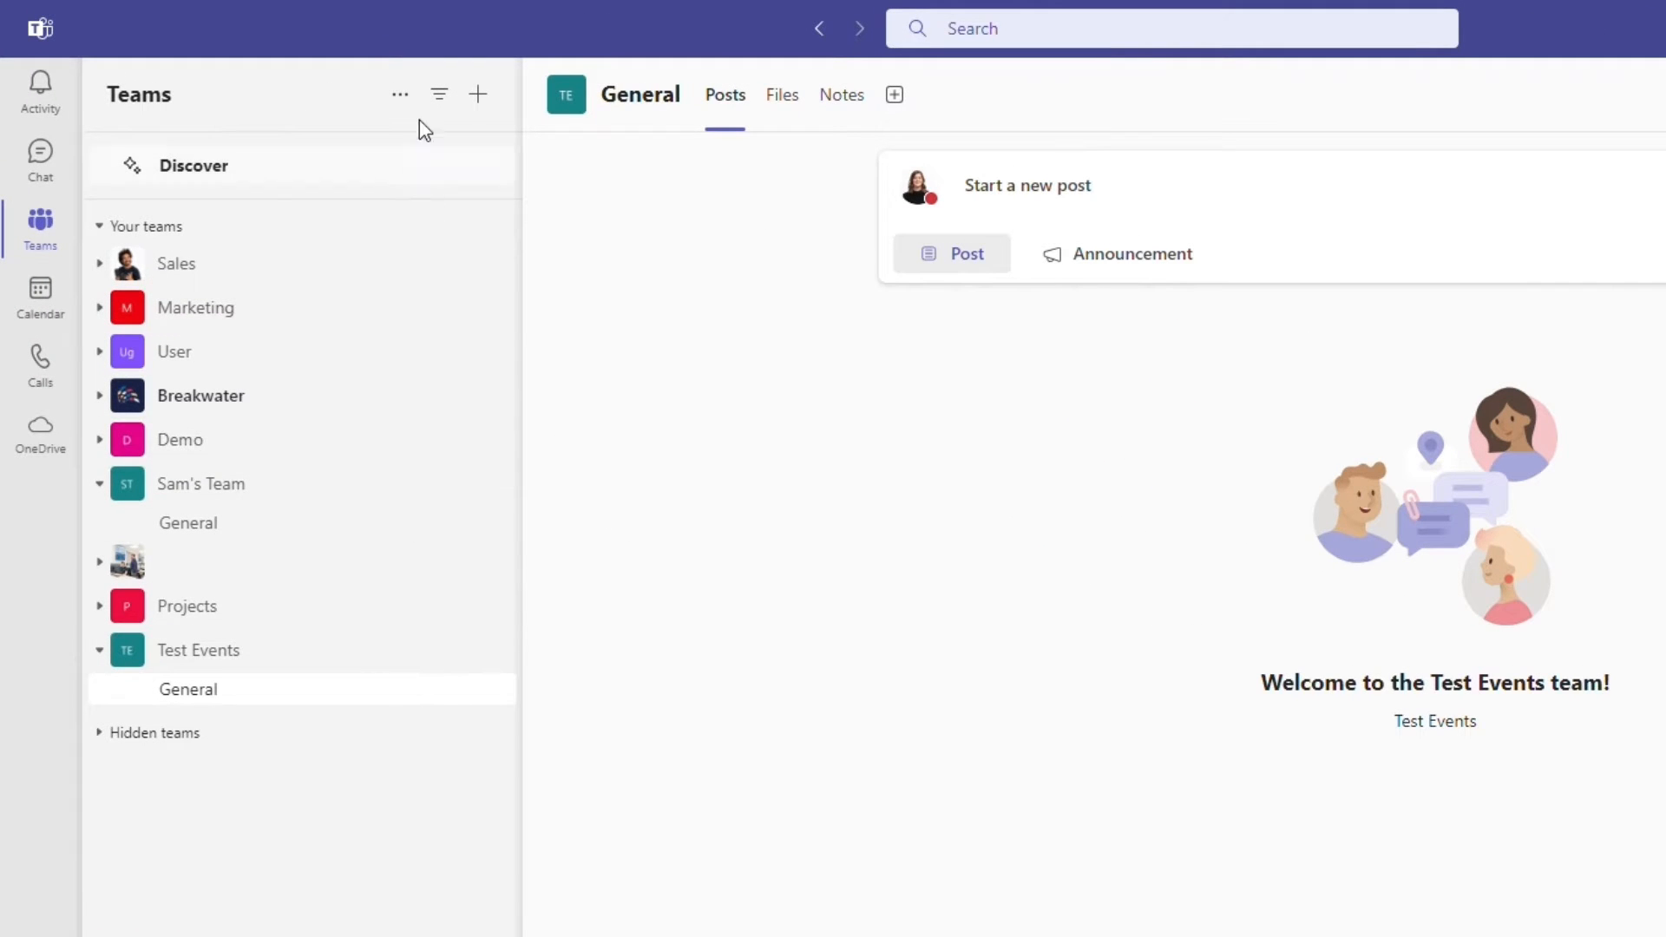
click(401, 95)
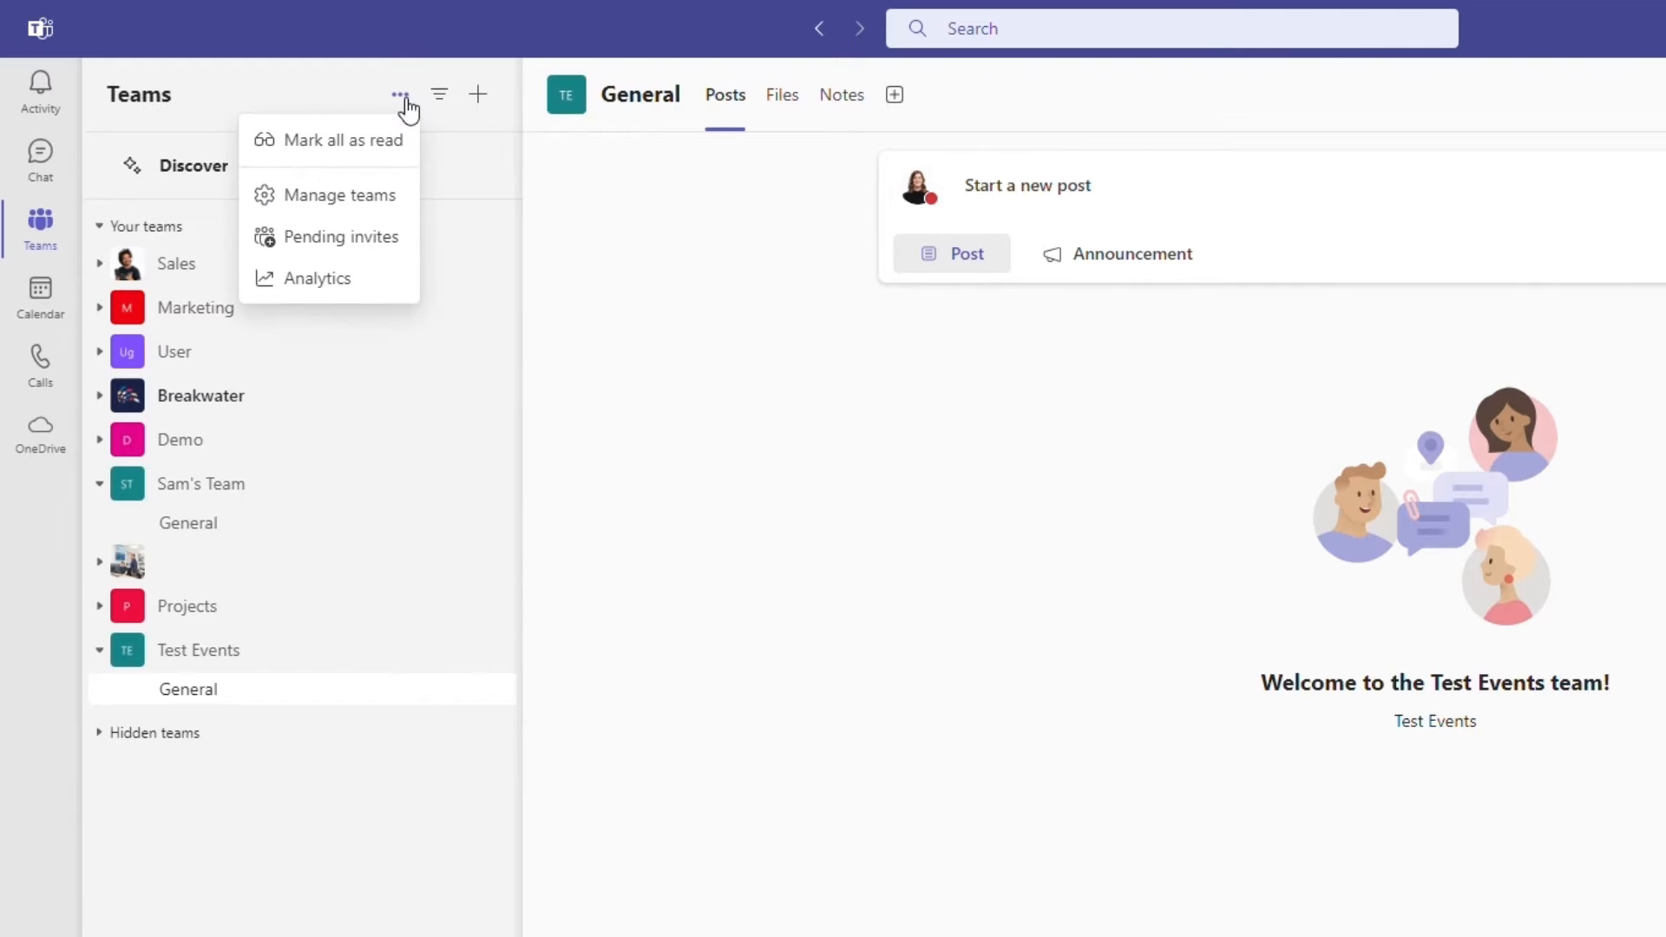
click(438, 96)
click(438, 95)
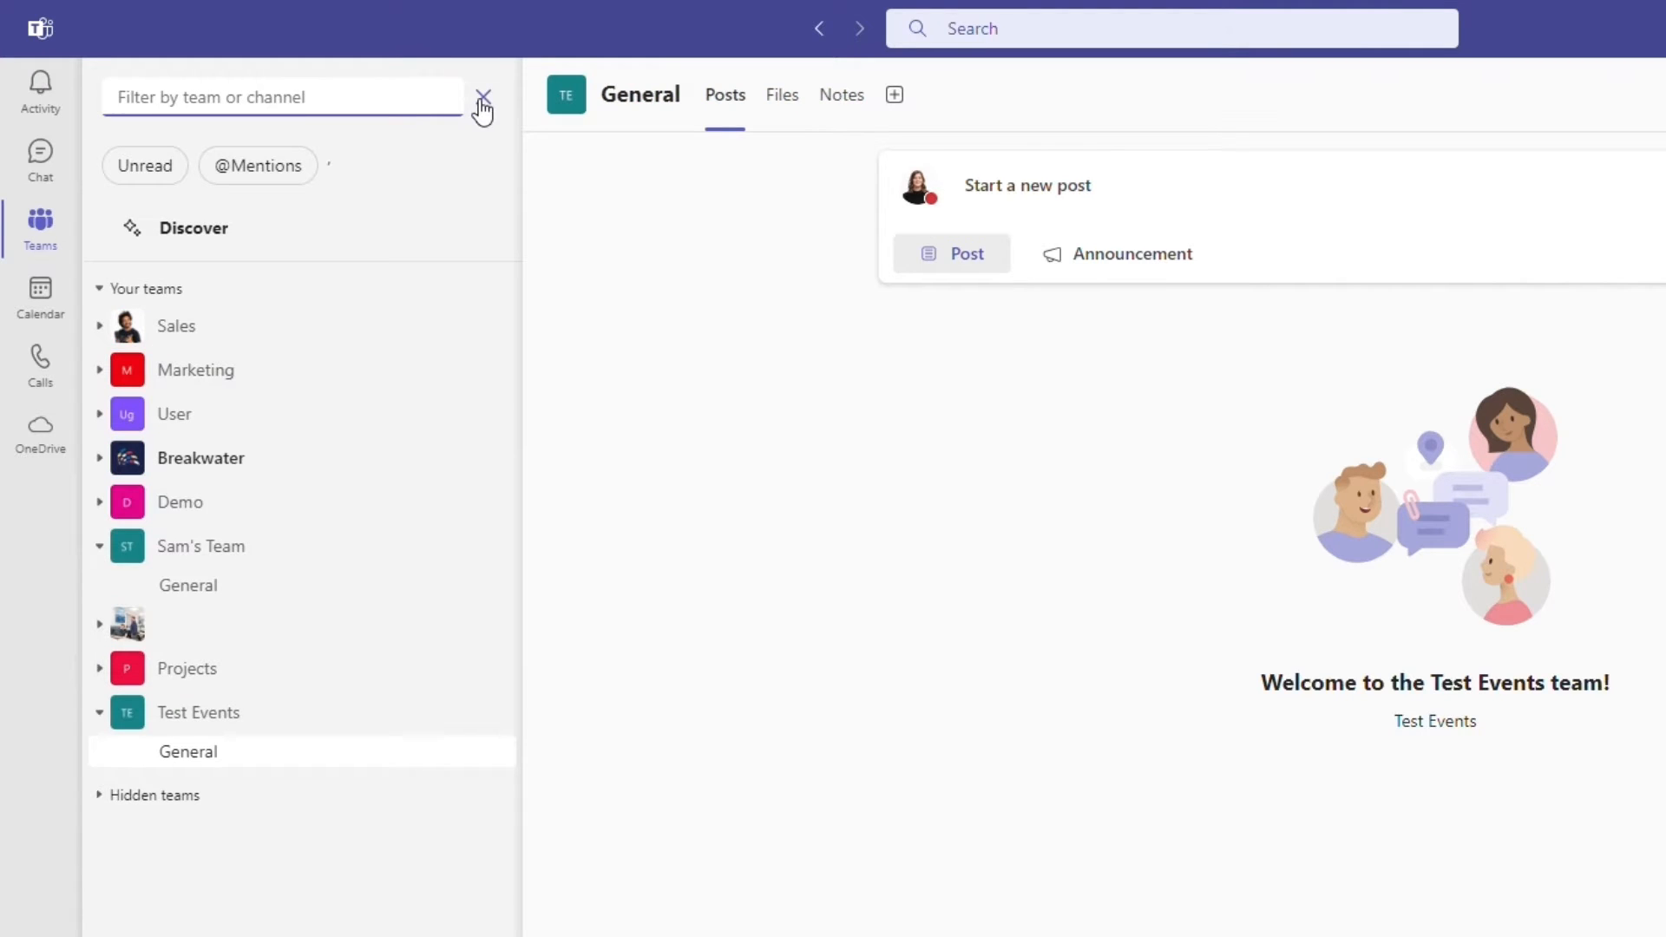
click(483, 98)
click(478, 96)
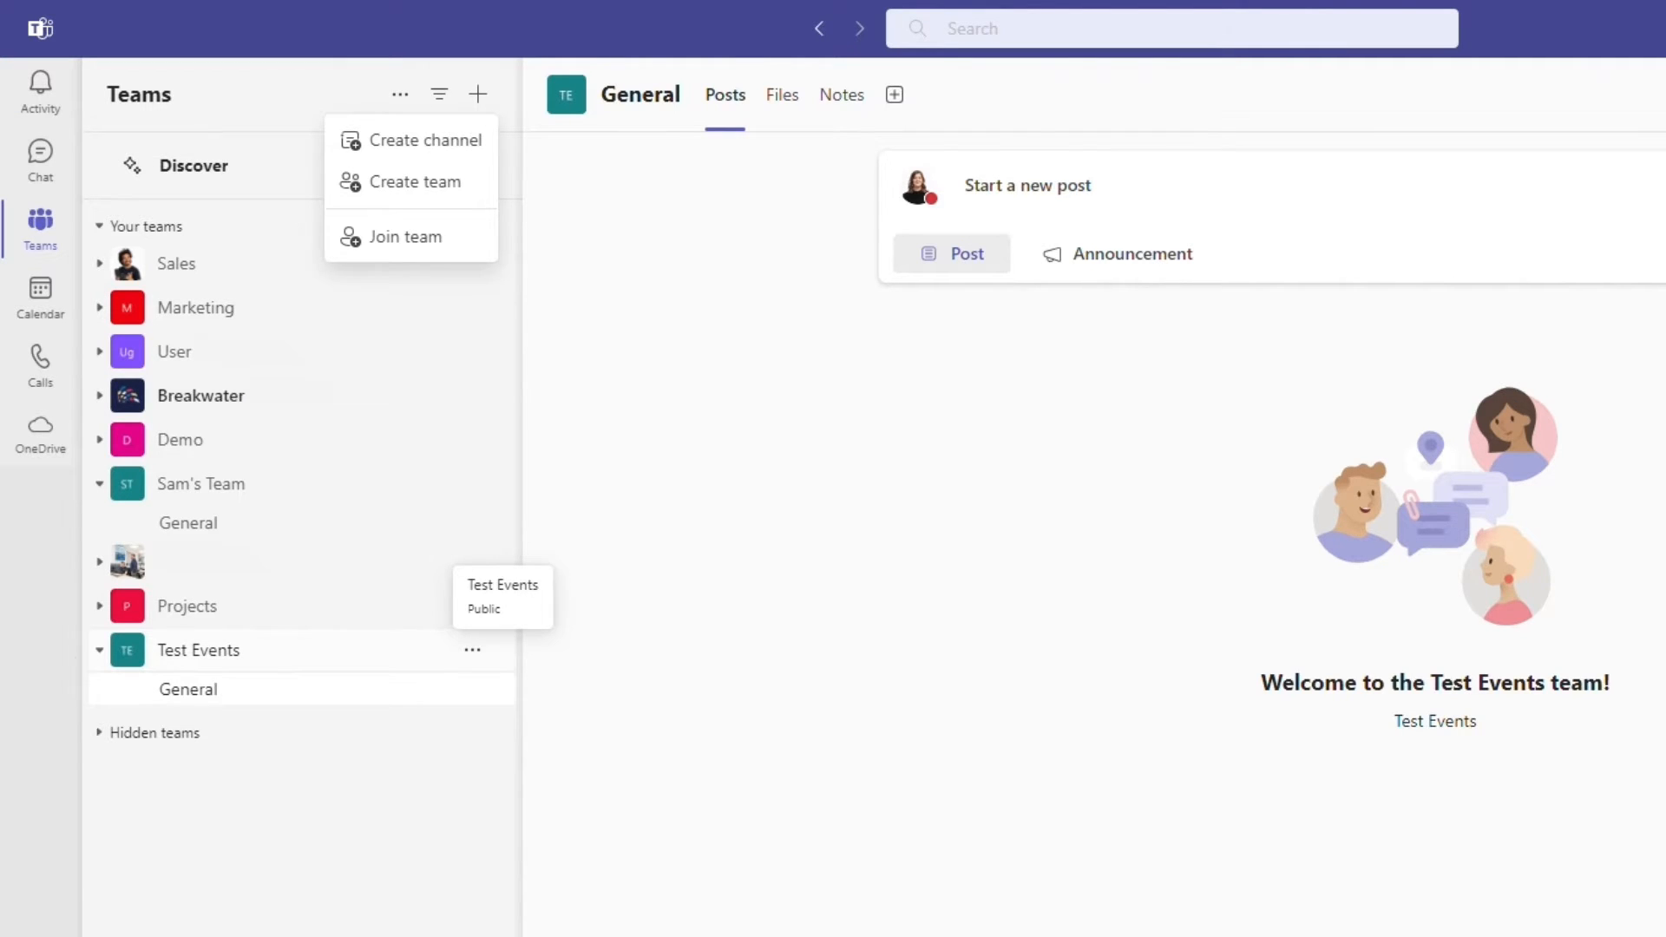
- Create a Standard channel named June Event 24 in the Test Events team
click(474, 647)
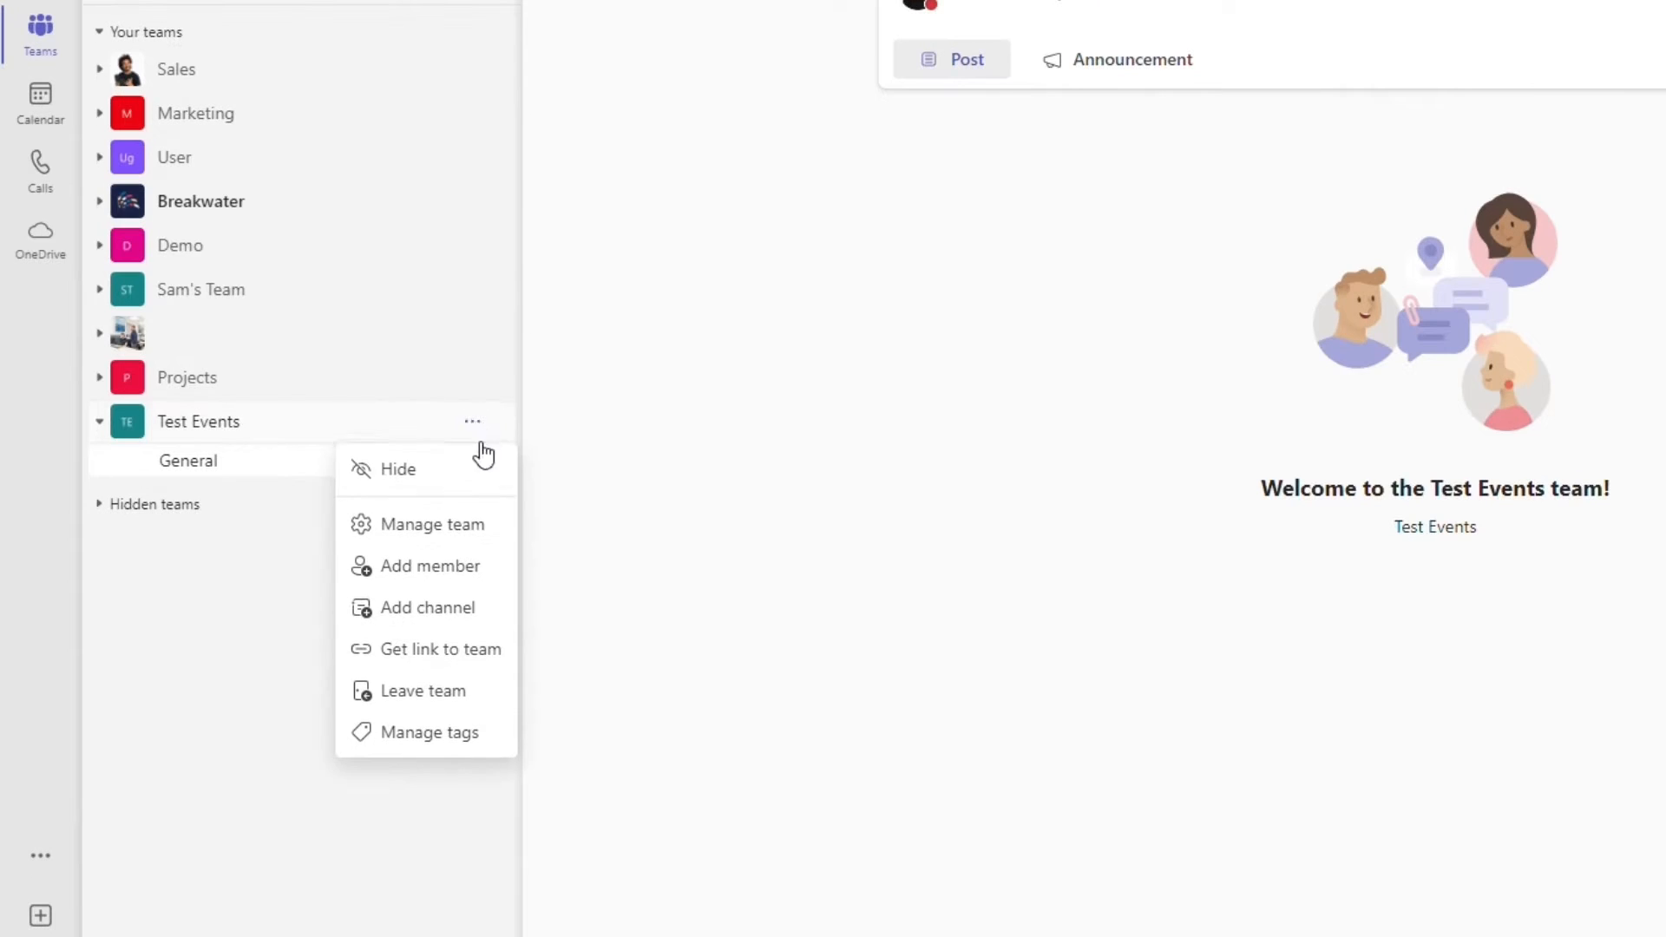
click(448, 608)
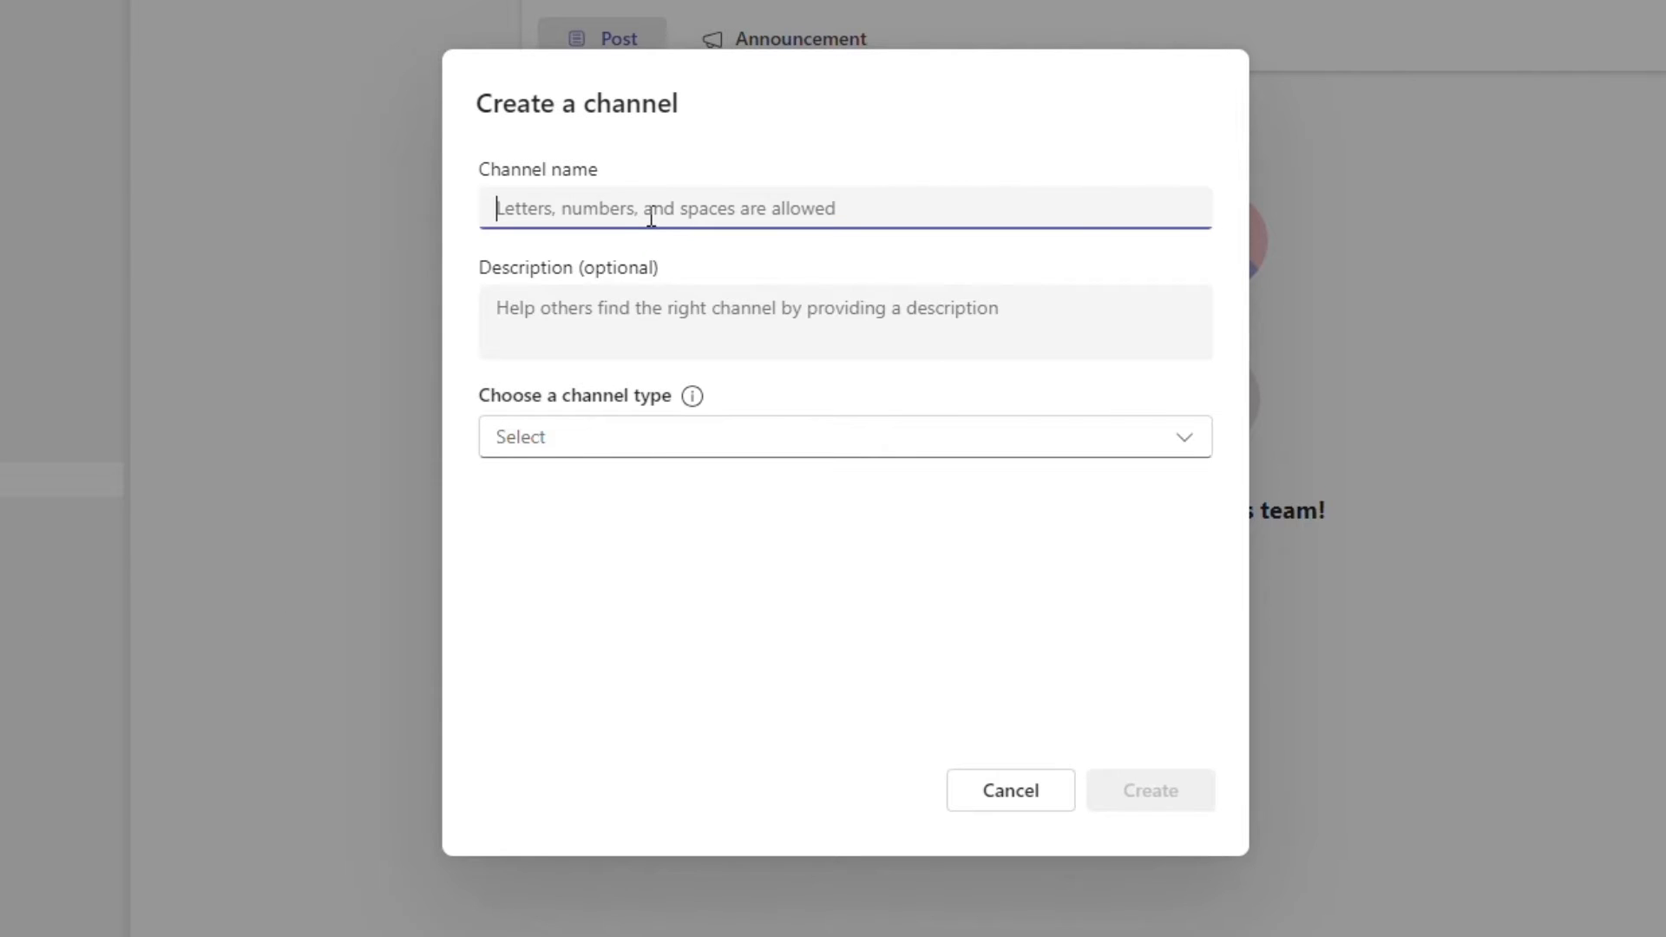
text(June Event 24)
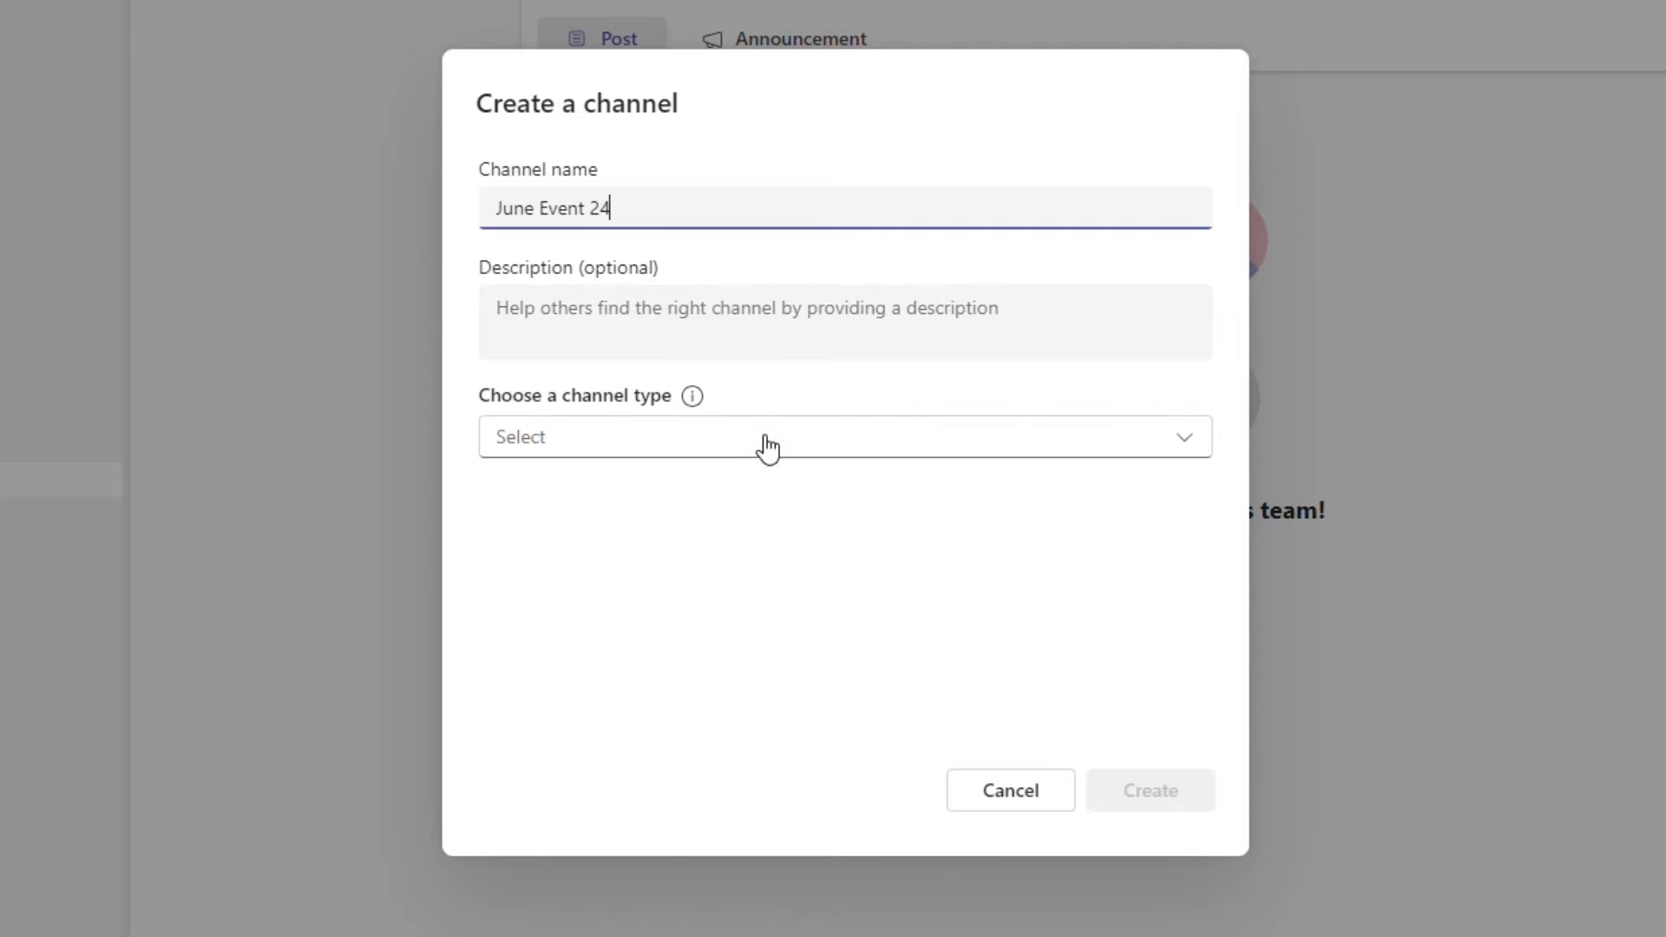
click(763, 442)
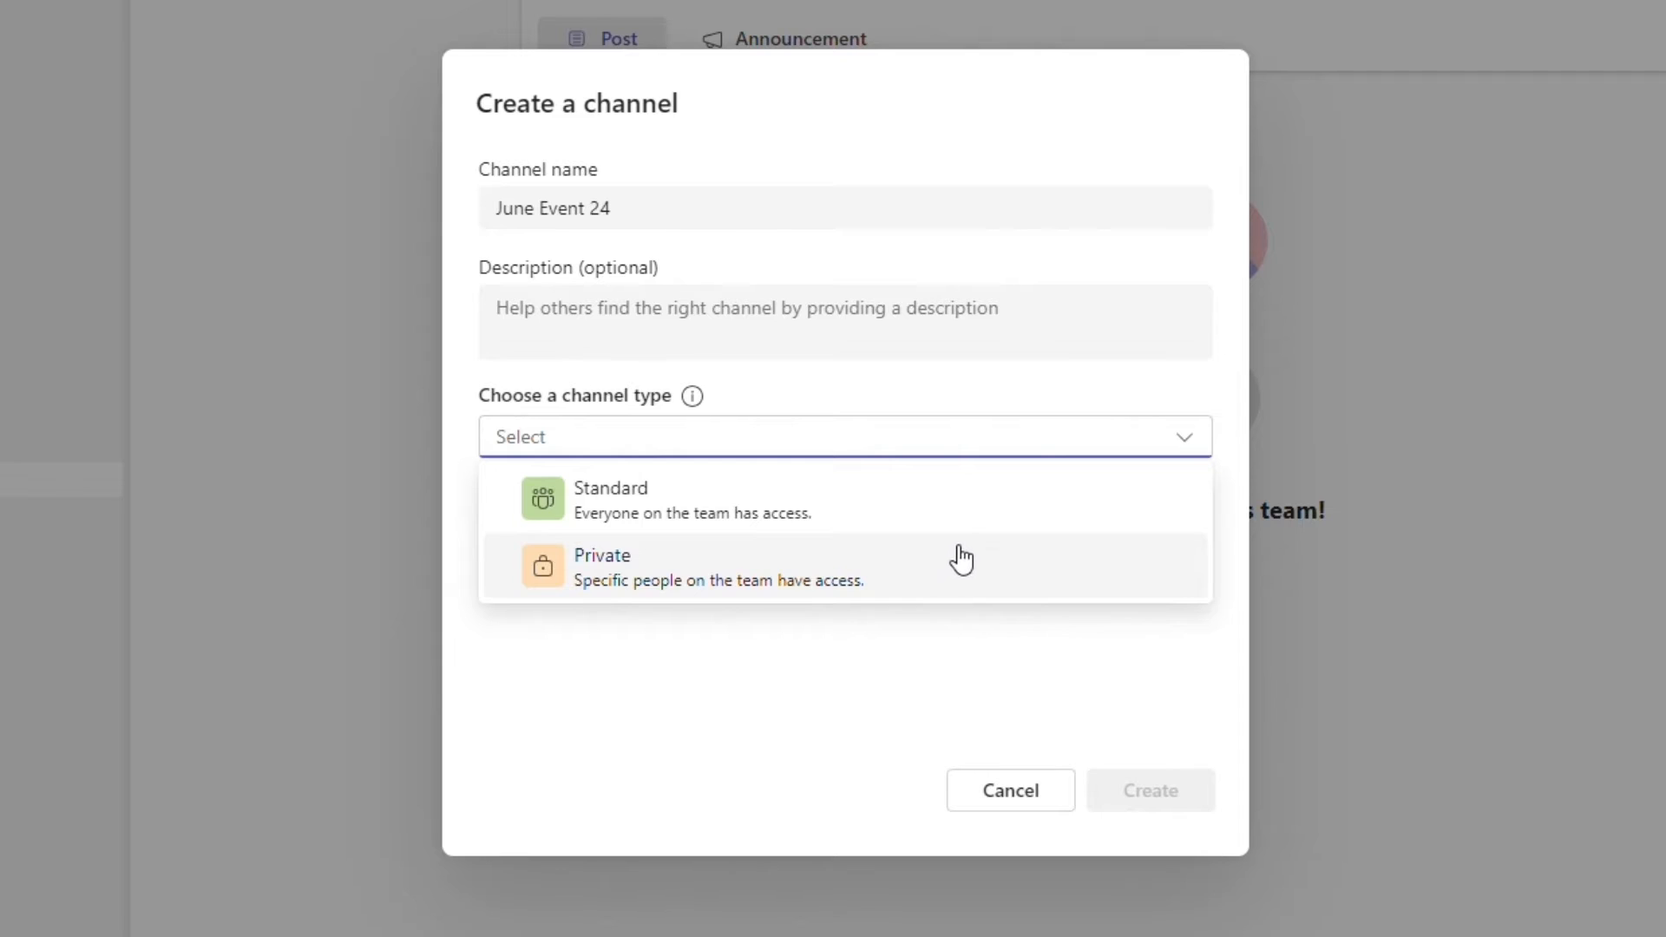
click(969, 516)
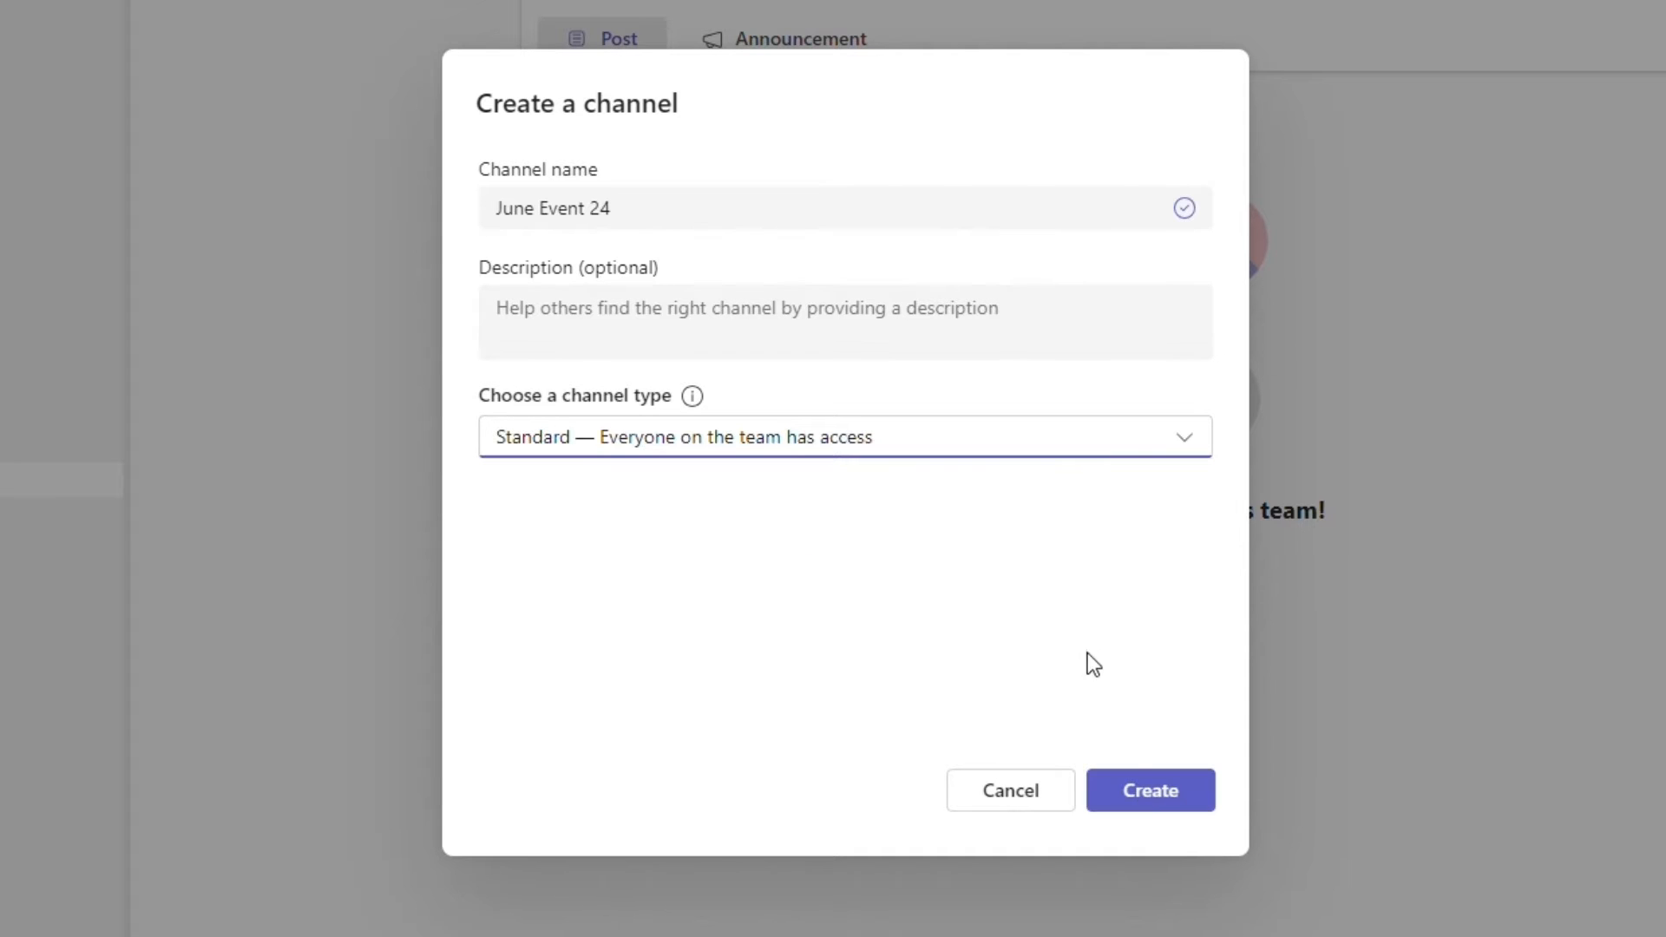
click(1148, 805)
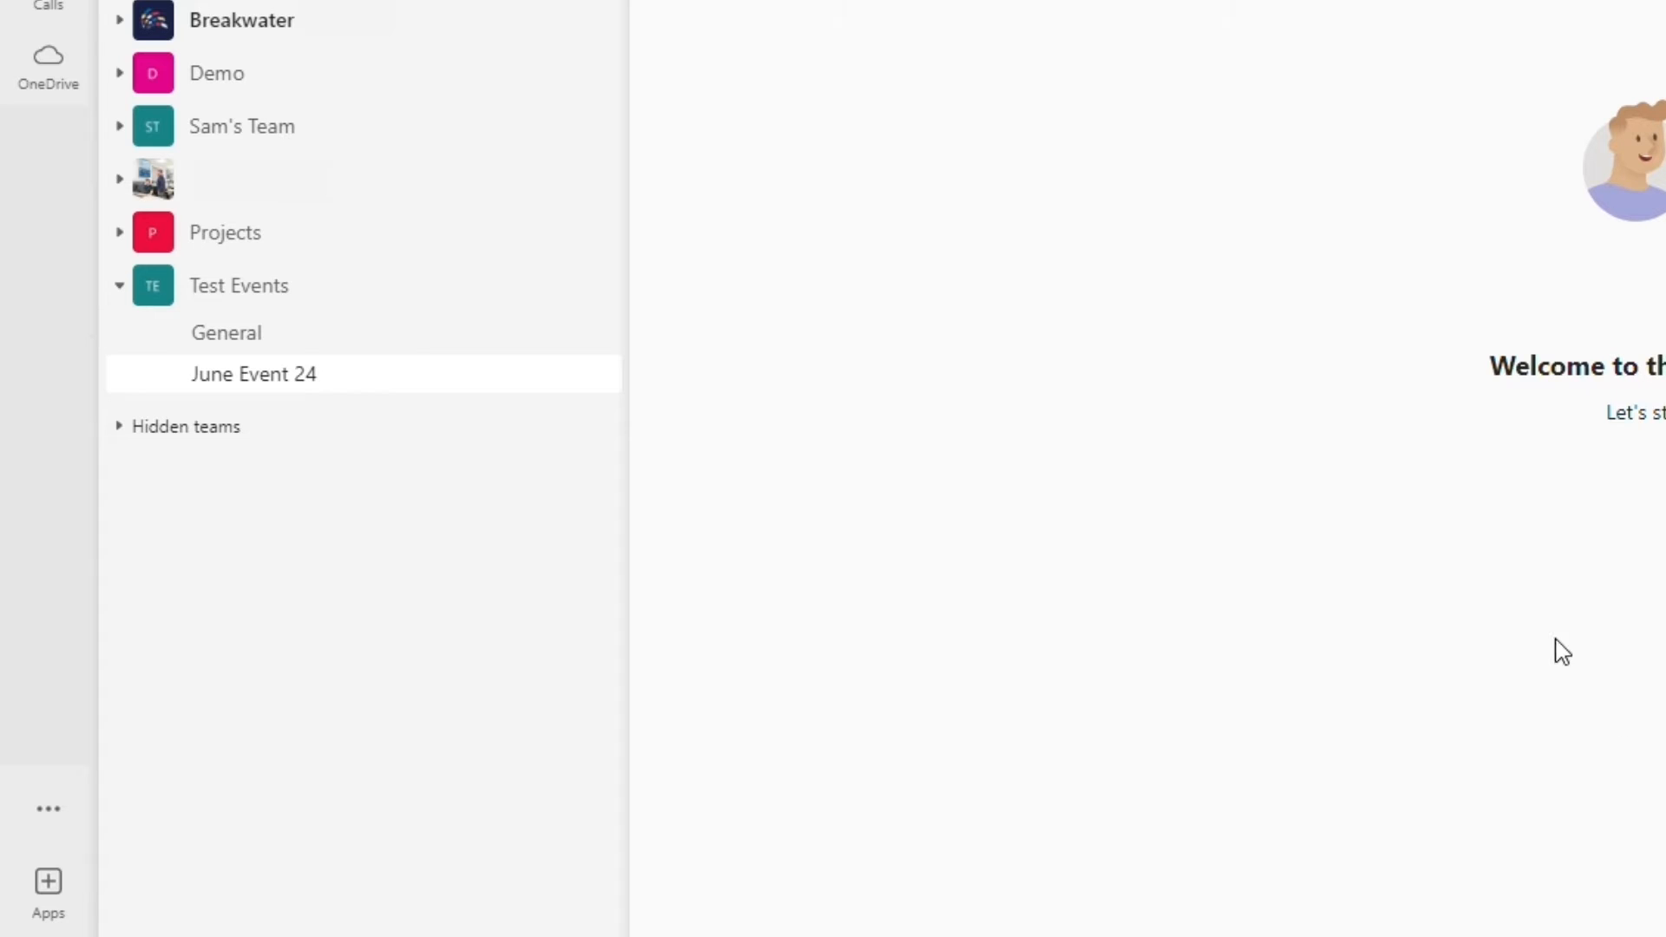
click(571, 291)
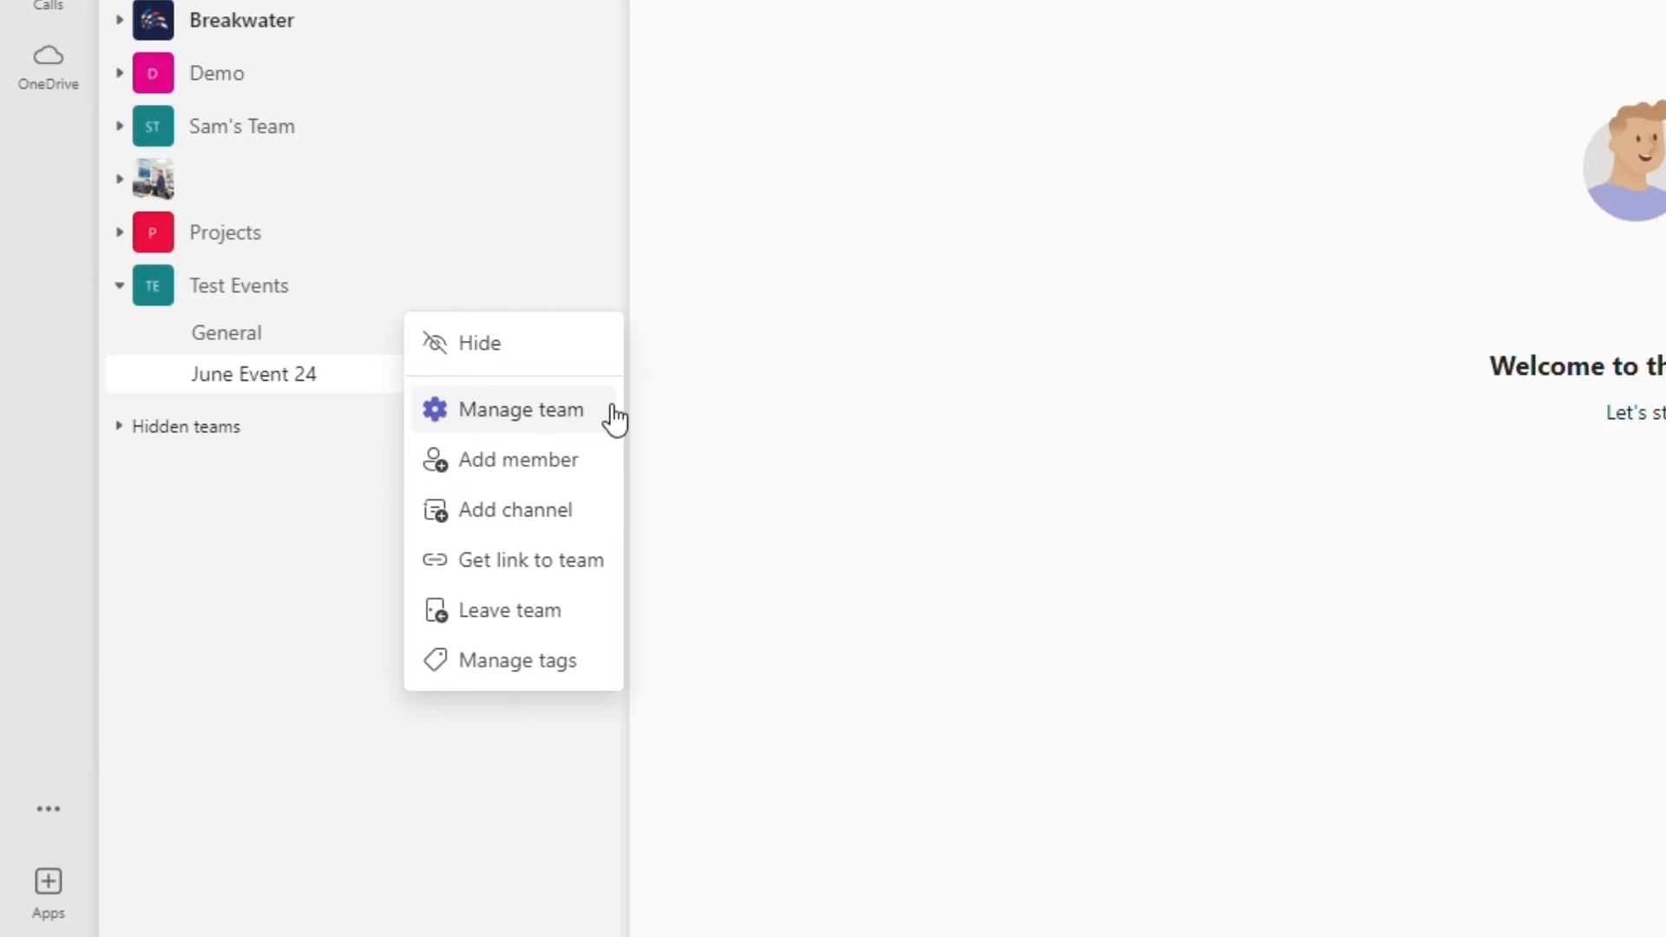
click(688, 337)
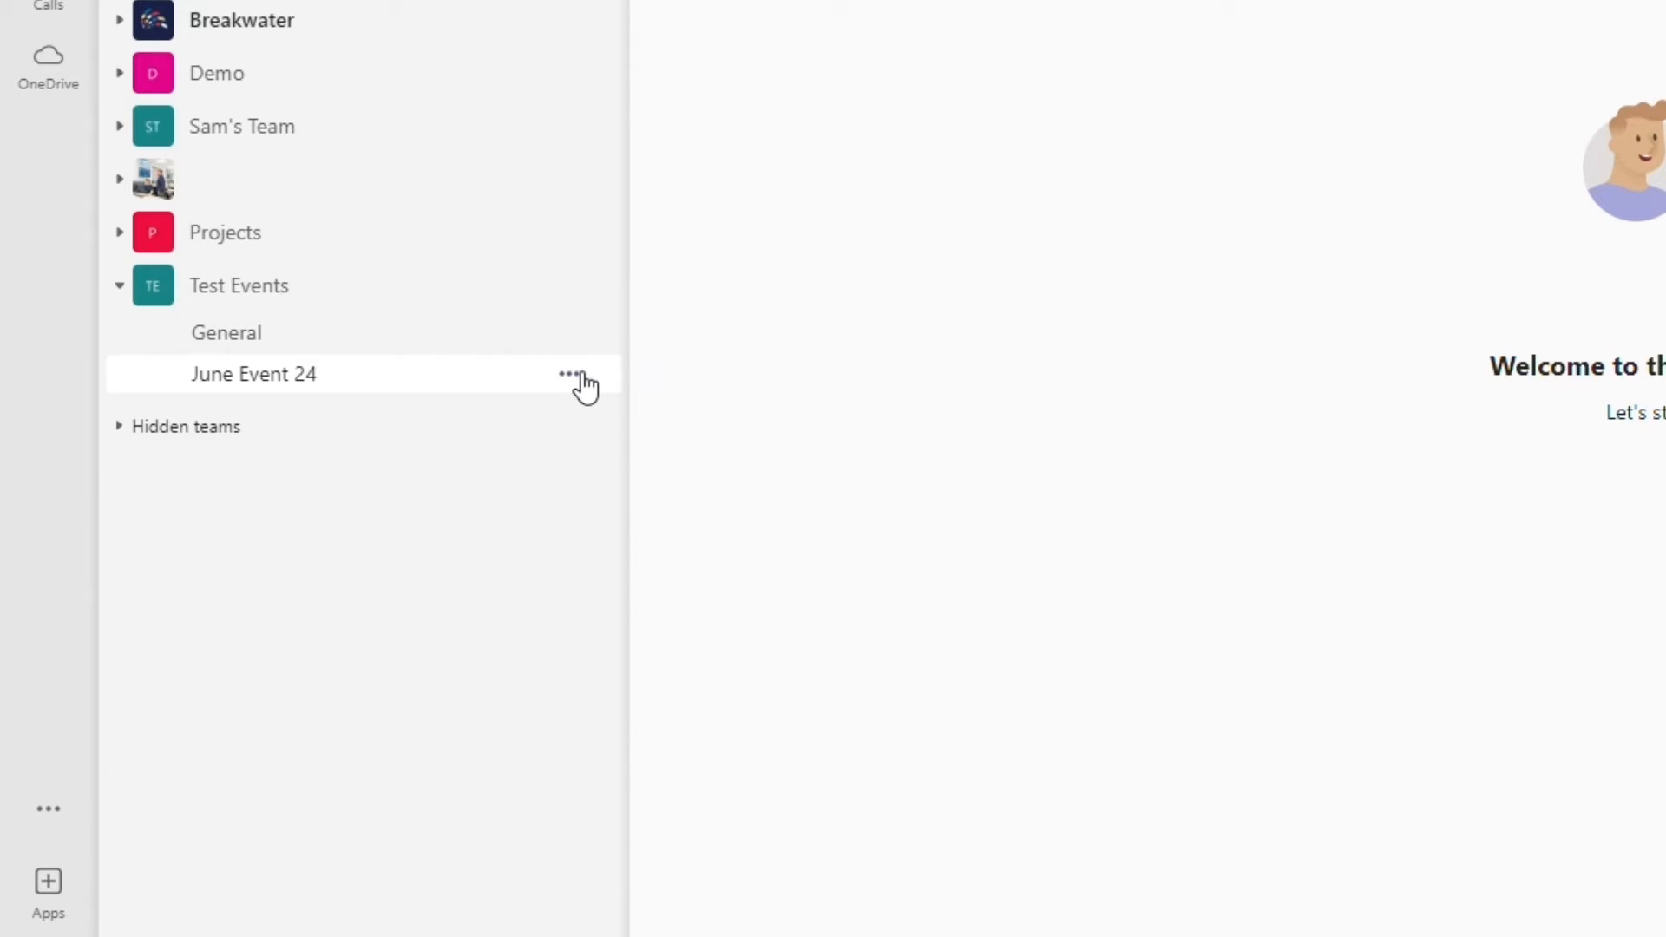
- Set the June Event 24 channel's notifications for all new posts to Banner and feed, and save the settings
click(574, 375)
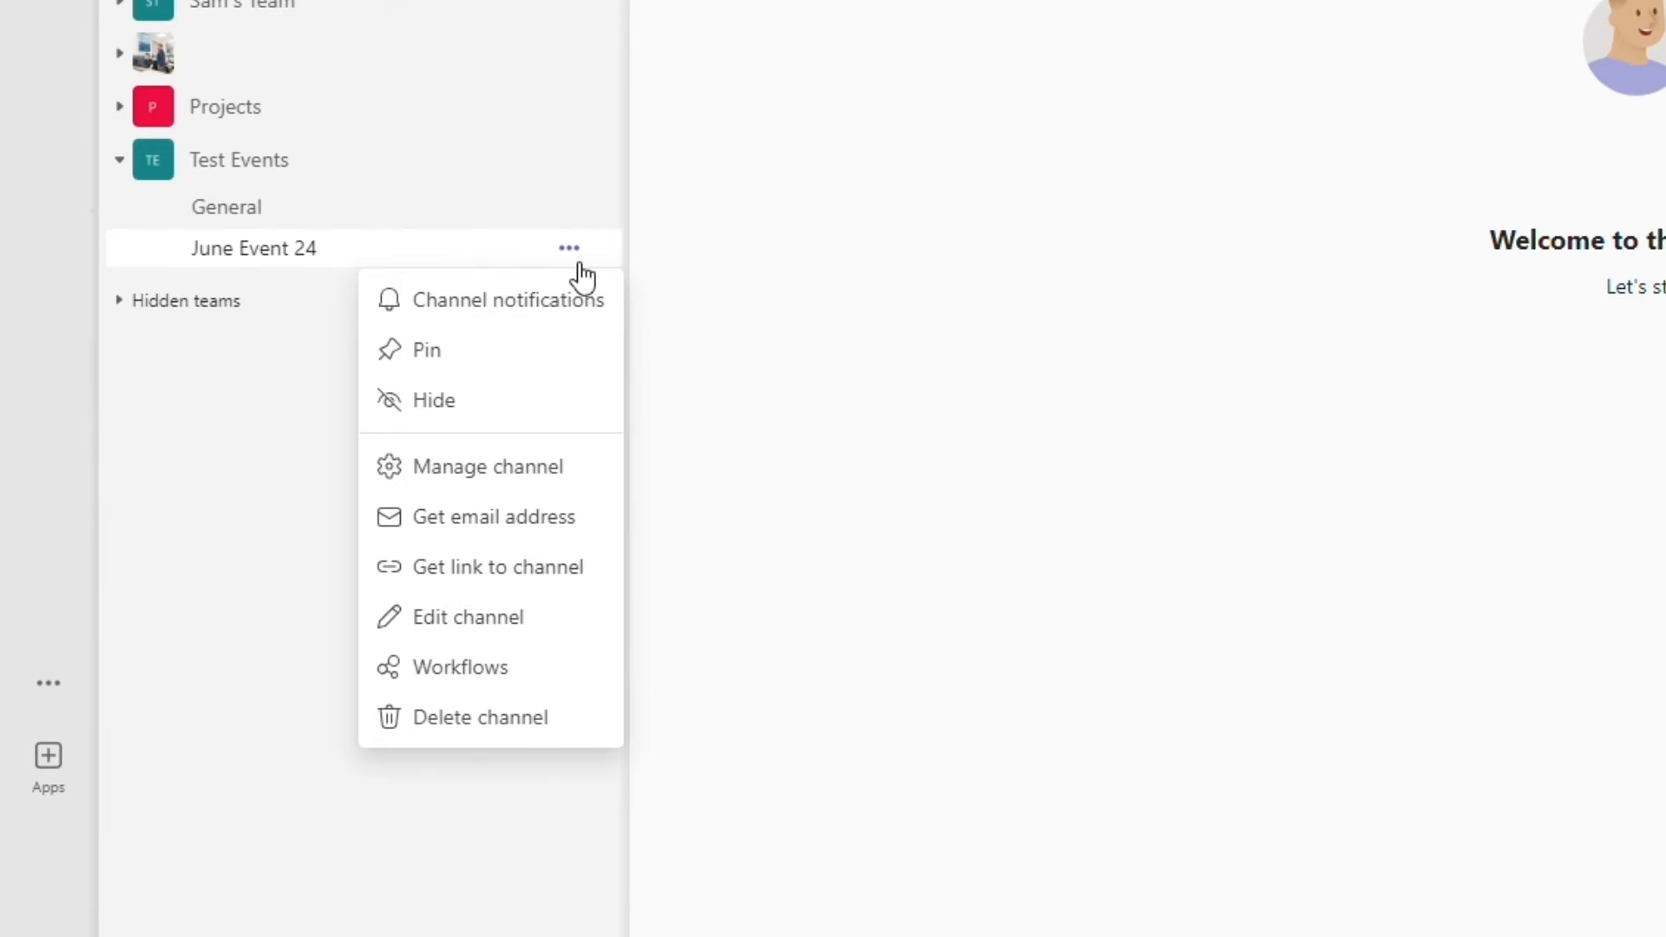
click(583, 302)
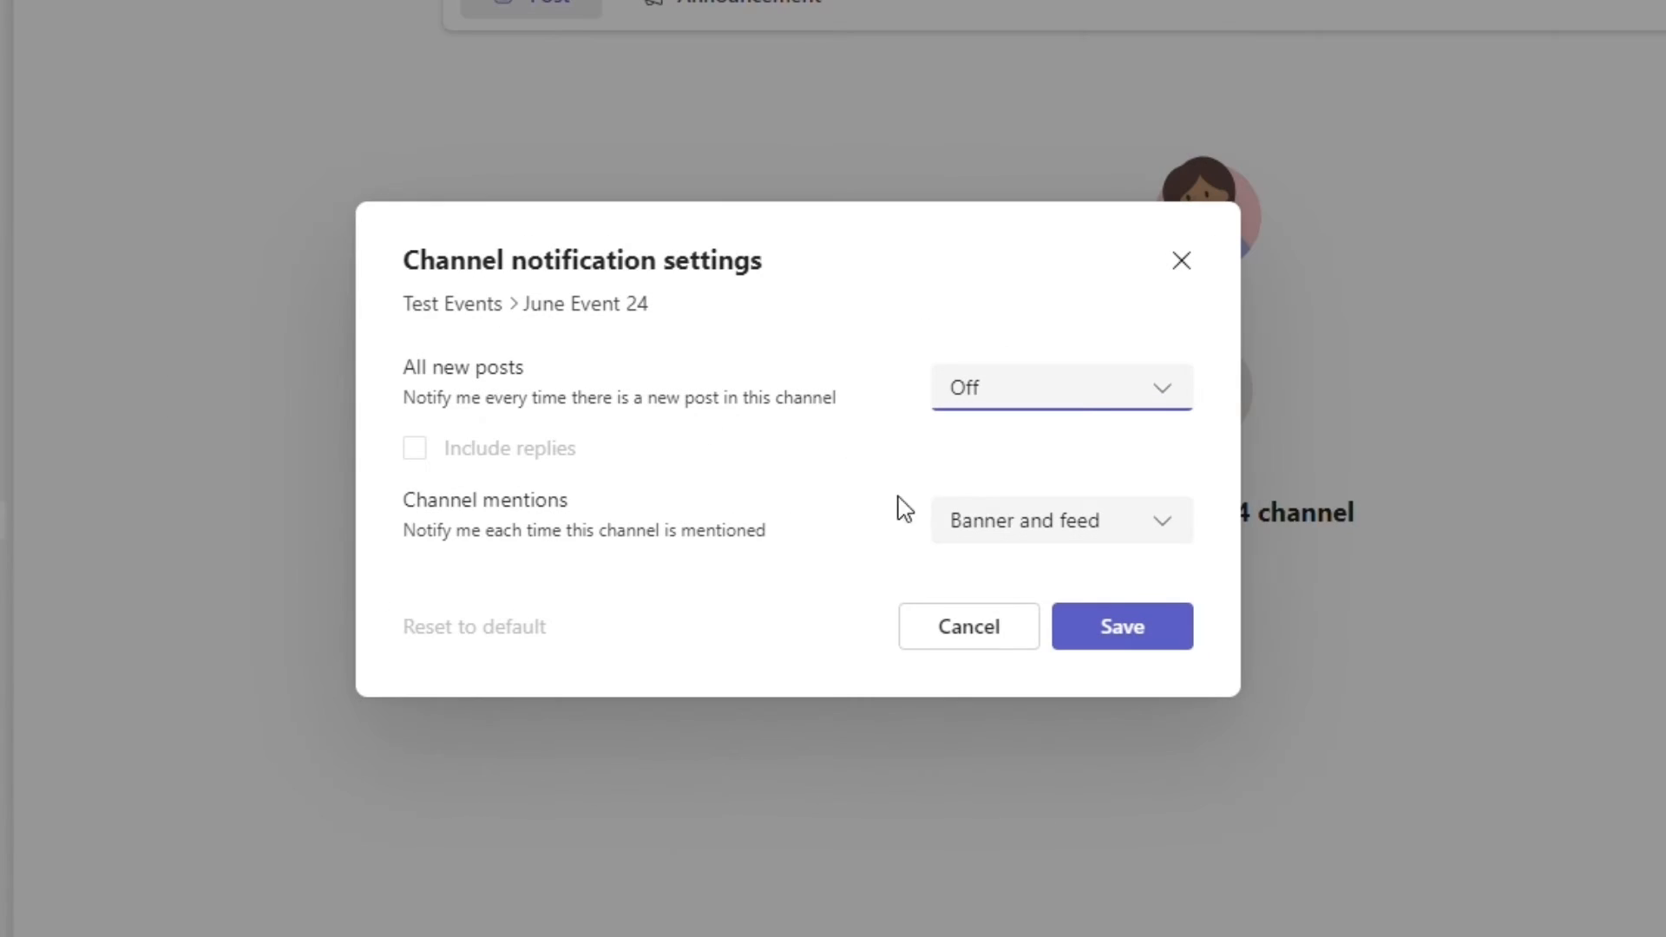
click(1082, 403)
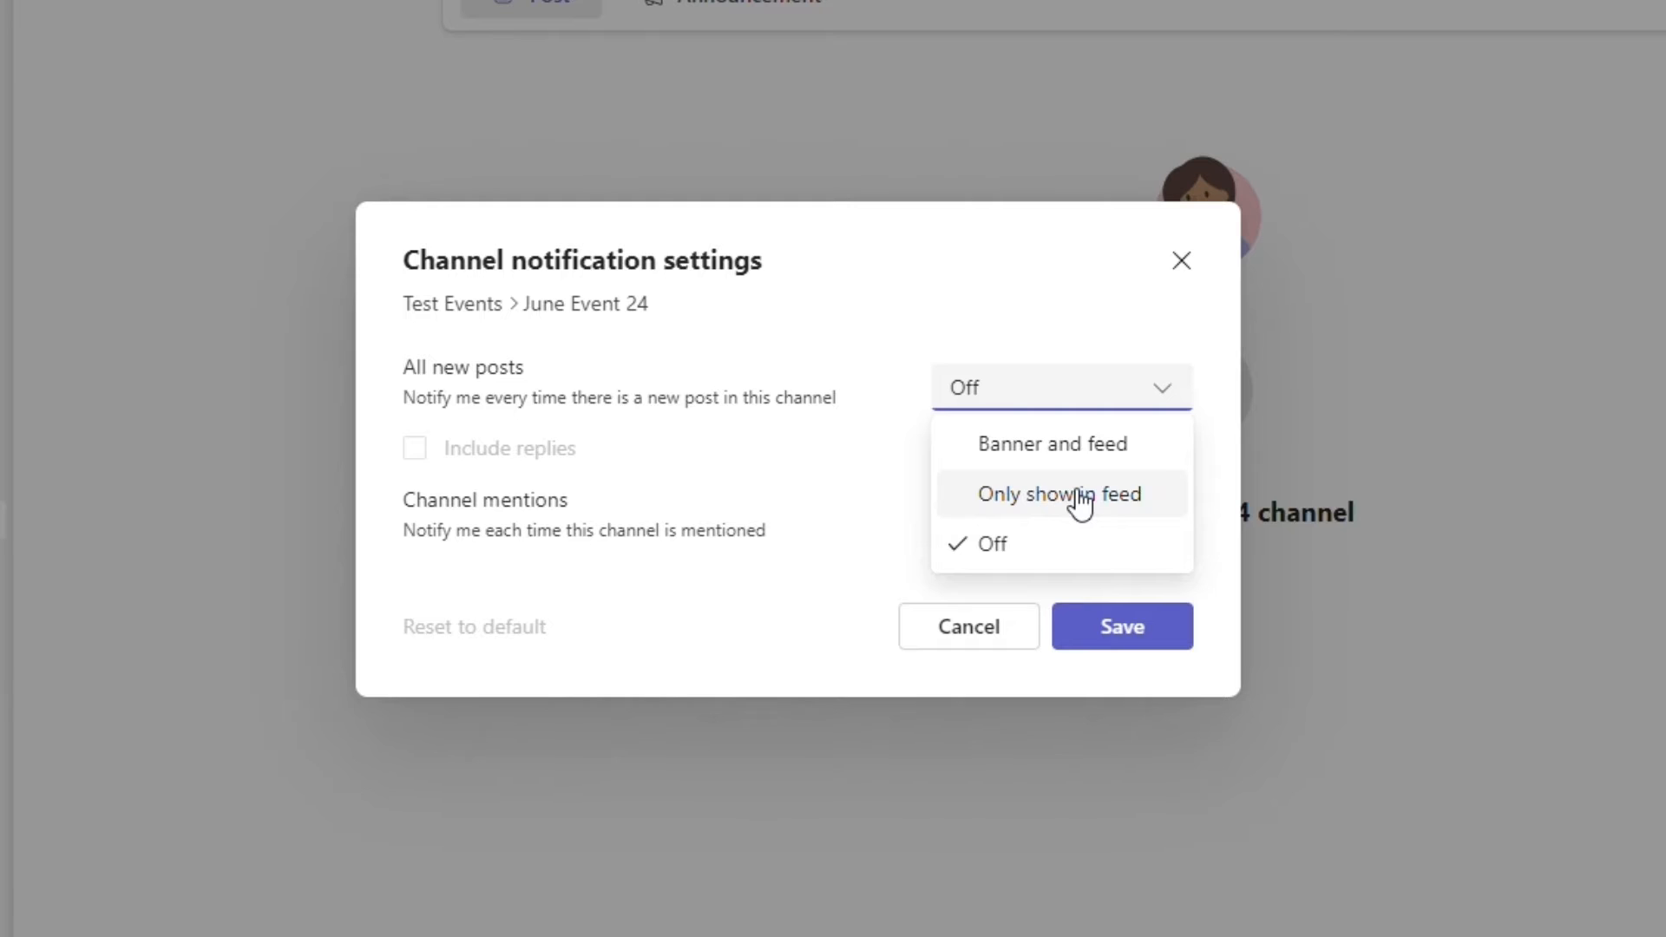
click(1084, 458)
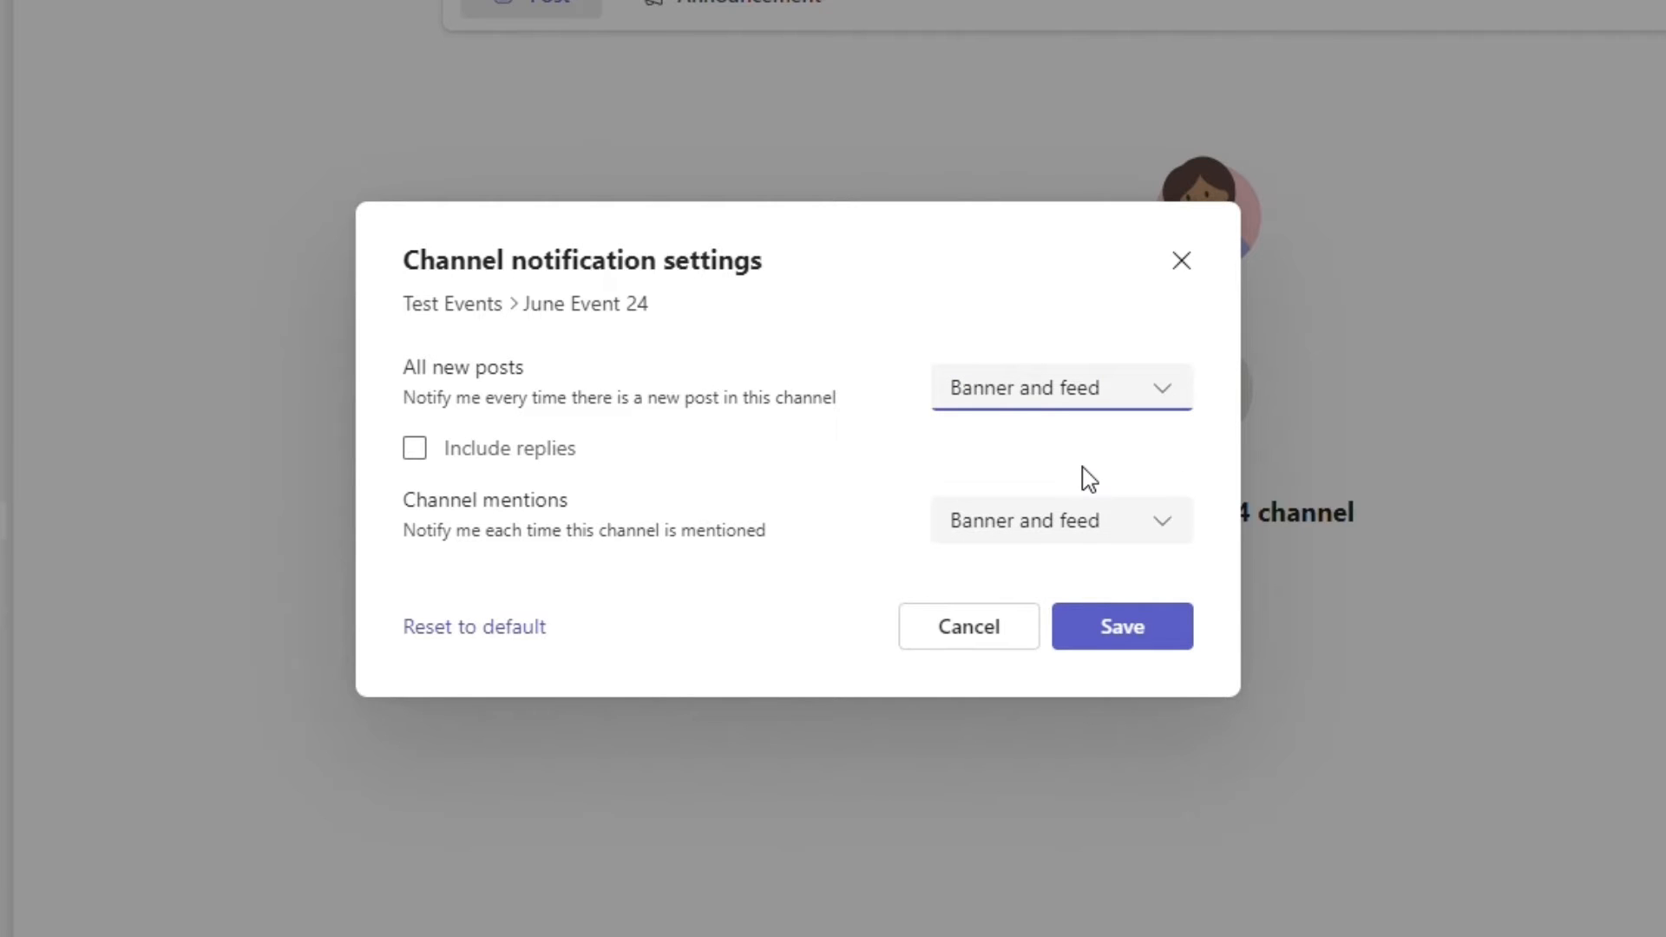
click(1154, 638)
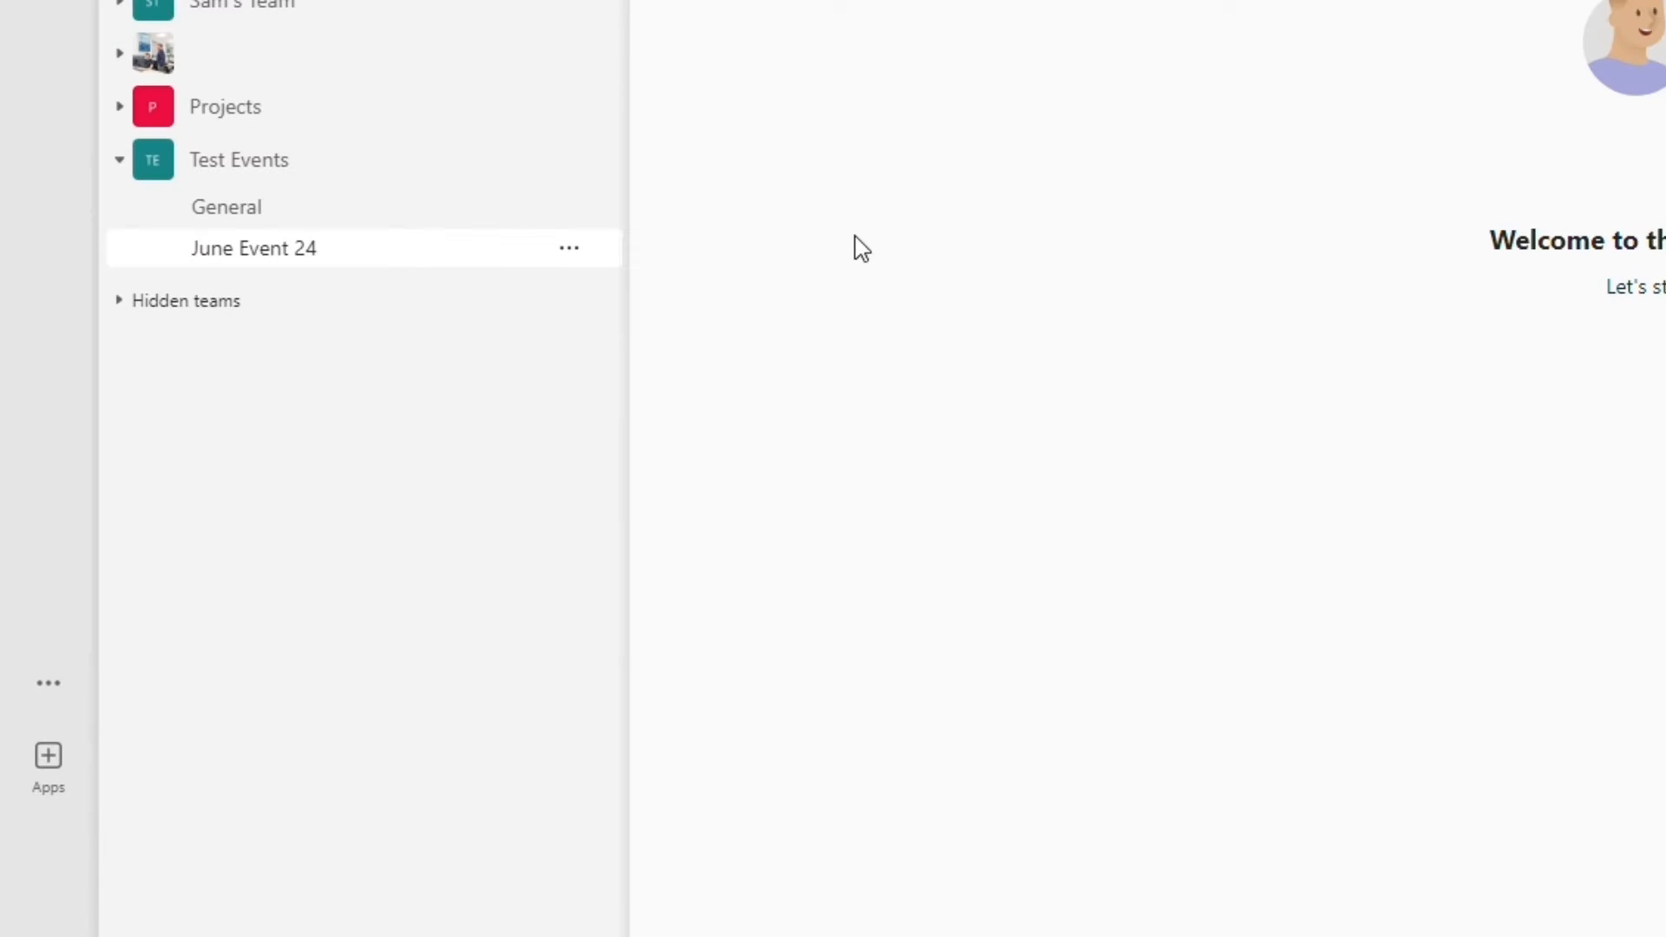
- Copy the email address of the June Event 24 channel
click(574, 252)
click(601, 471)
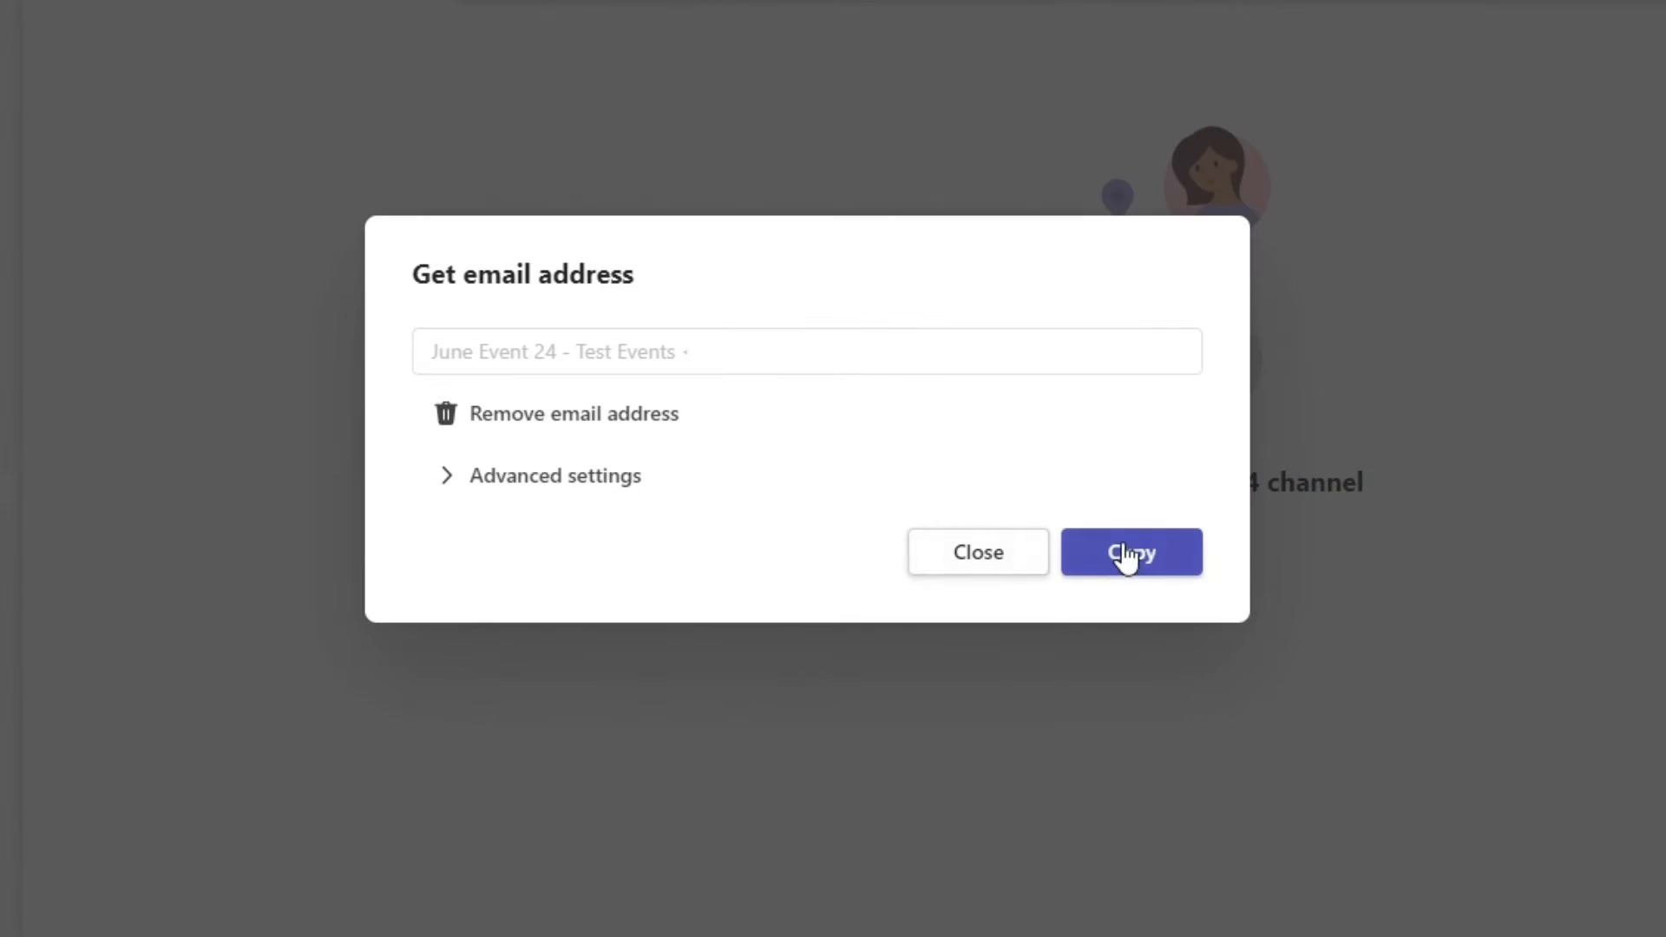
click(1122, 554)
- In Outlook, forward the Event Update email to the June Event 24 channel's address and close the original message
click(1375, 396)
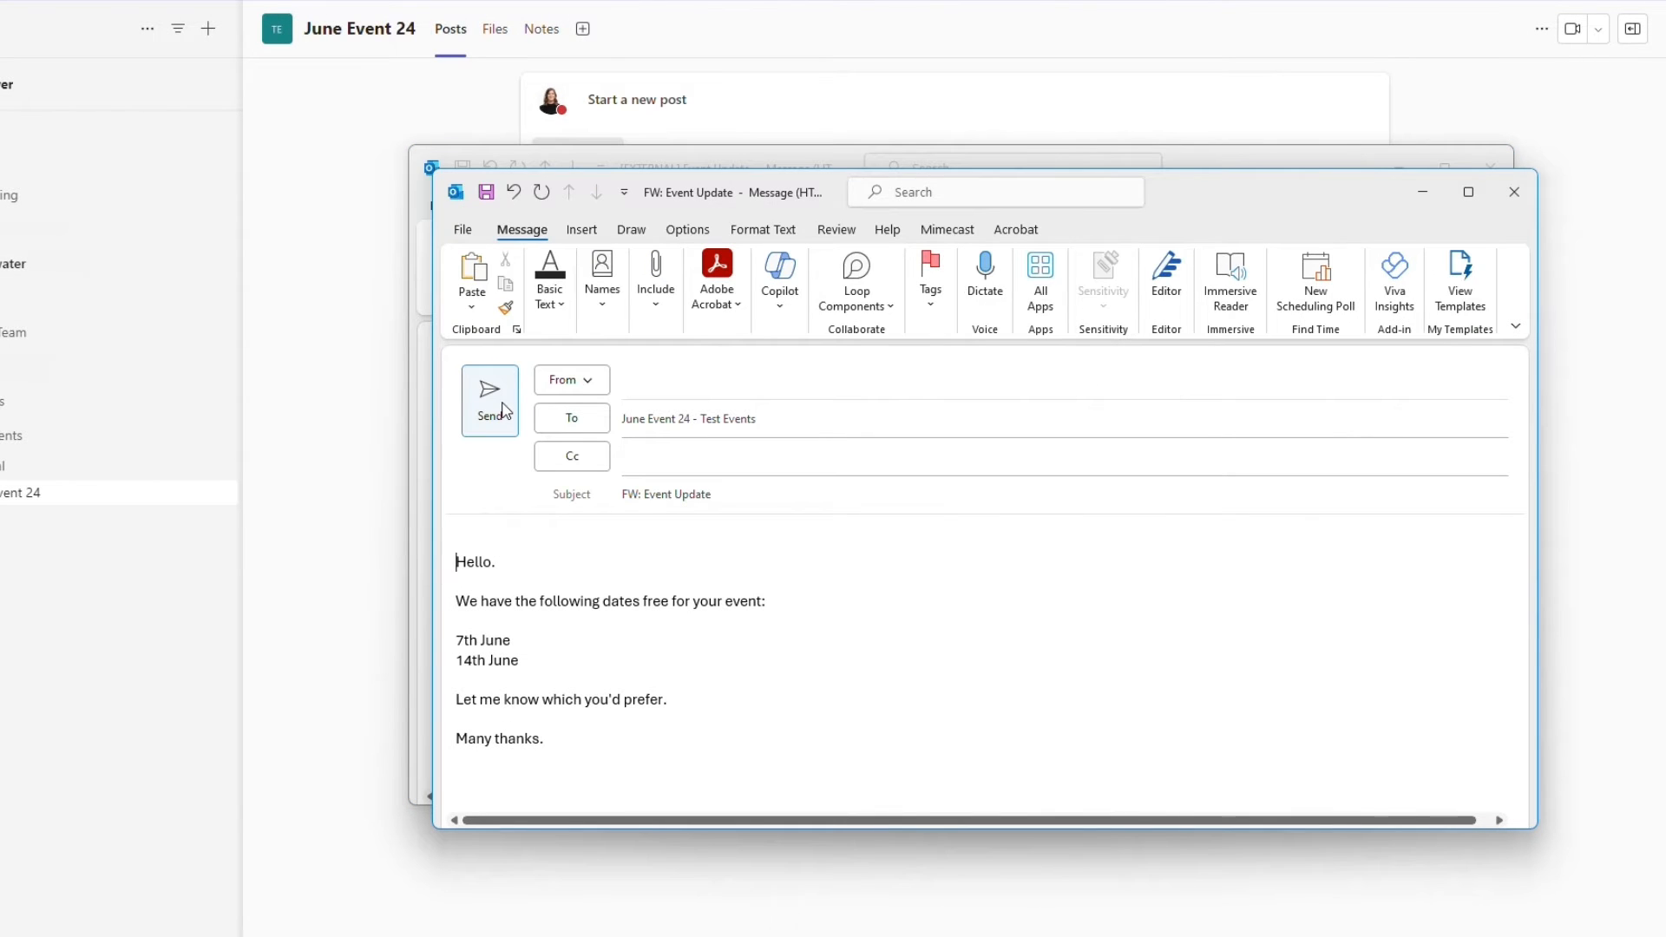
click(506, 409)
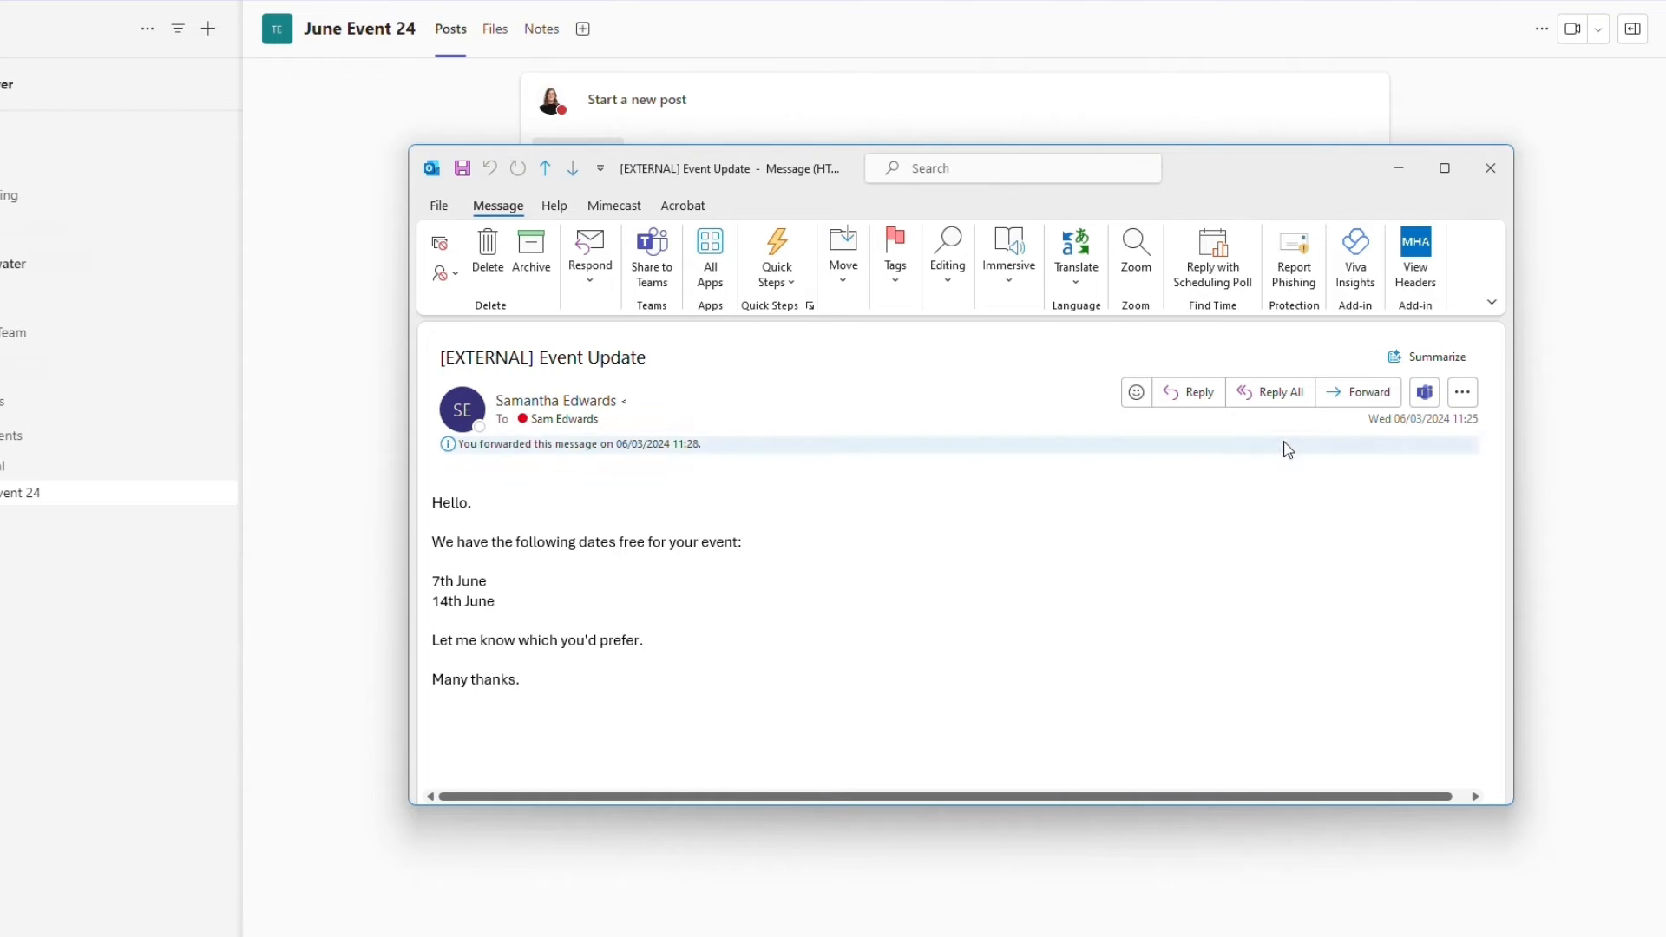
click(1499, 170)
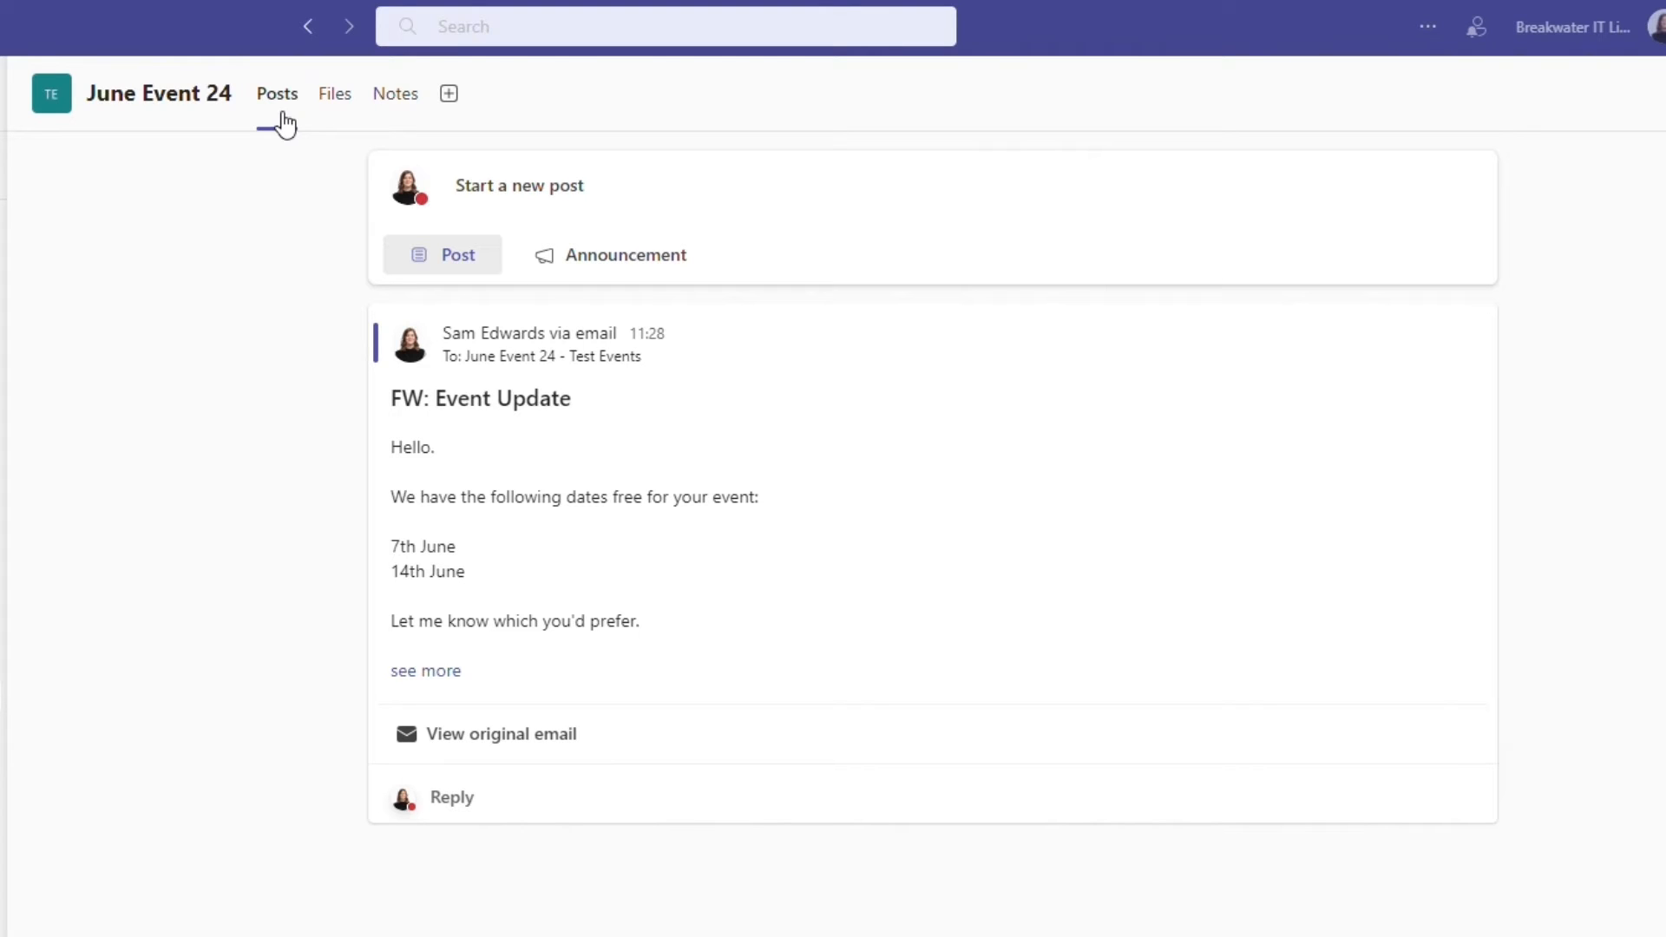
- Examine the channel's files with their new-file and upload options, its notes and the apps available to add, and return to its posts
click(338, 105)
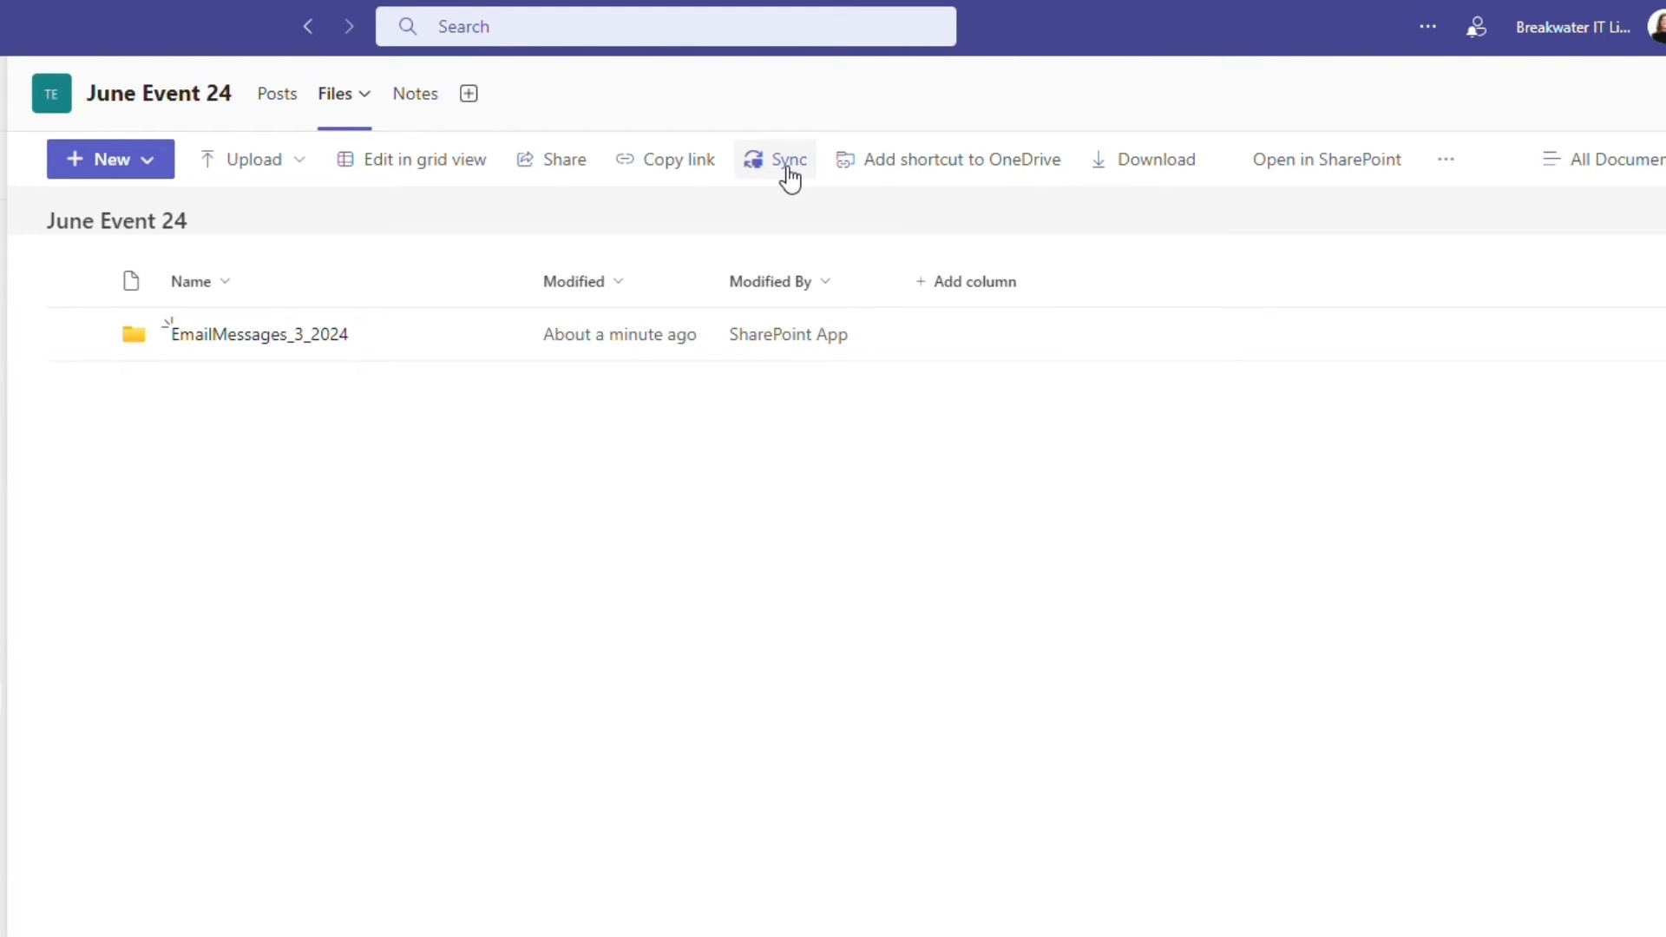
click(157, 173)
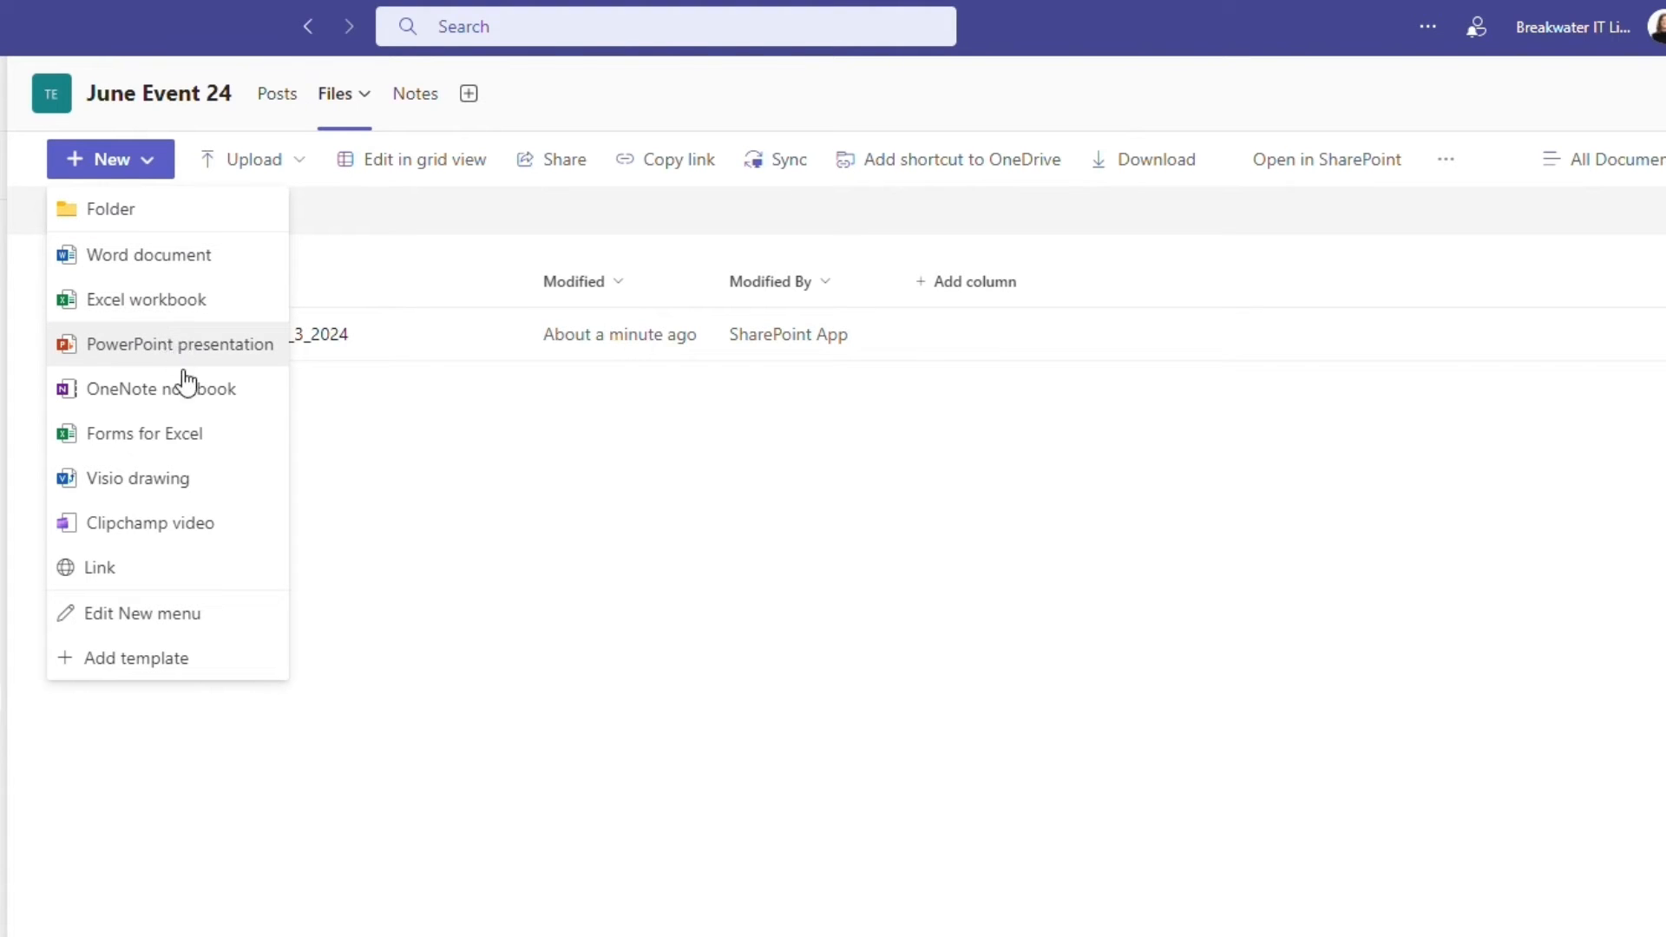
click(304, 174)
click(306, 175)
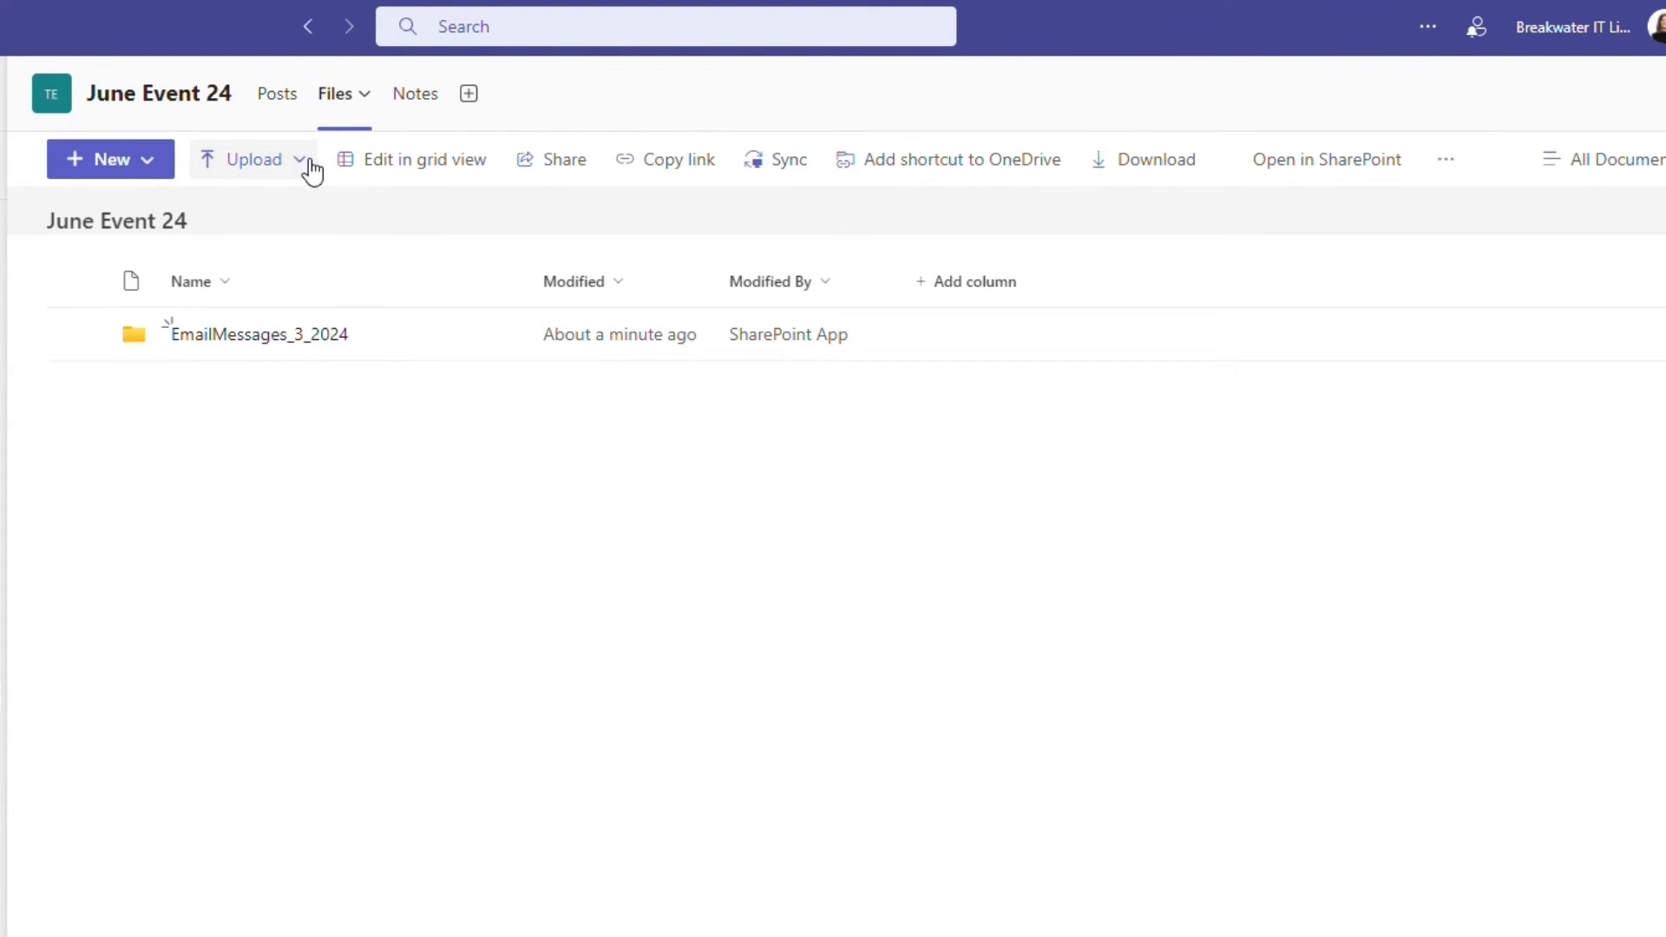
click(427, 110)
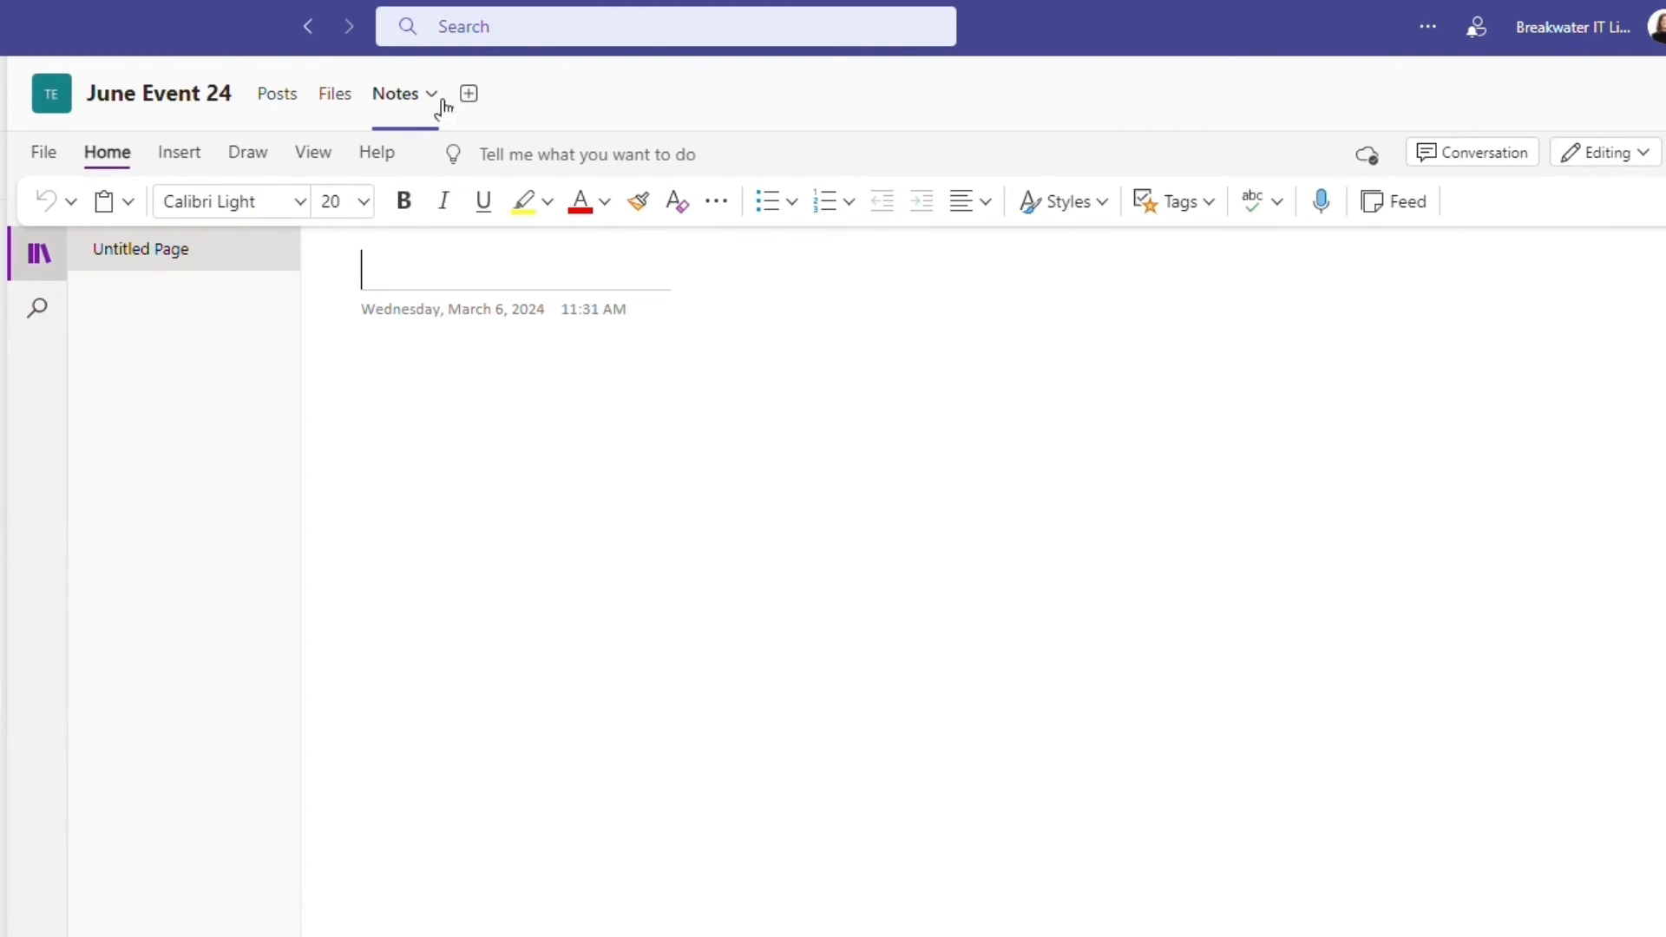
click(470, 93)
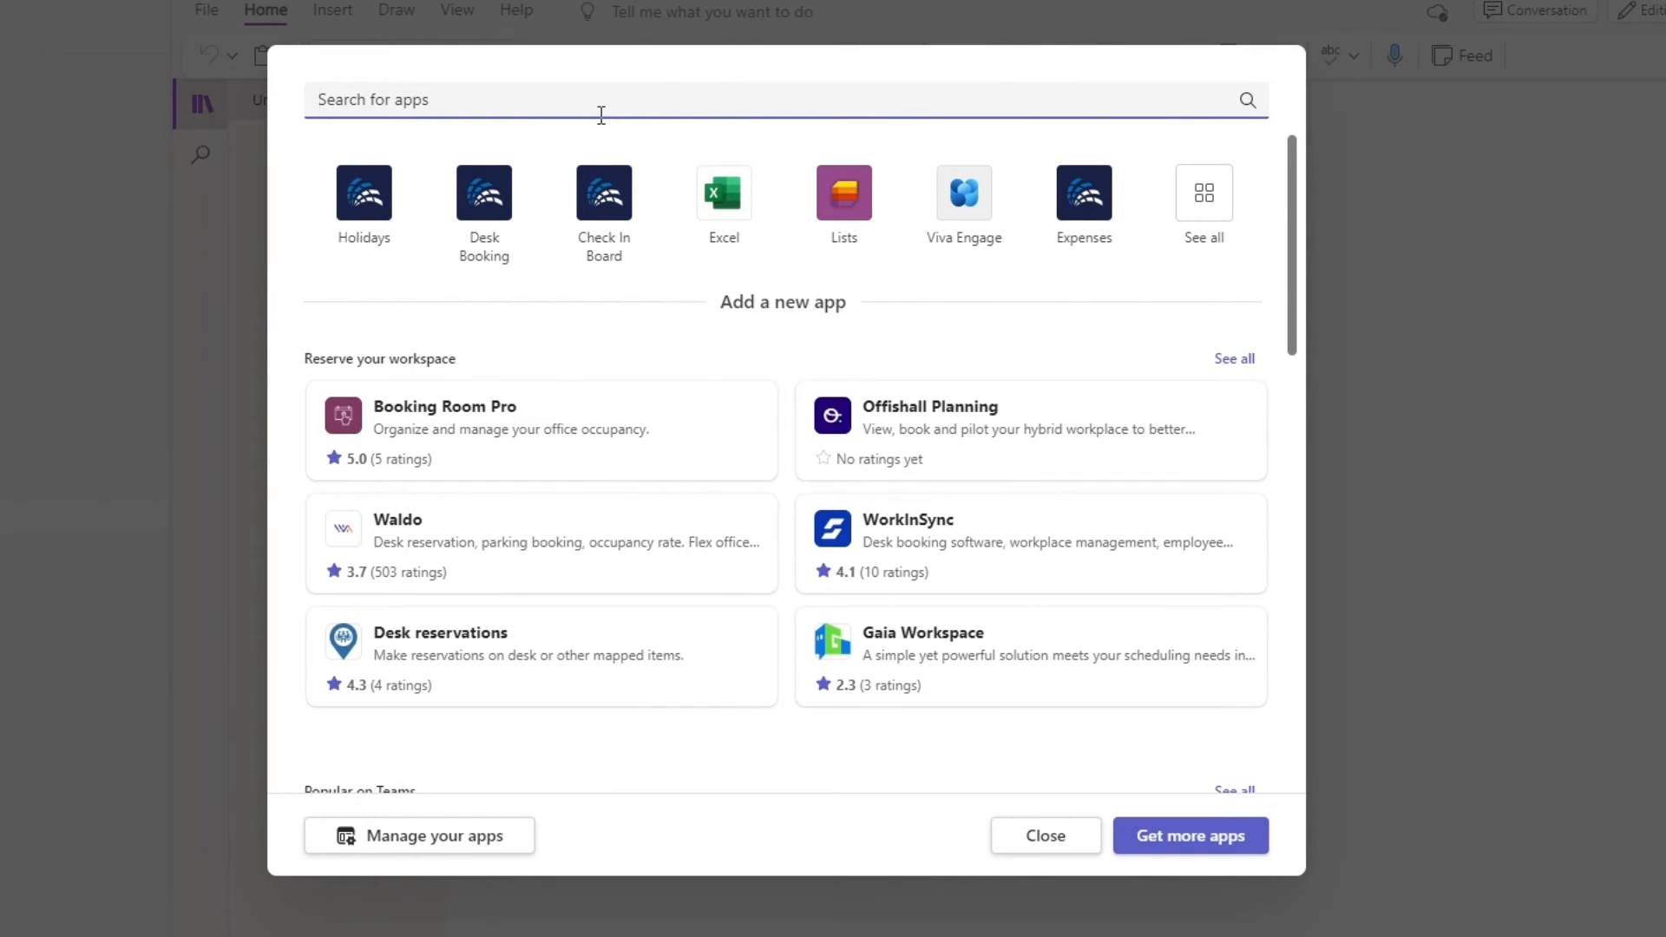
drag(1241, 295, 1255, 348)
drag(1307, 248, 1269, 171)
click(1073, 843)
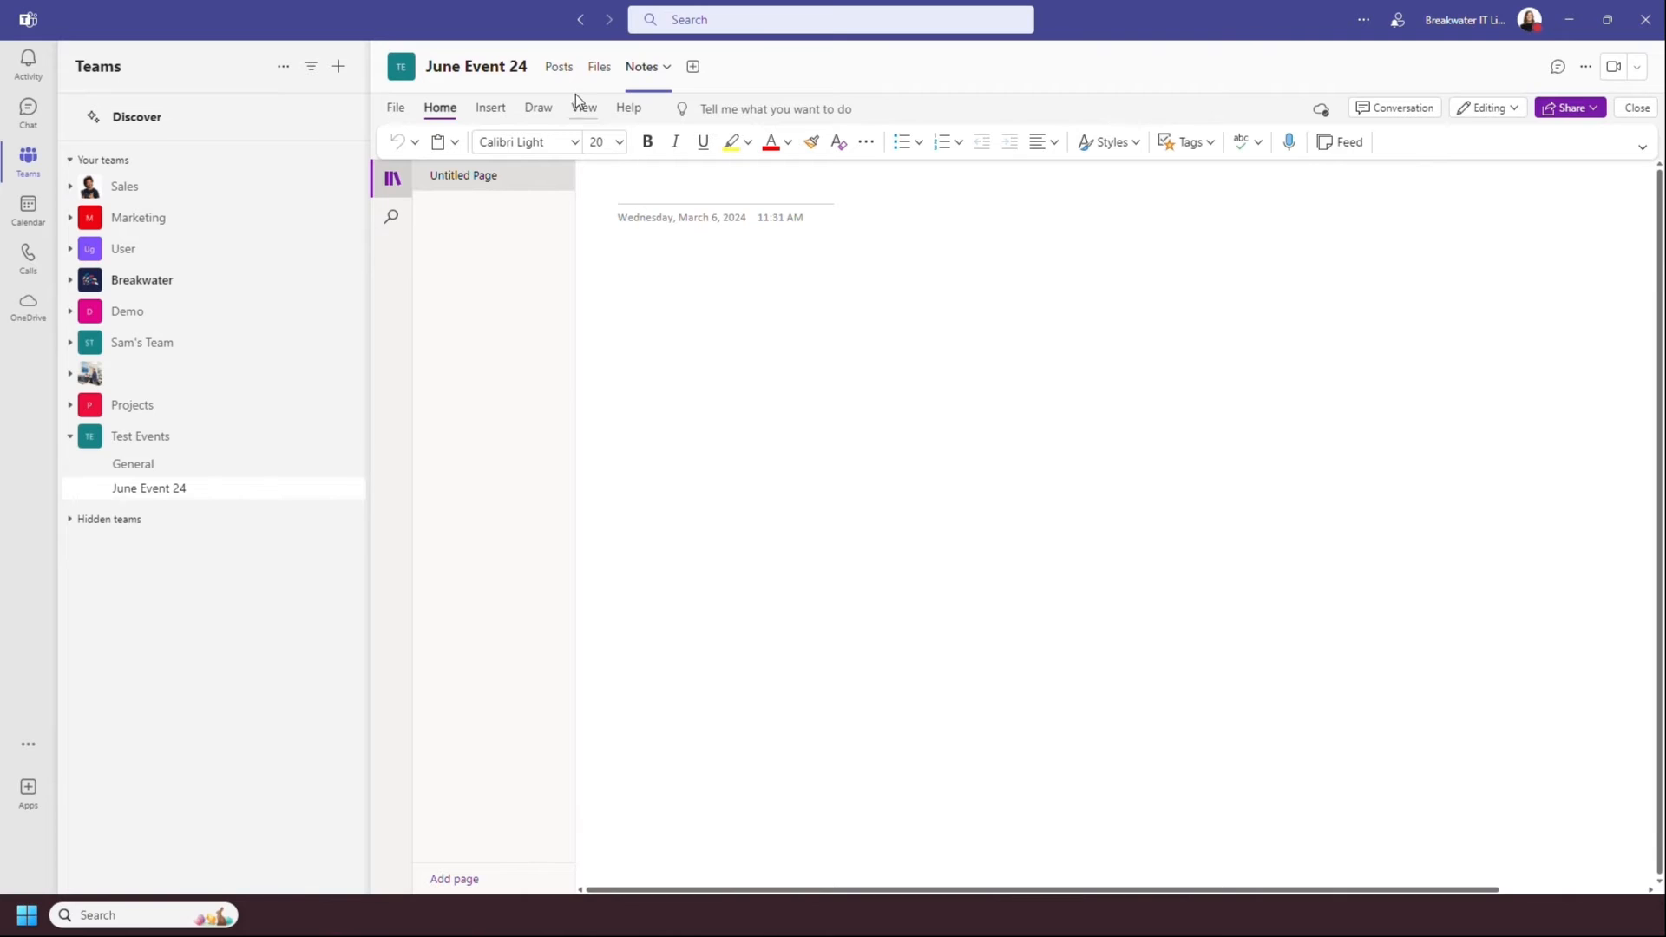
click(560, 68)
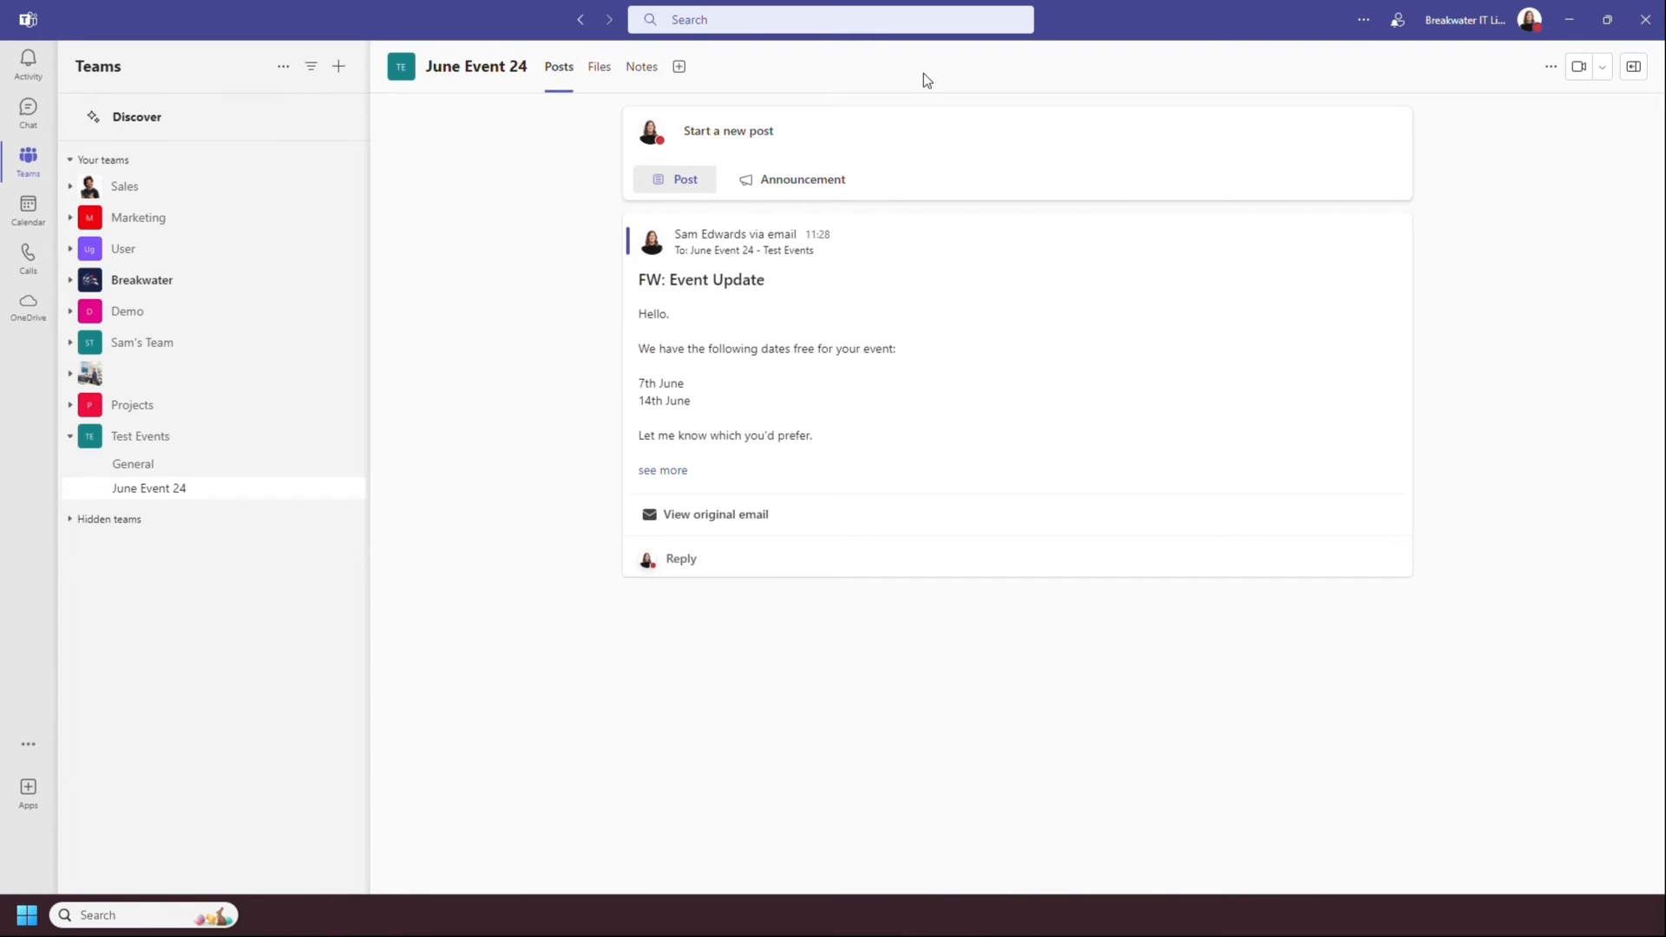
- Try showing new posts at the bottom of the June Event 24 channel, and restore them to the top
click(1551, 66)
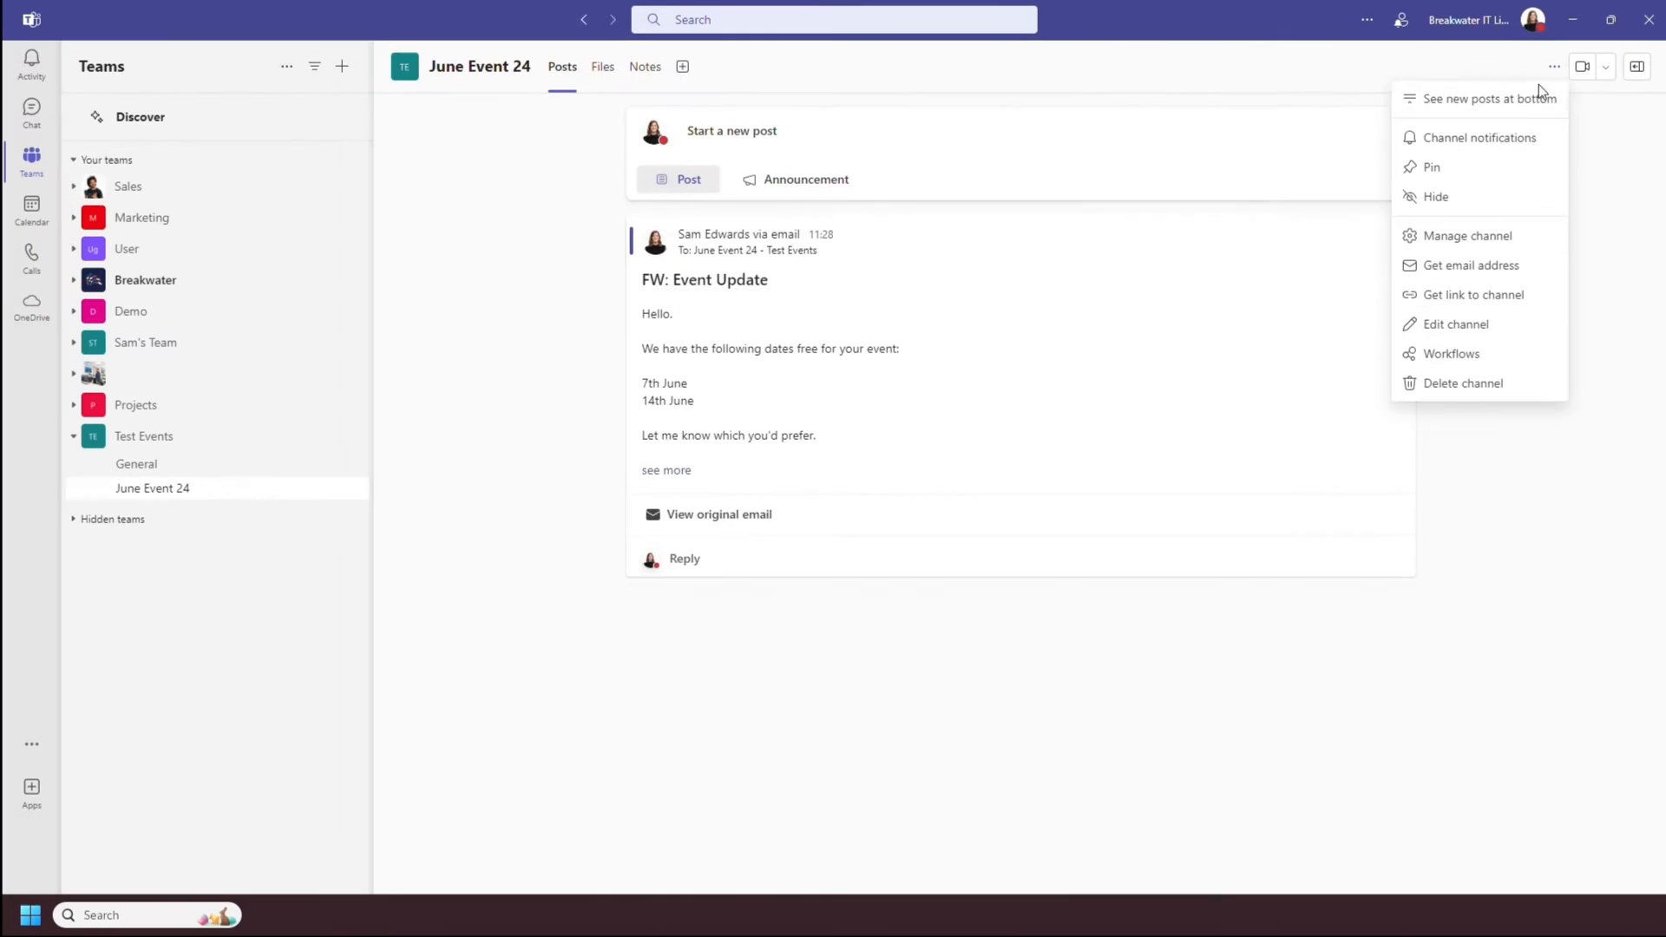
click(1531, 97)
click(1554, 67)
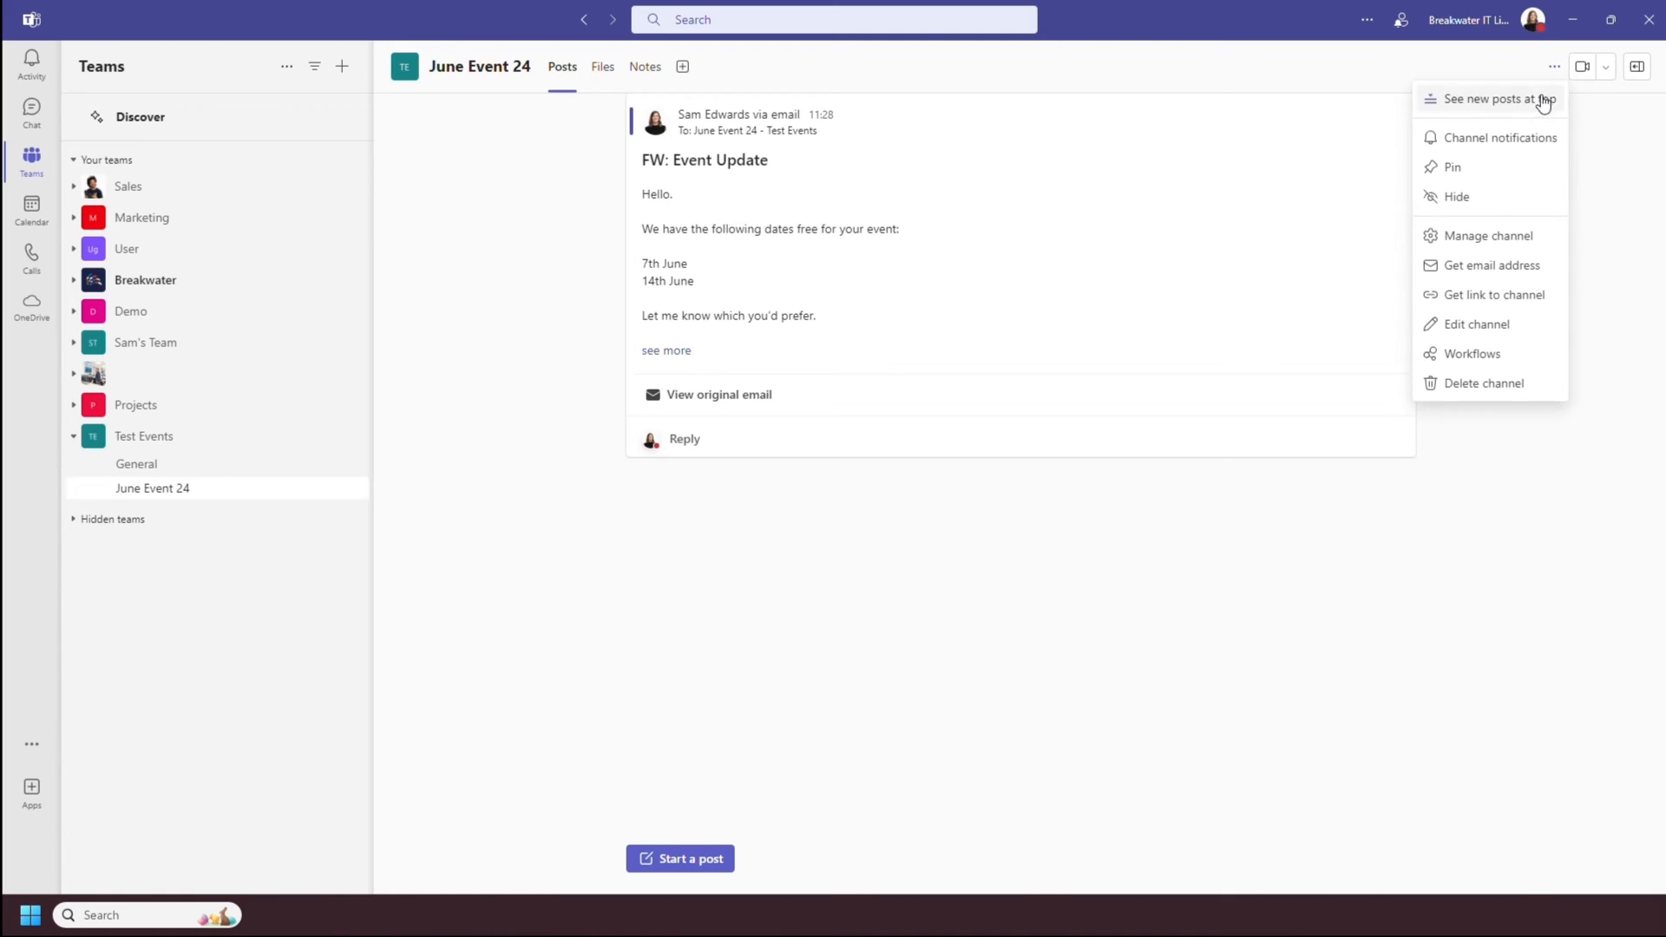
click(1542, 97)
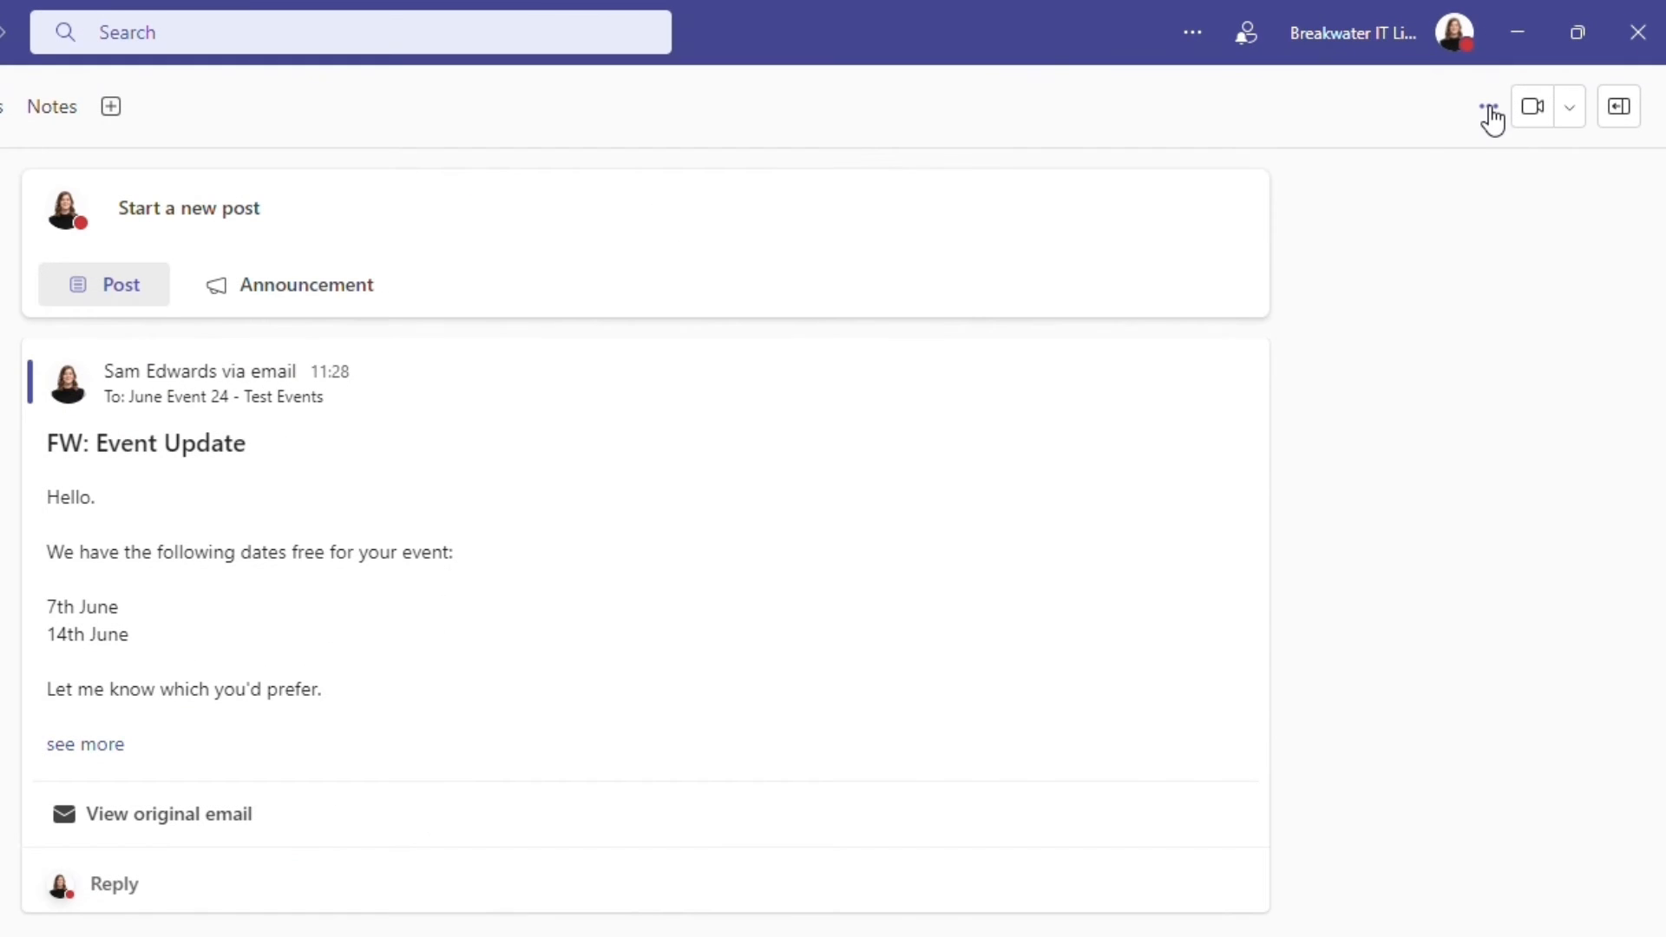
- Look over the channel's management options and meeting choices, and open the channel details
click(1554, 67)
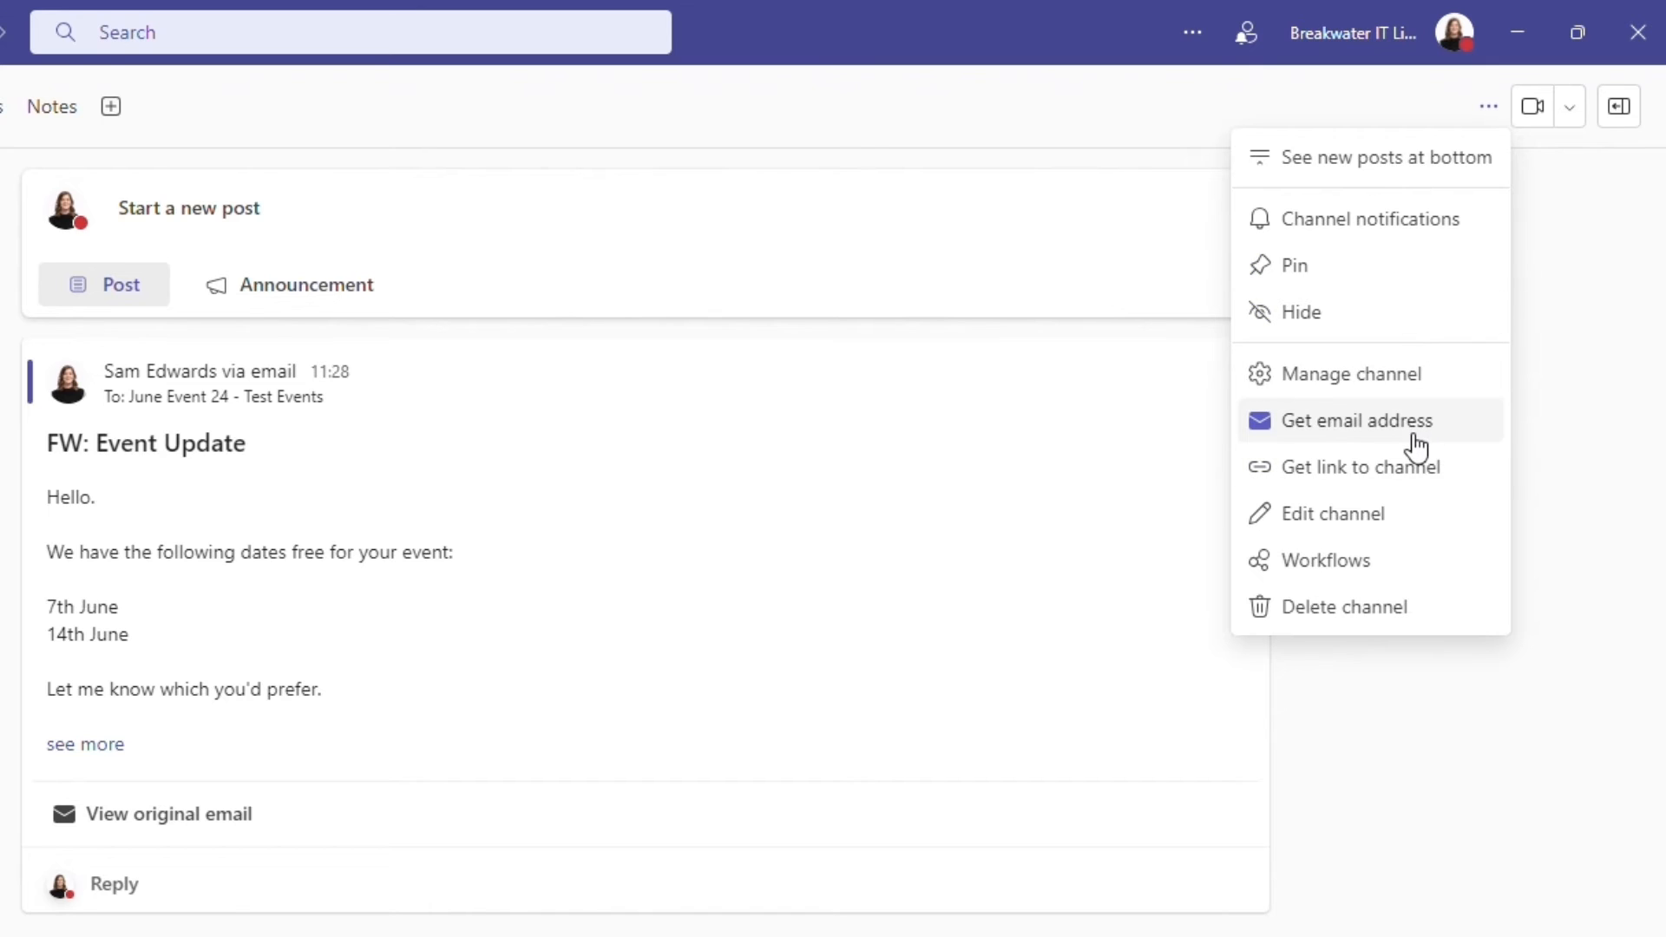
click(1325, 767)
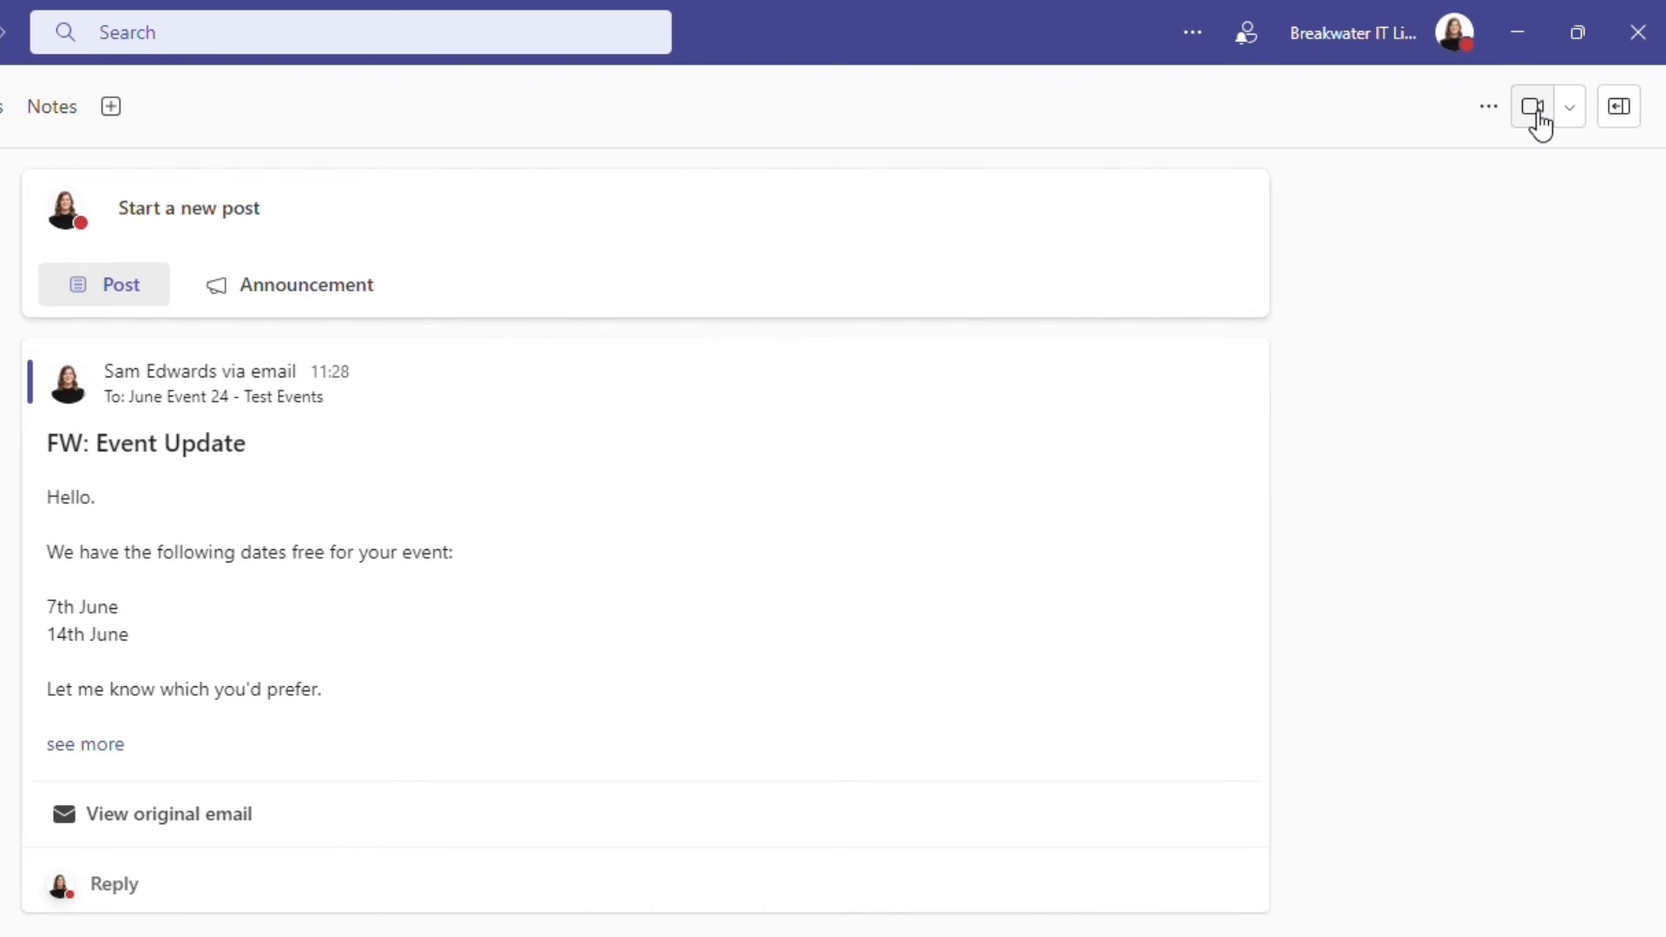
click(1568, 117)
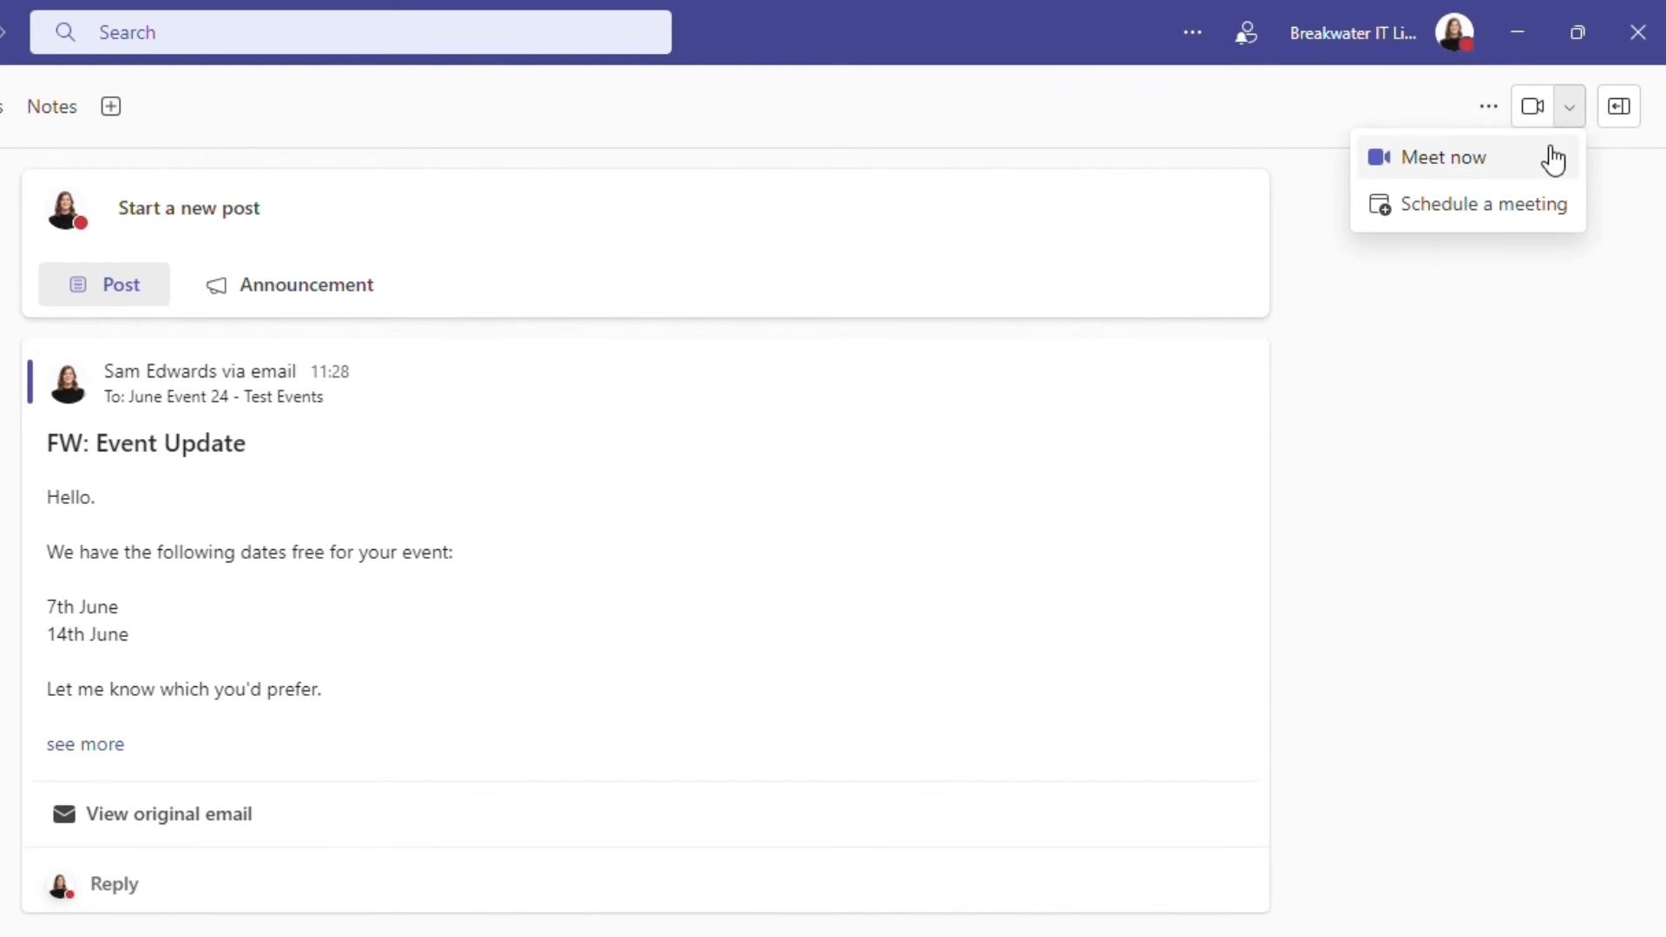
click(1550, 213)
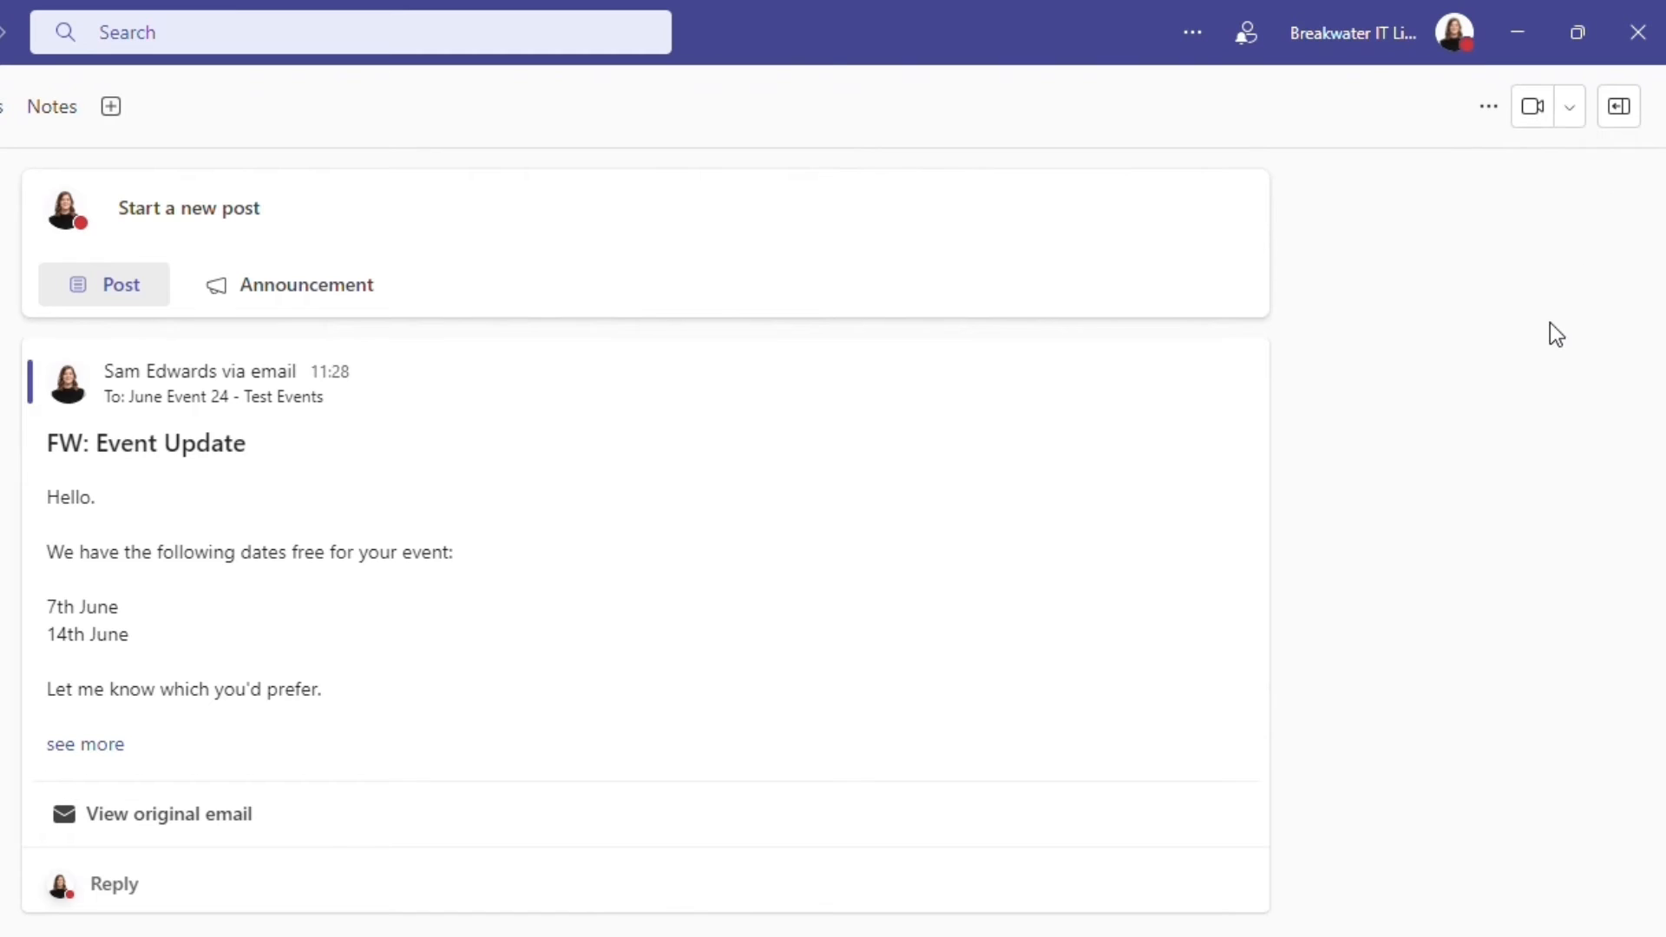
click(1619, 109)
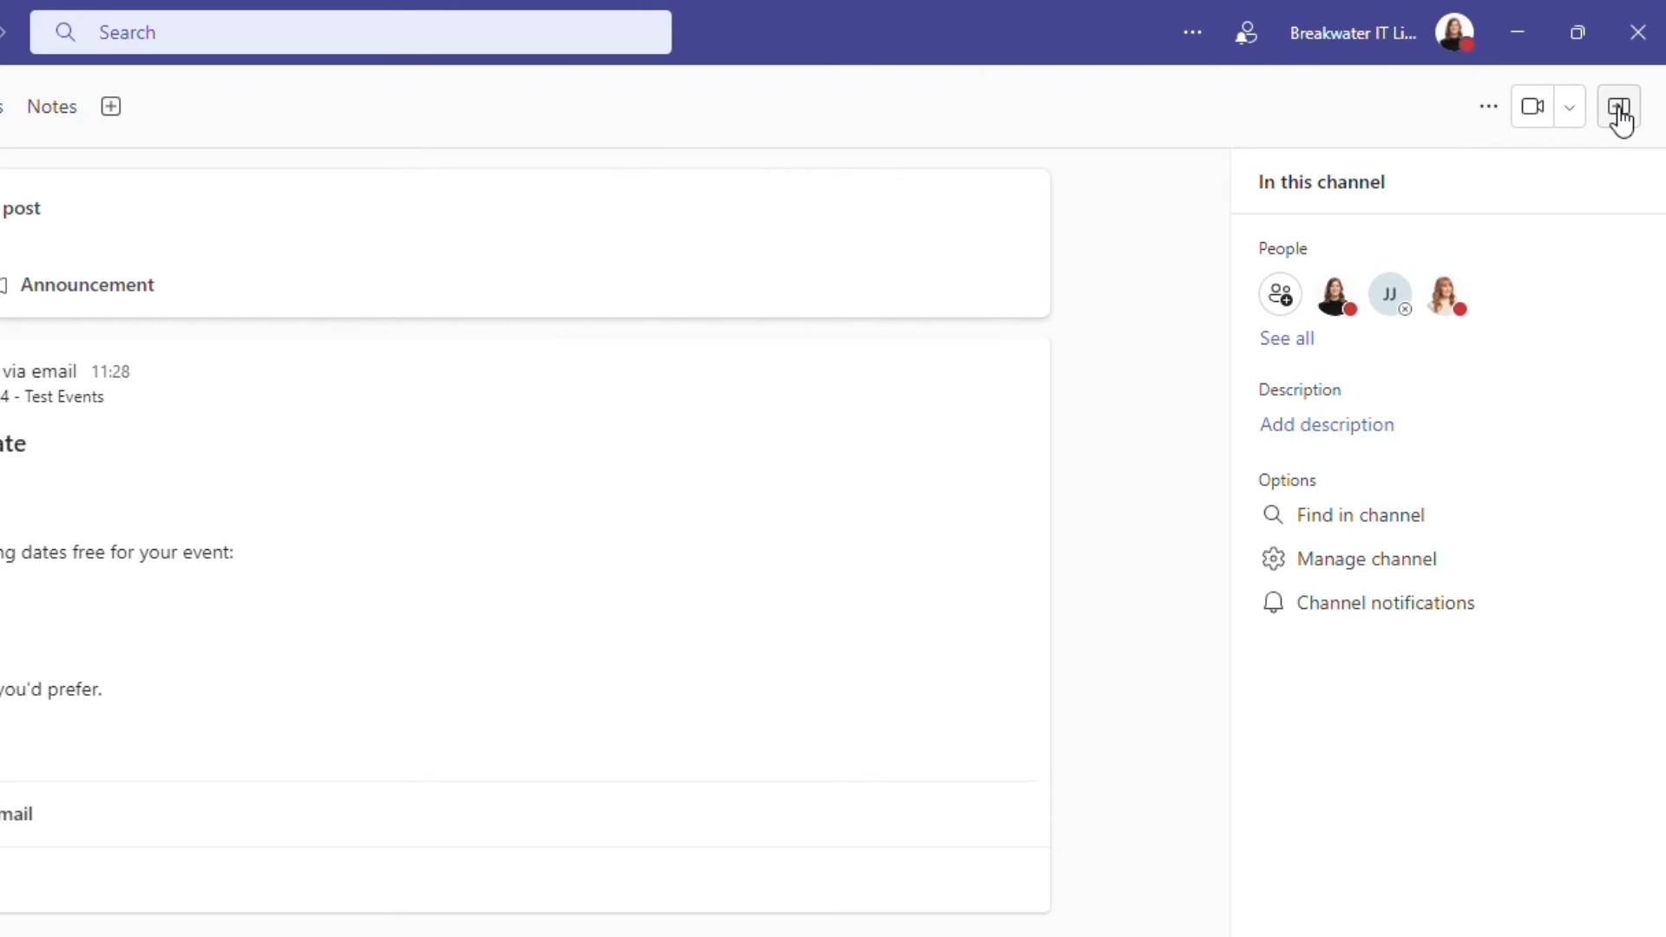
- Close the channel details and draft a new post with the subject "Event Update" and the message "The event will be held on the 7th June."
click(1618, 109)
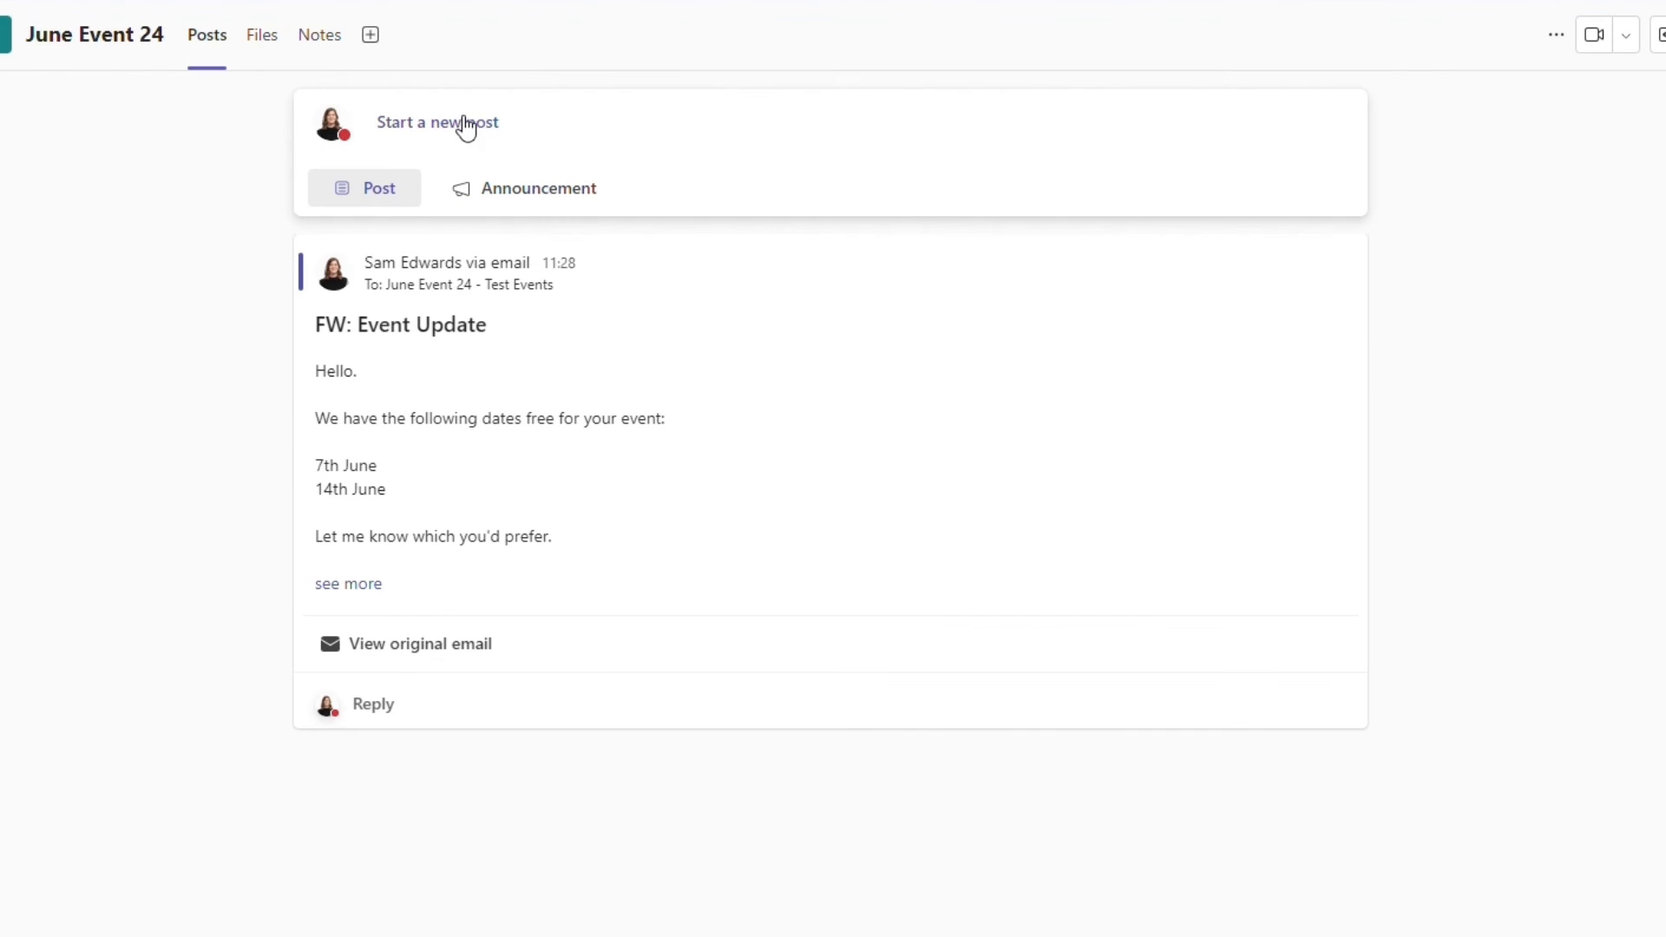
click(241, 216)
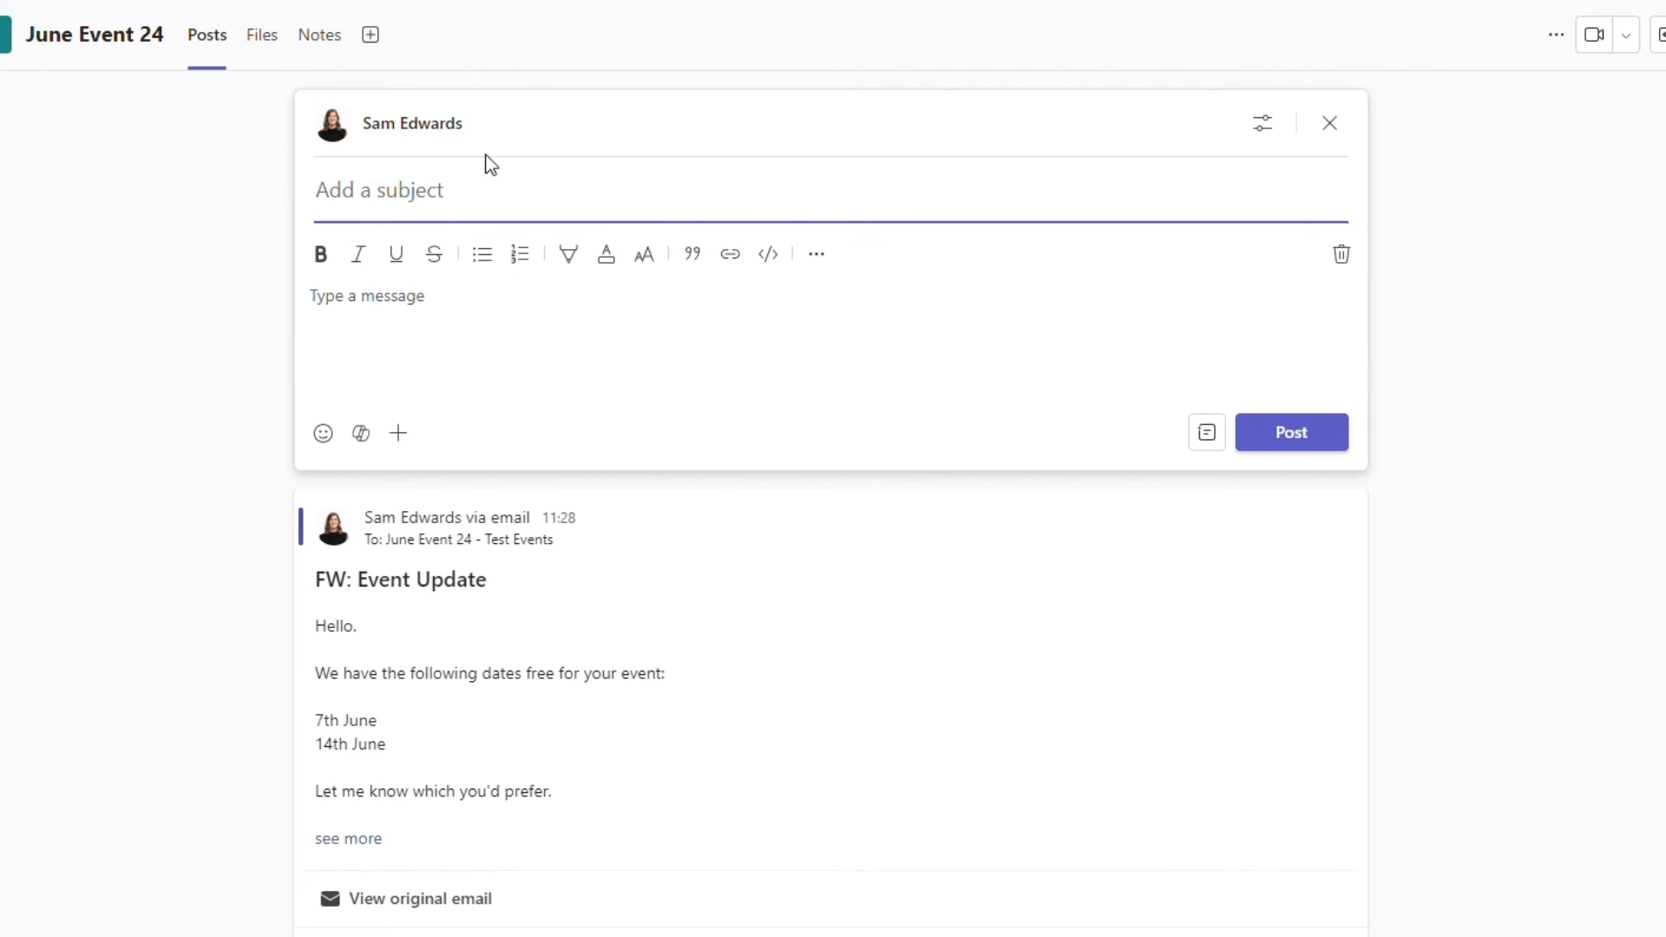
text(Event Update)
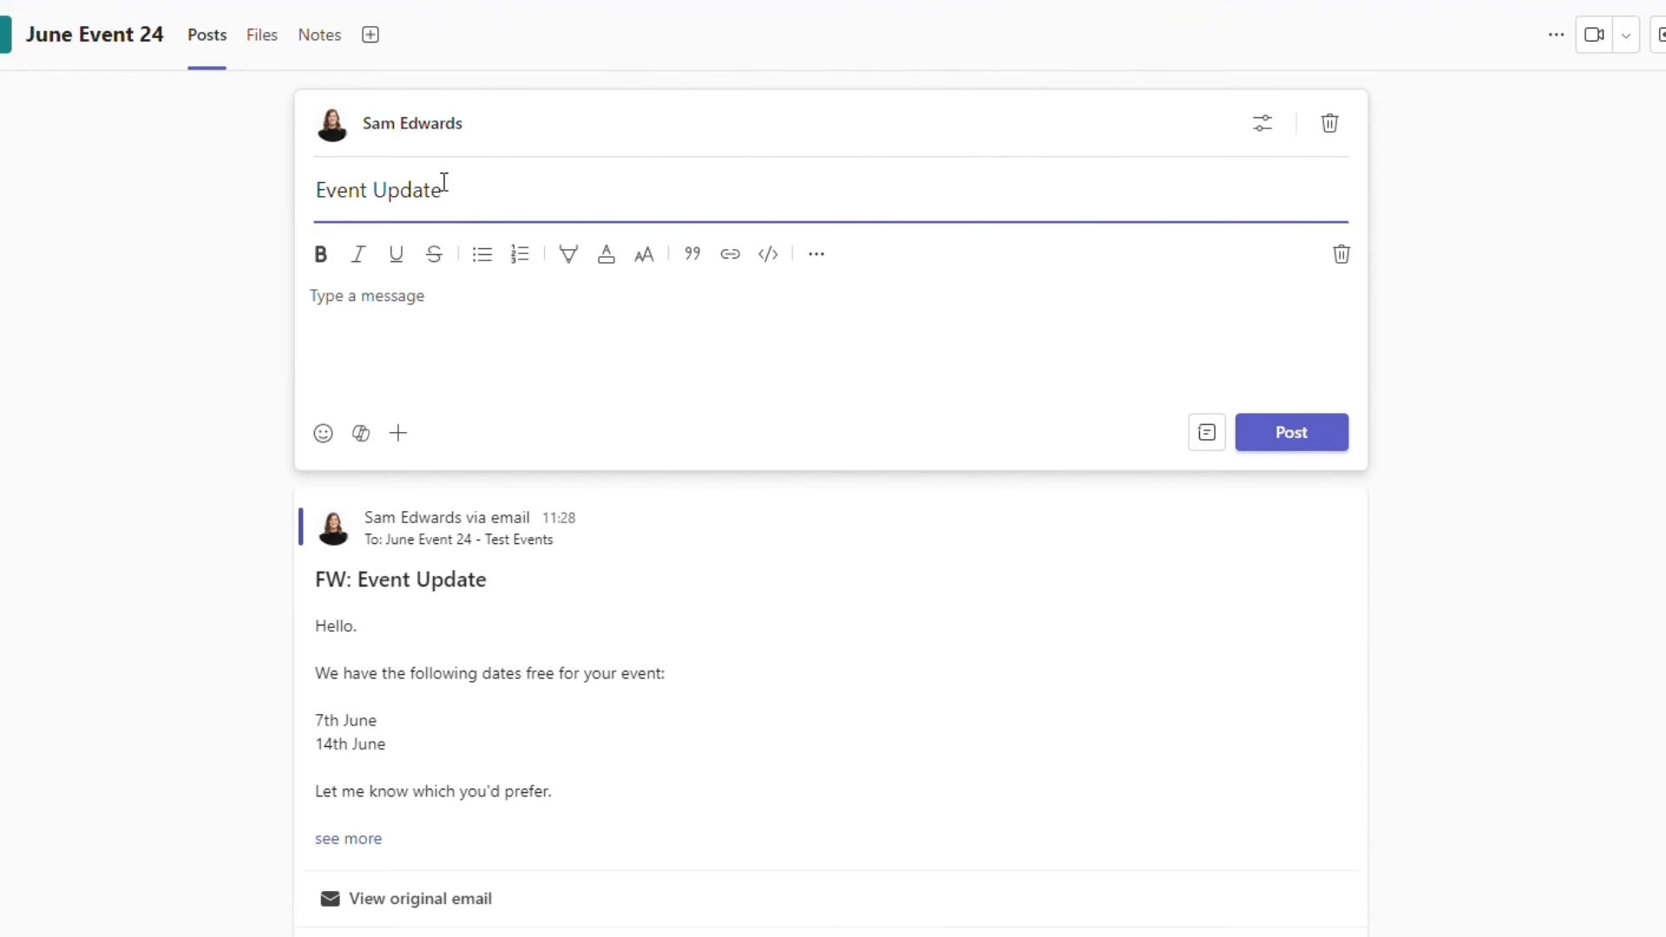
click(454, 319)
text(The event will be held on the 7th June.)
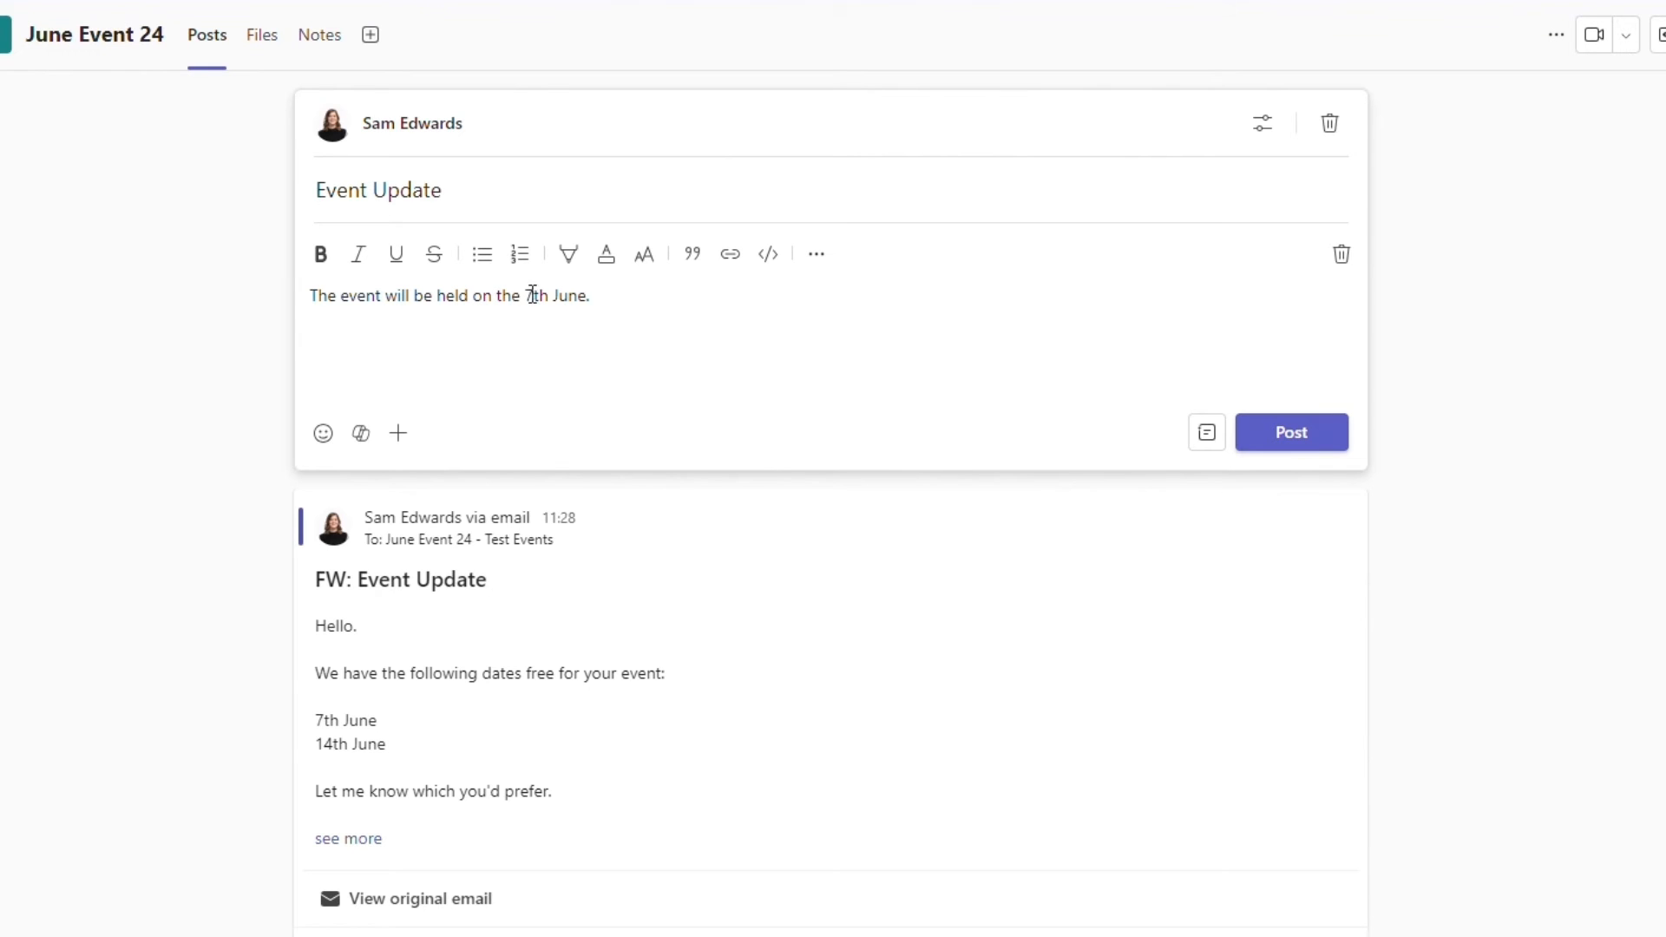
- Make "7th June." bold and underlined in the message, and add a clapping hands emoji after it
drag(526, 296, 595, 297)
click(318, 259)
key(ctrl+u)
click(707, 285)
click(323, 433)
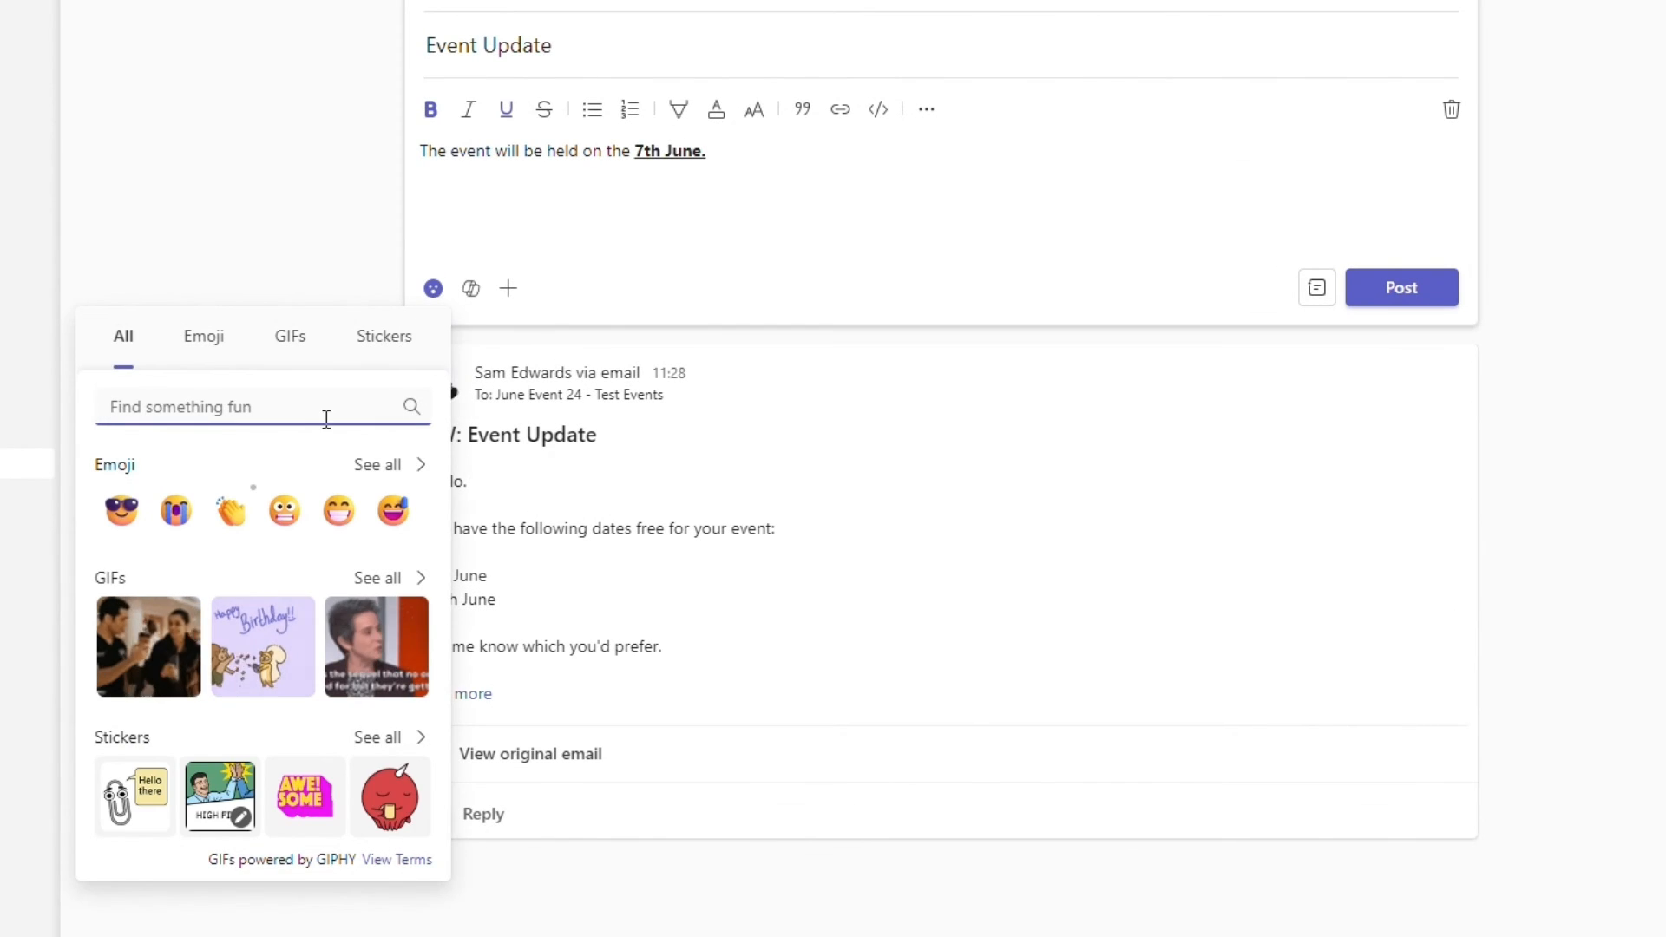
click(231, 525)
- Look through the actions and apps that can be added to the draft post
click(510, 288)
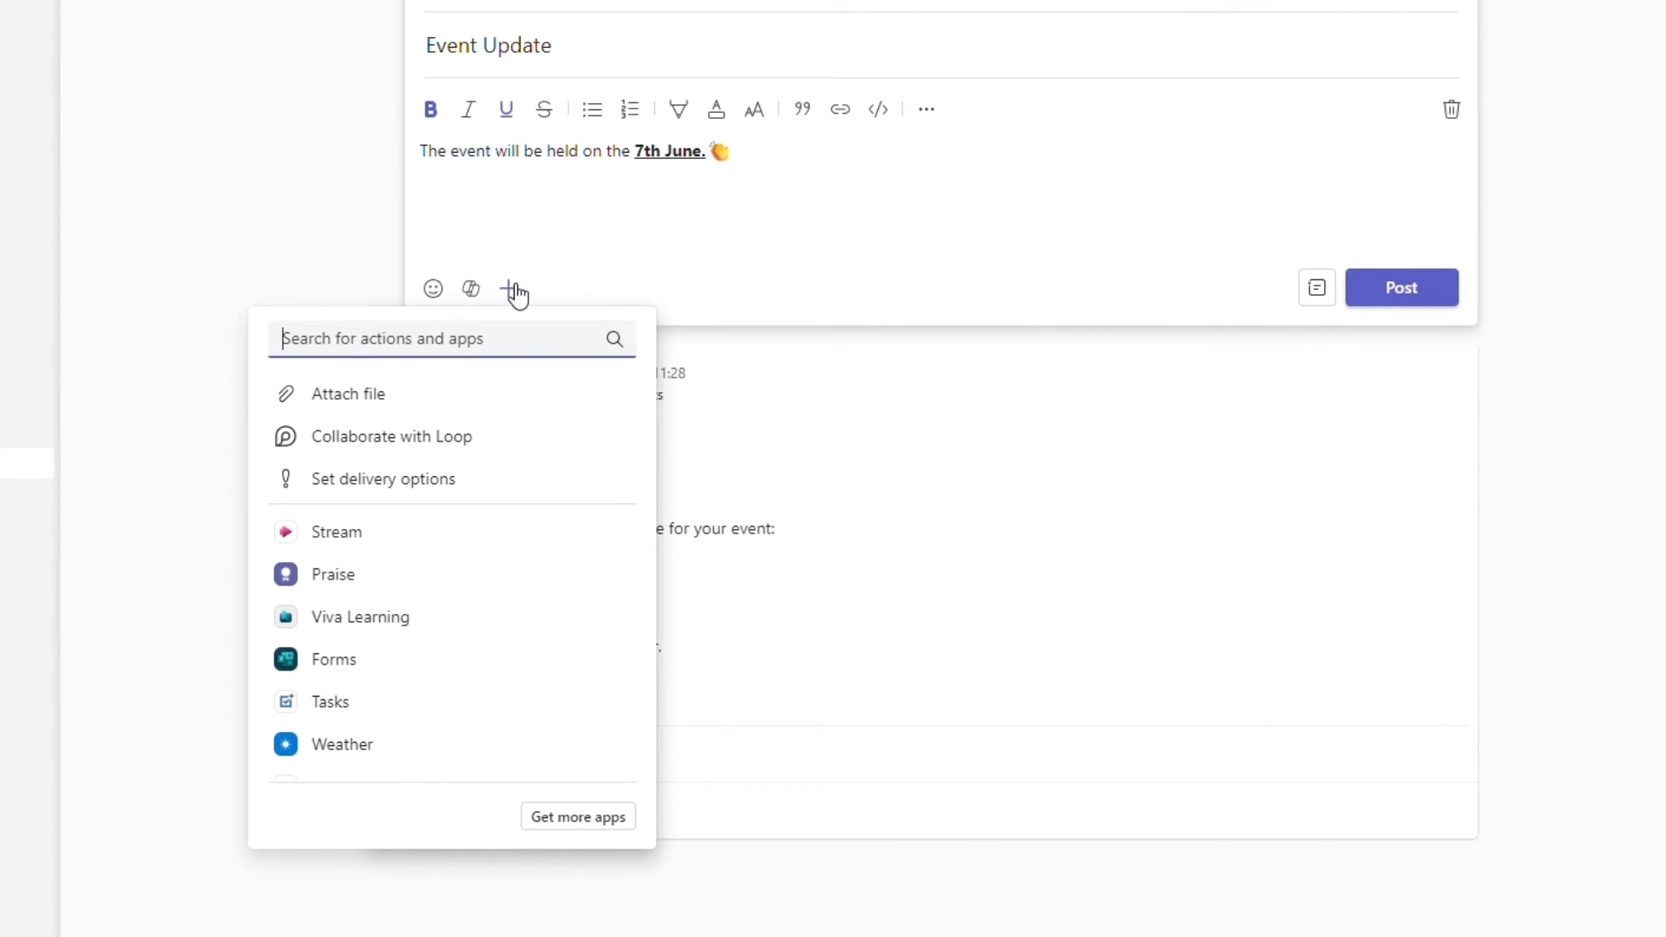
scroll(465, 643, down, 3)
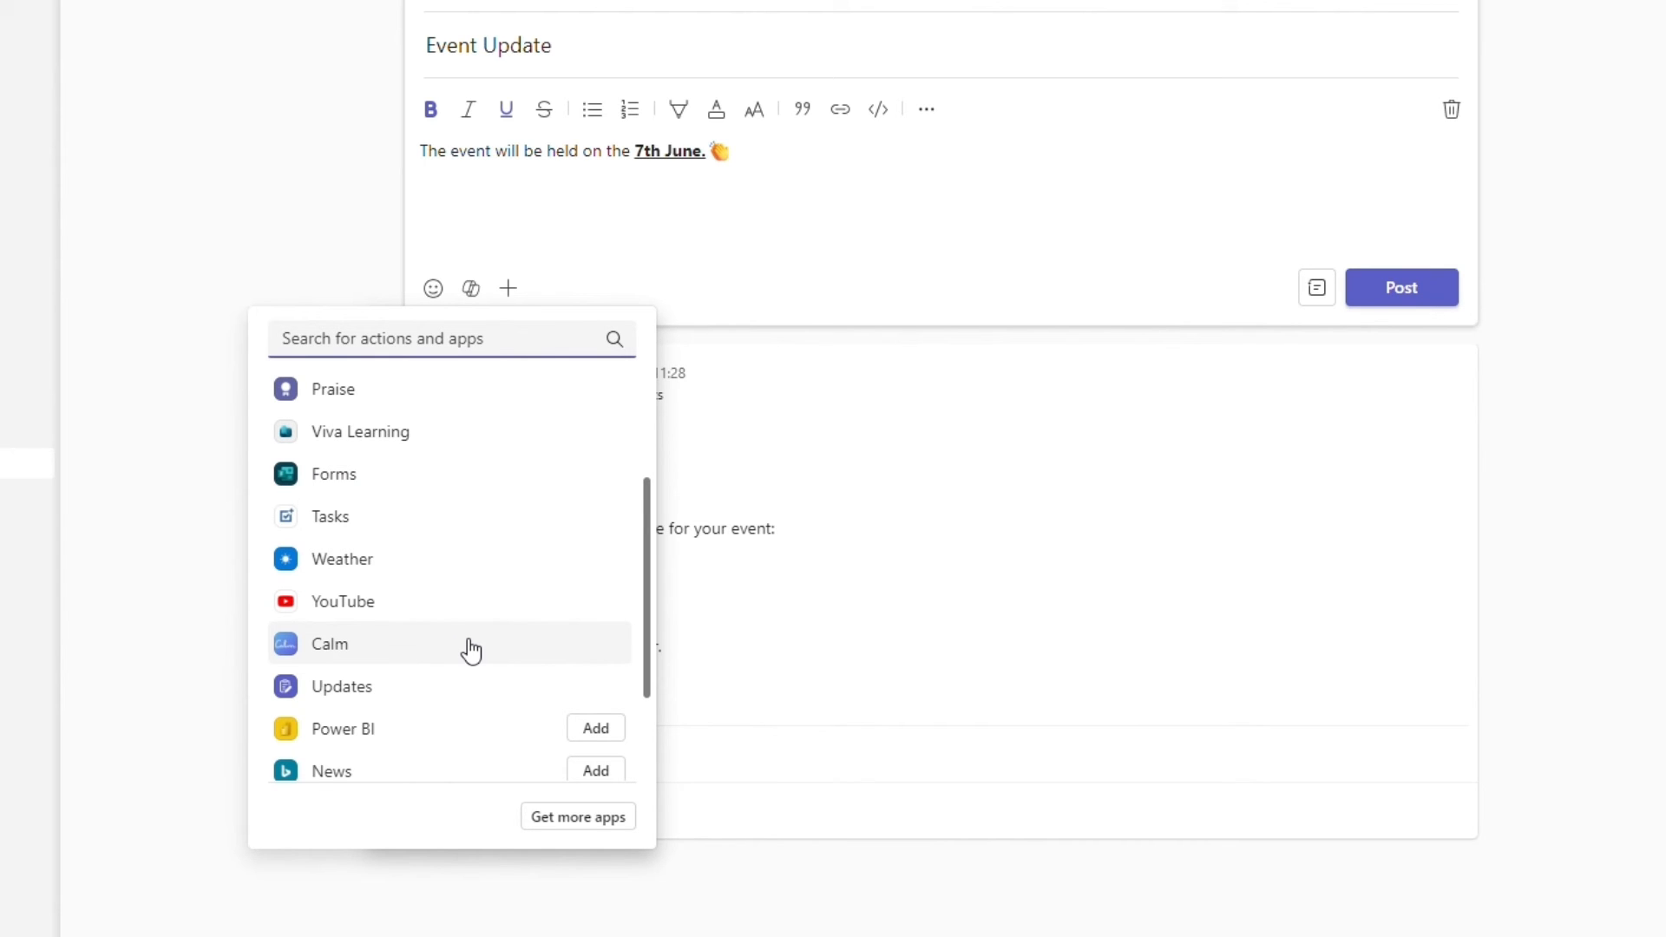
click(853, 189)
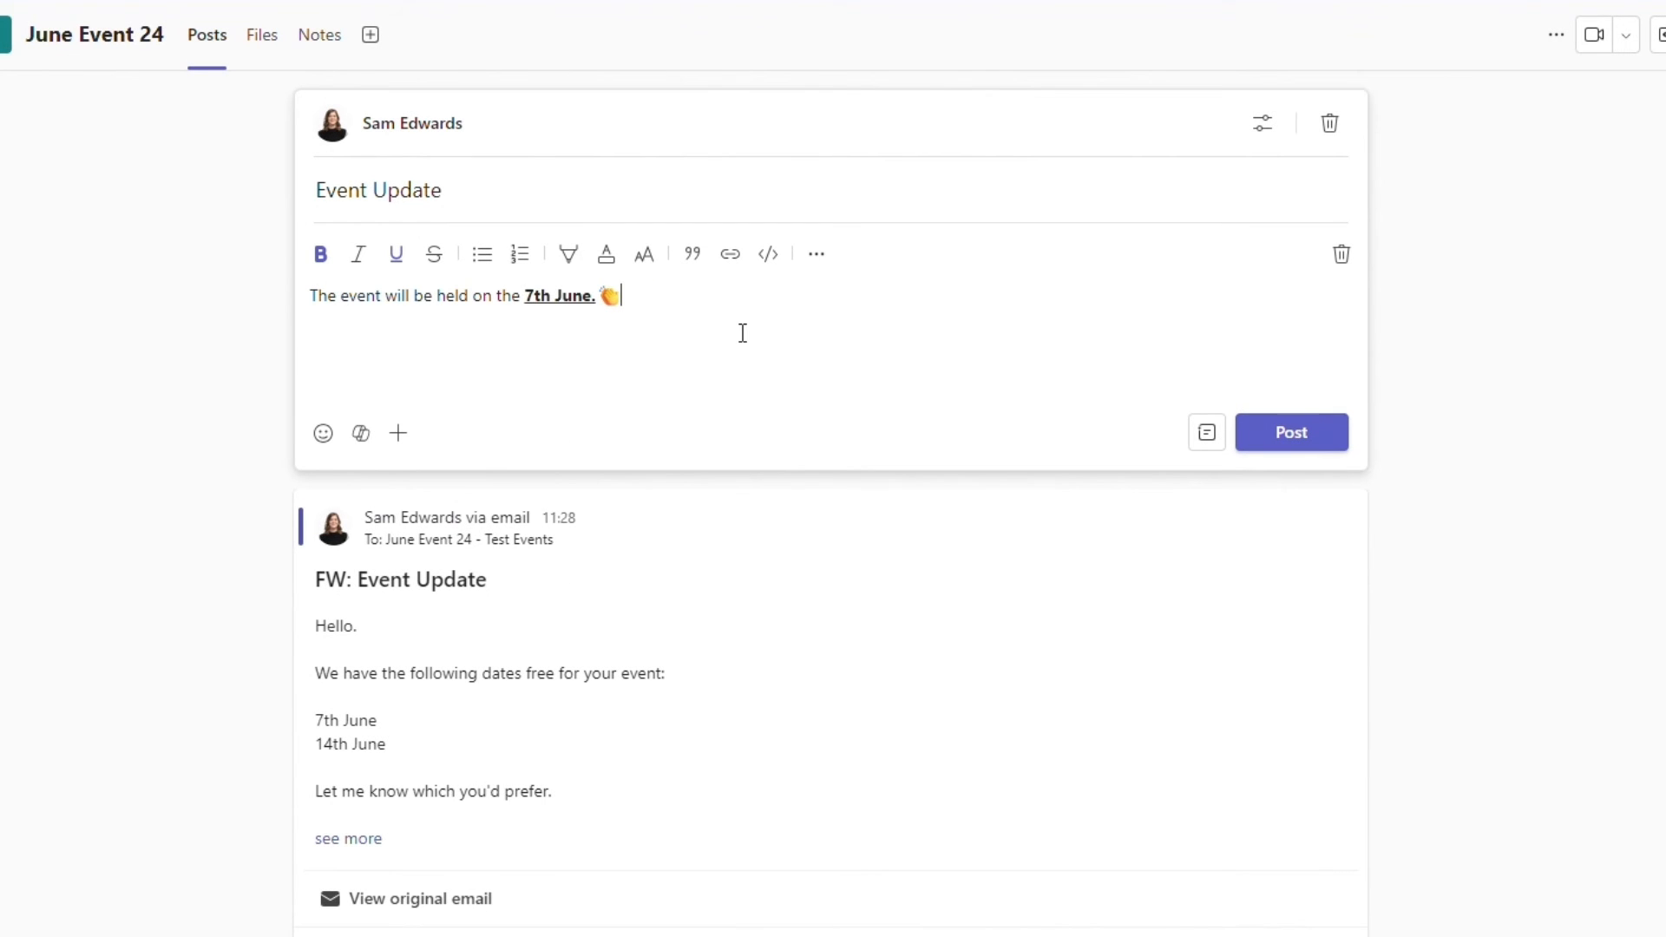
- Try the draft as an announcement with a dark purple banner, view its reply and channel settings, and restore the regular post type
click(1207, 439)
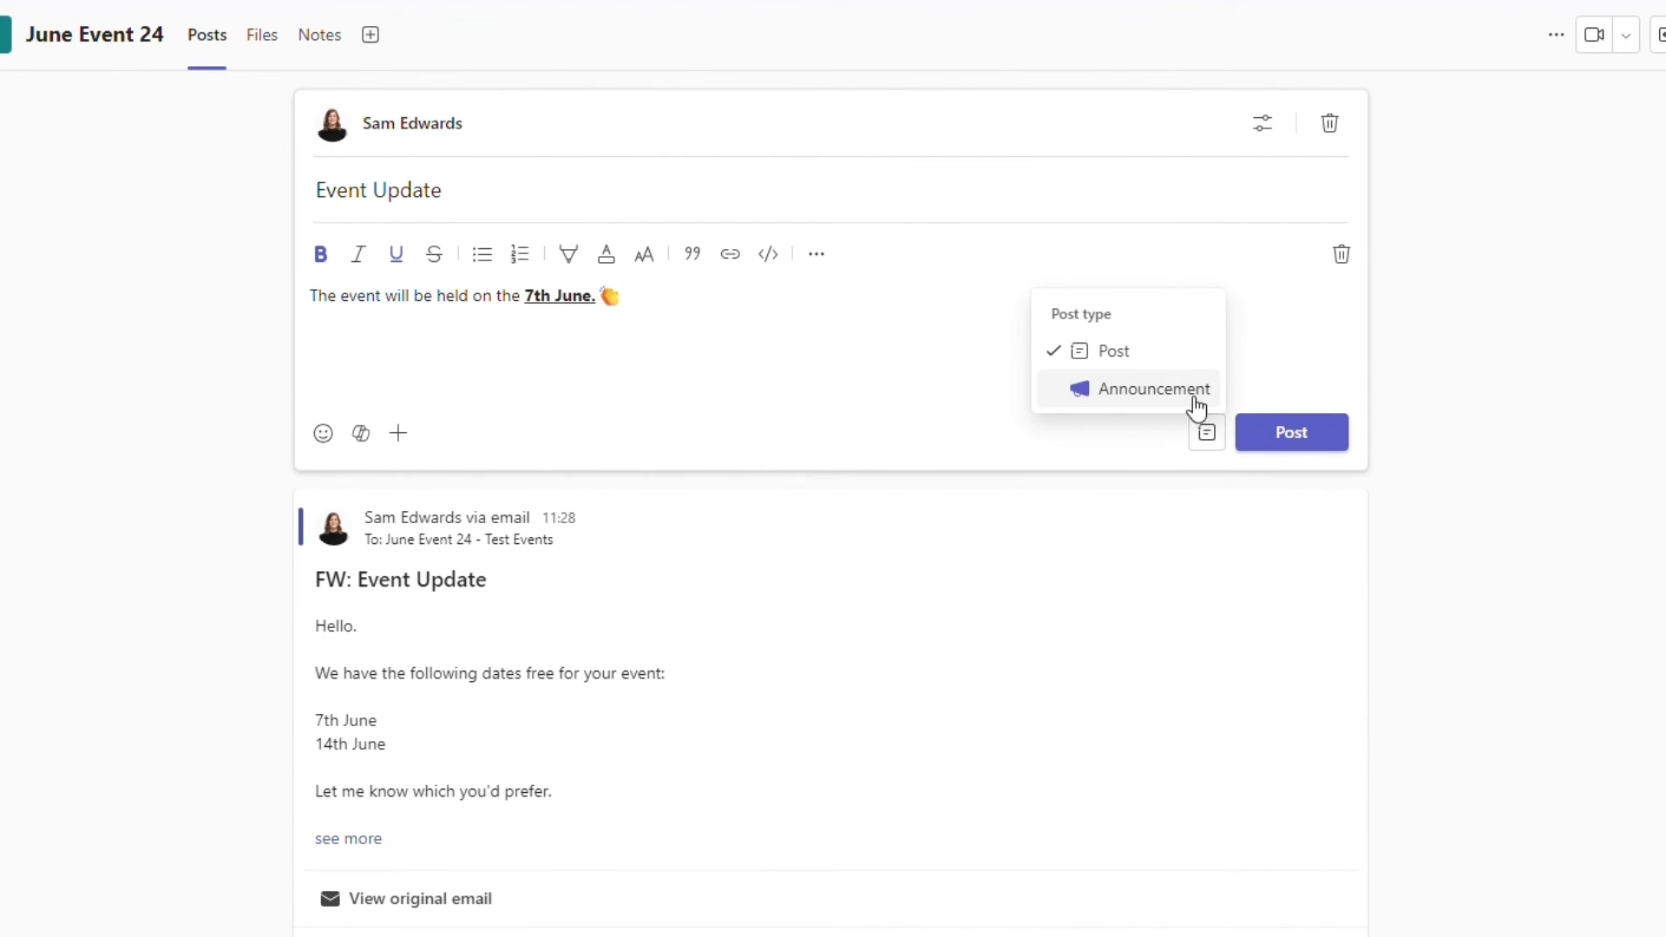
click(1196, 396)
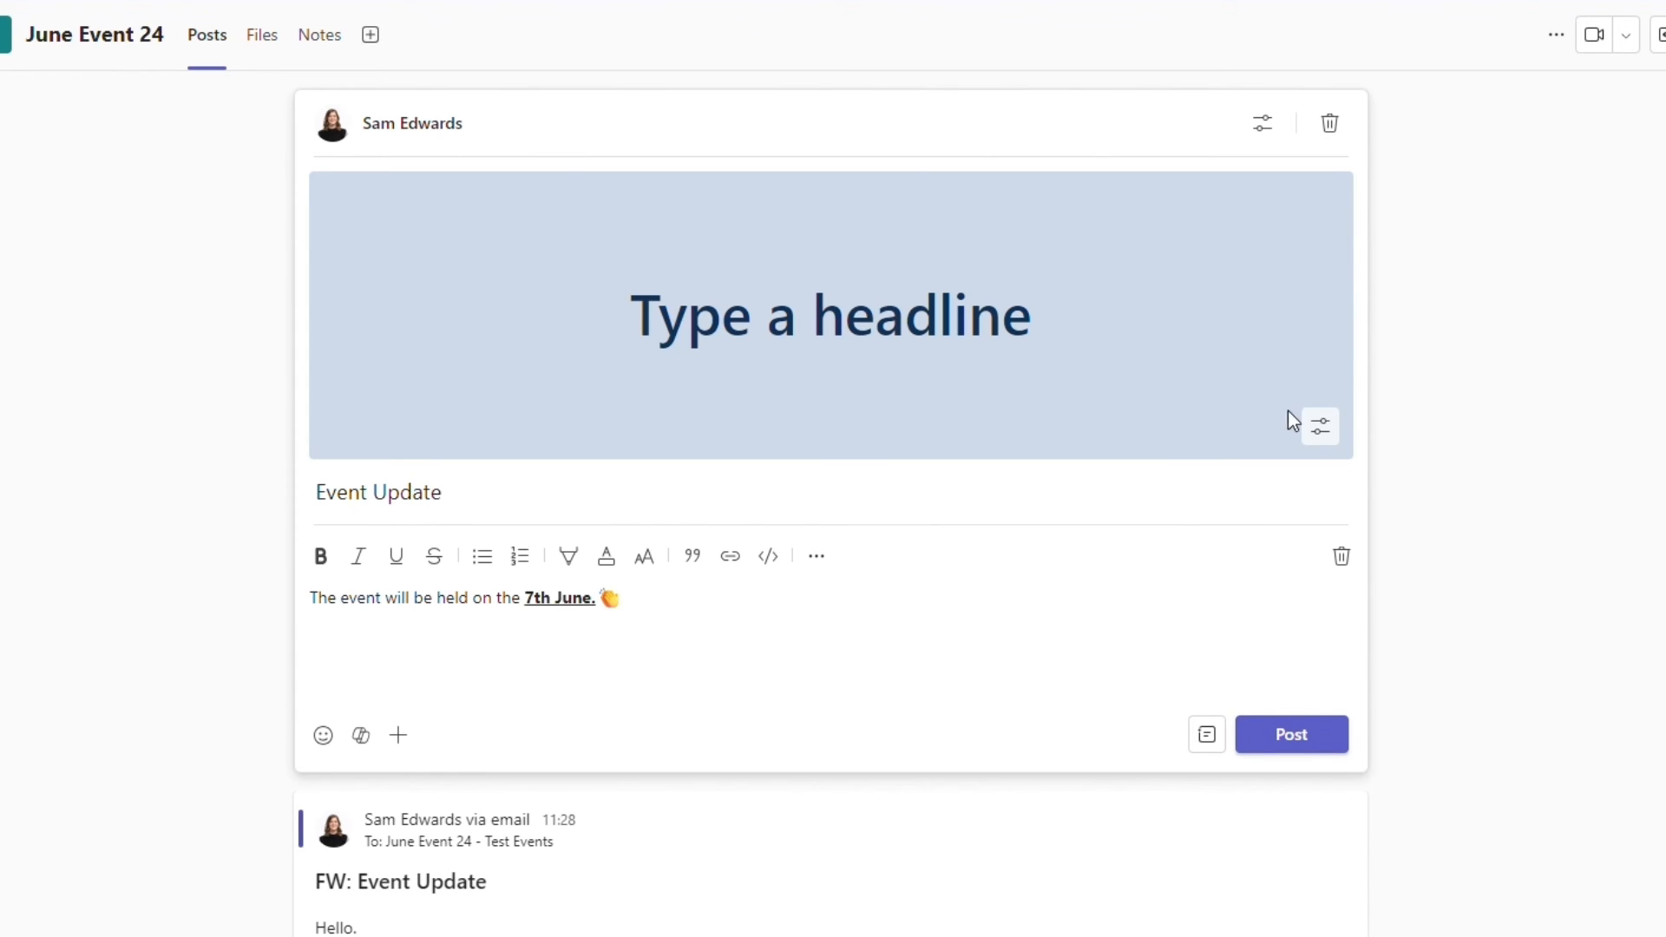
click(1318, 427)
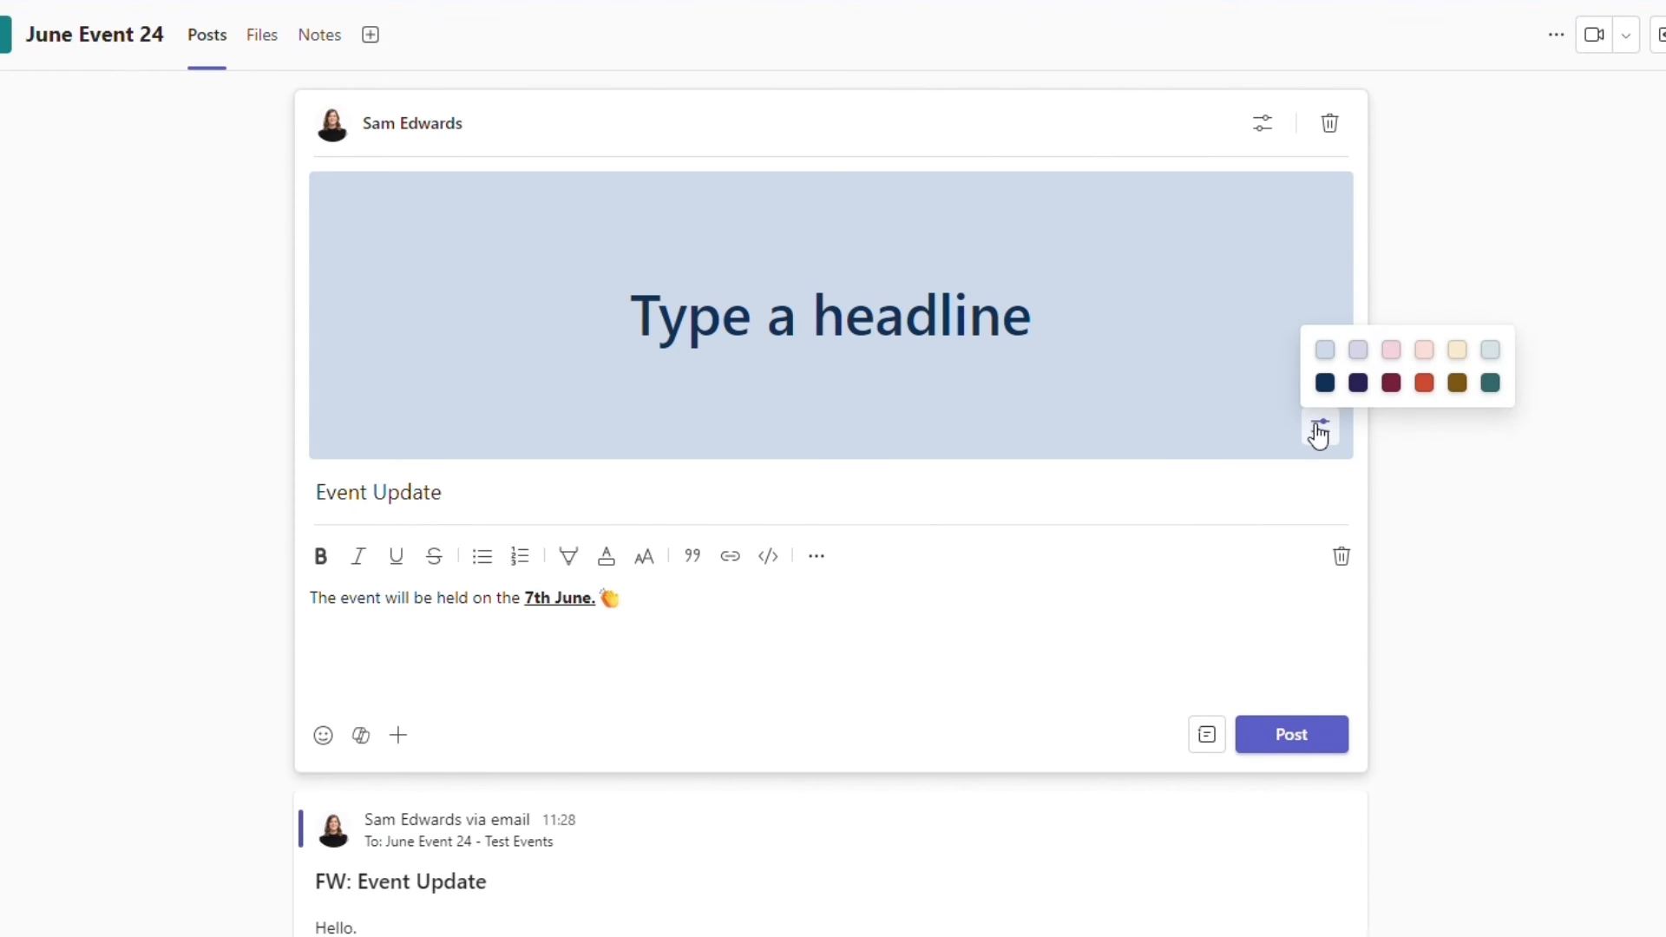
click(1359, 384)
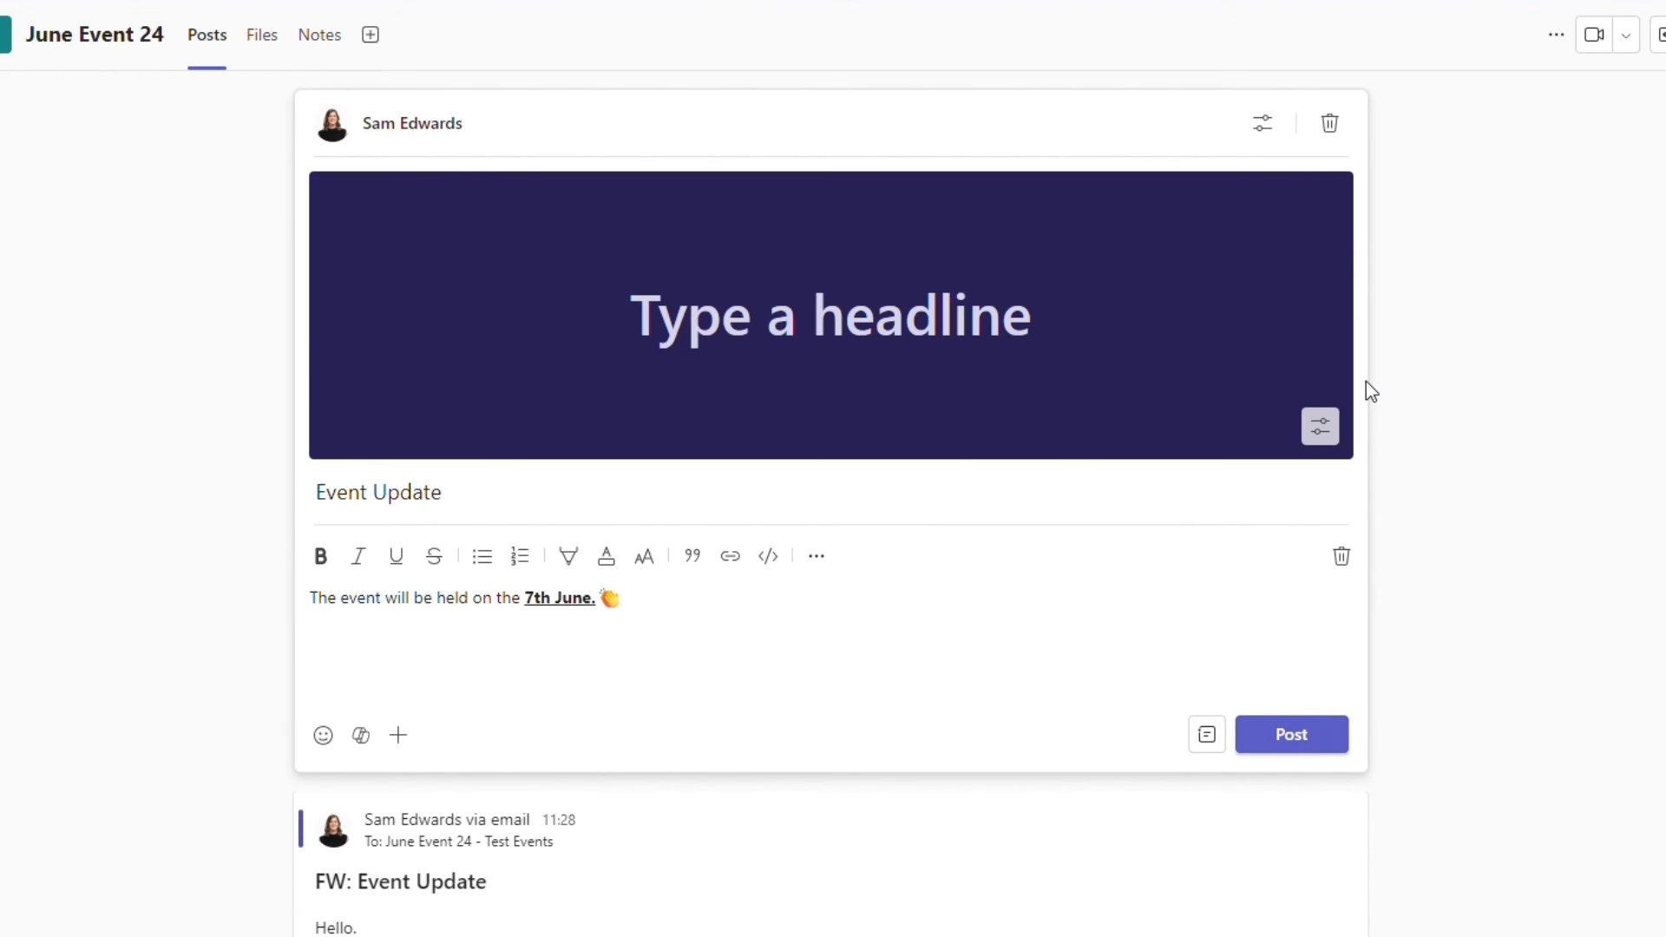
click(1263, 135)
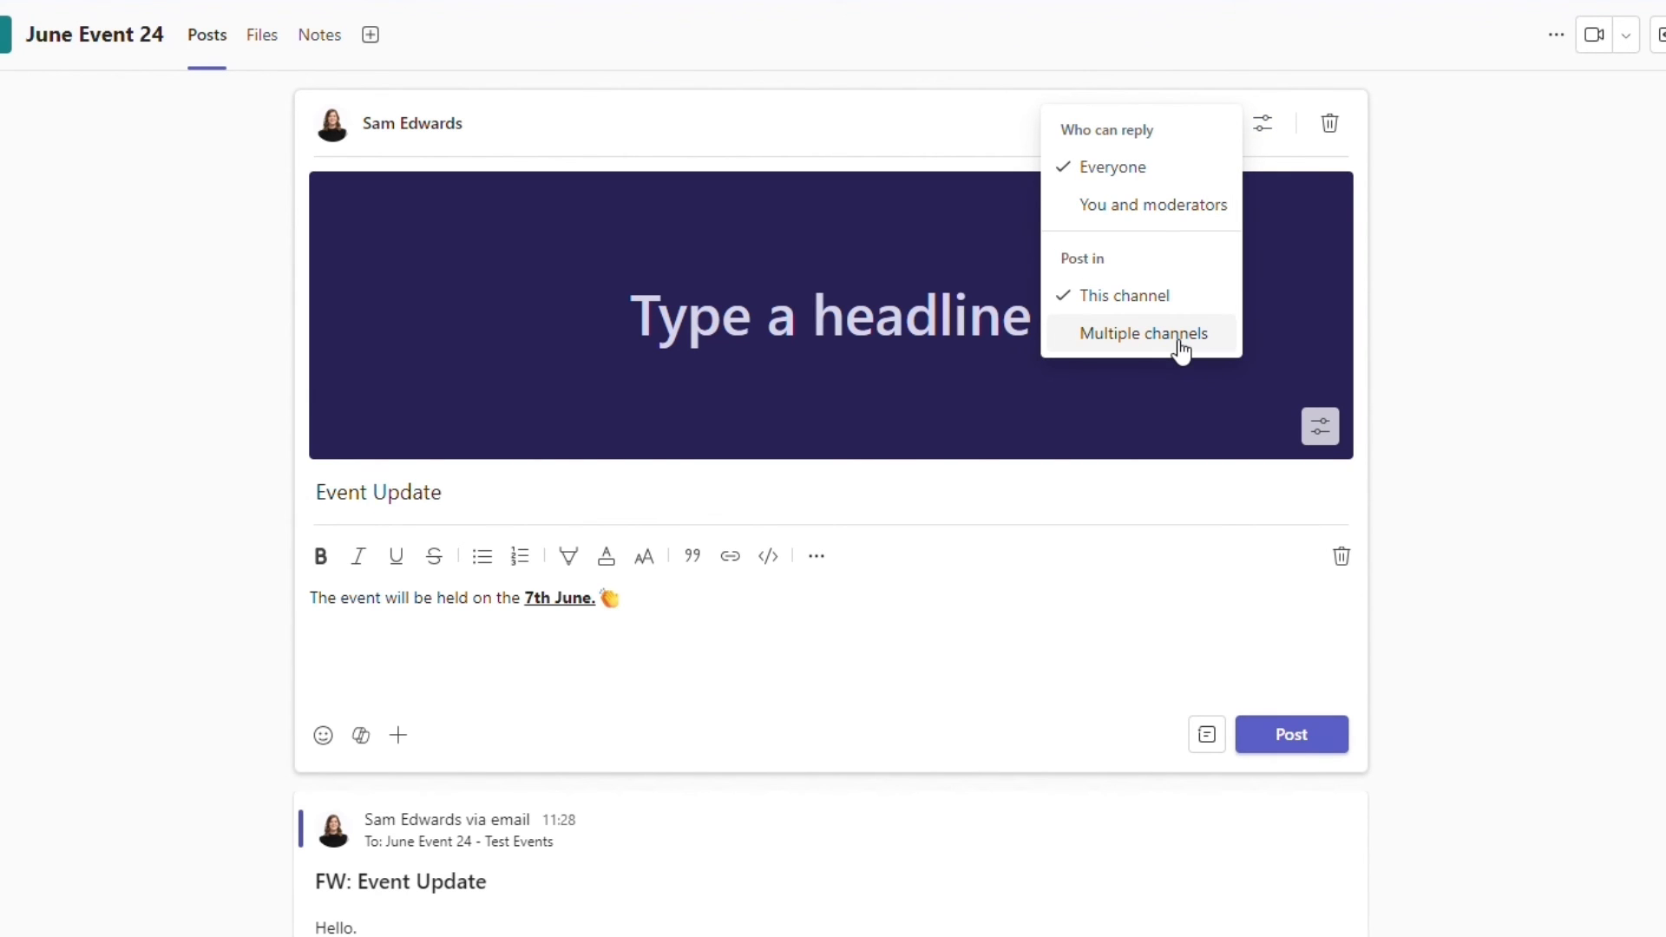
click(1211, 734)
click(1183, 669)
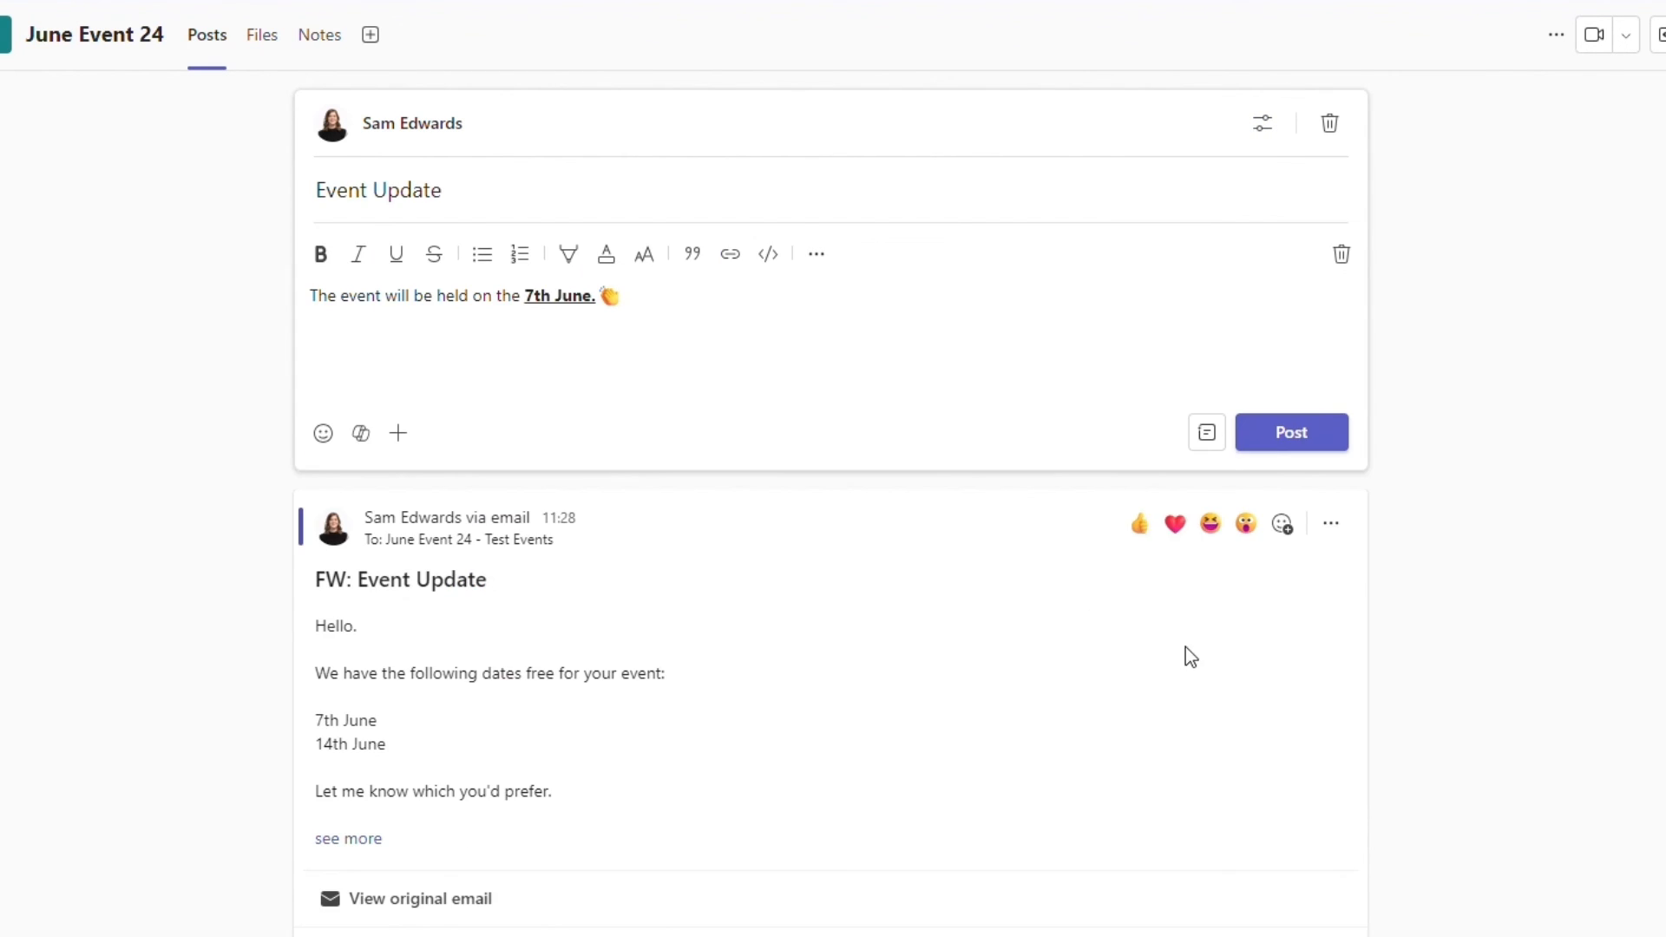
- Publish the Event Update post and react to it with the star-eyed smiley
click(1328, 434)
mouse_move(1138, 272)
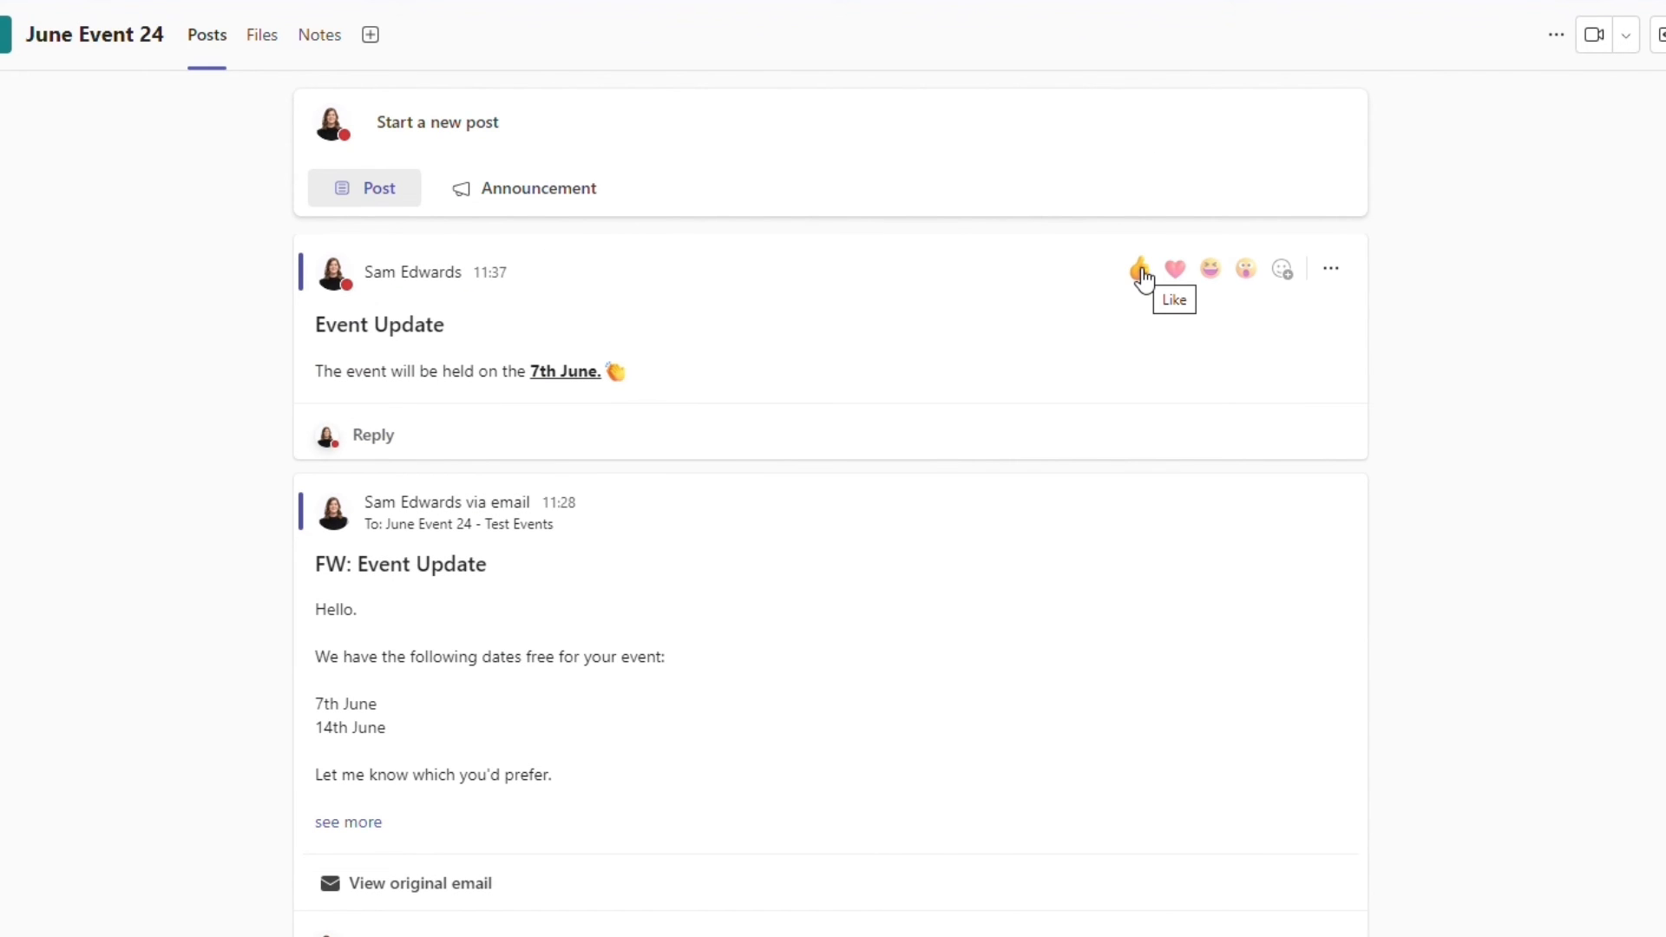
click(1282, 272)
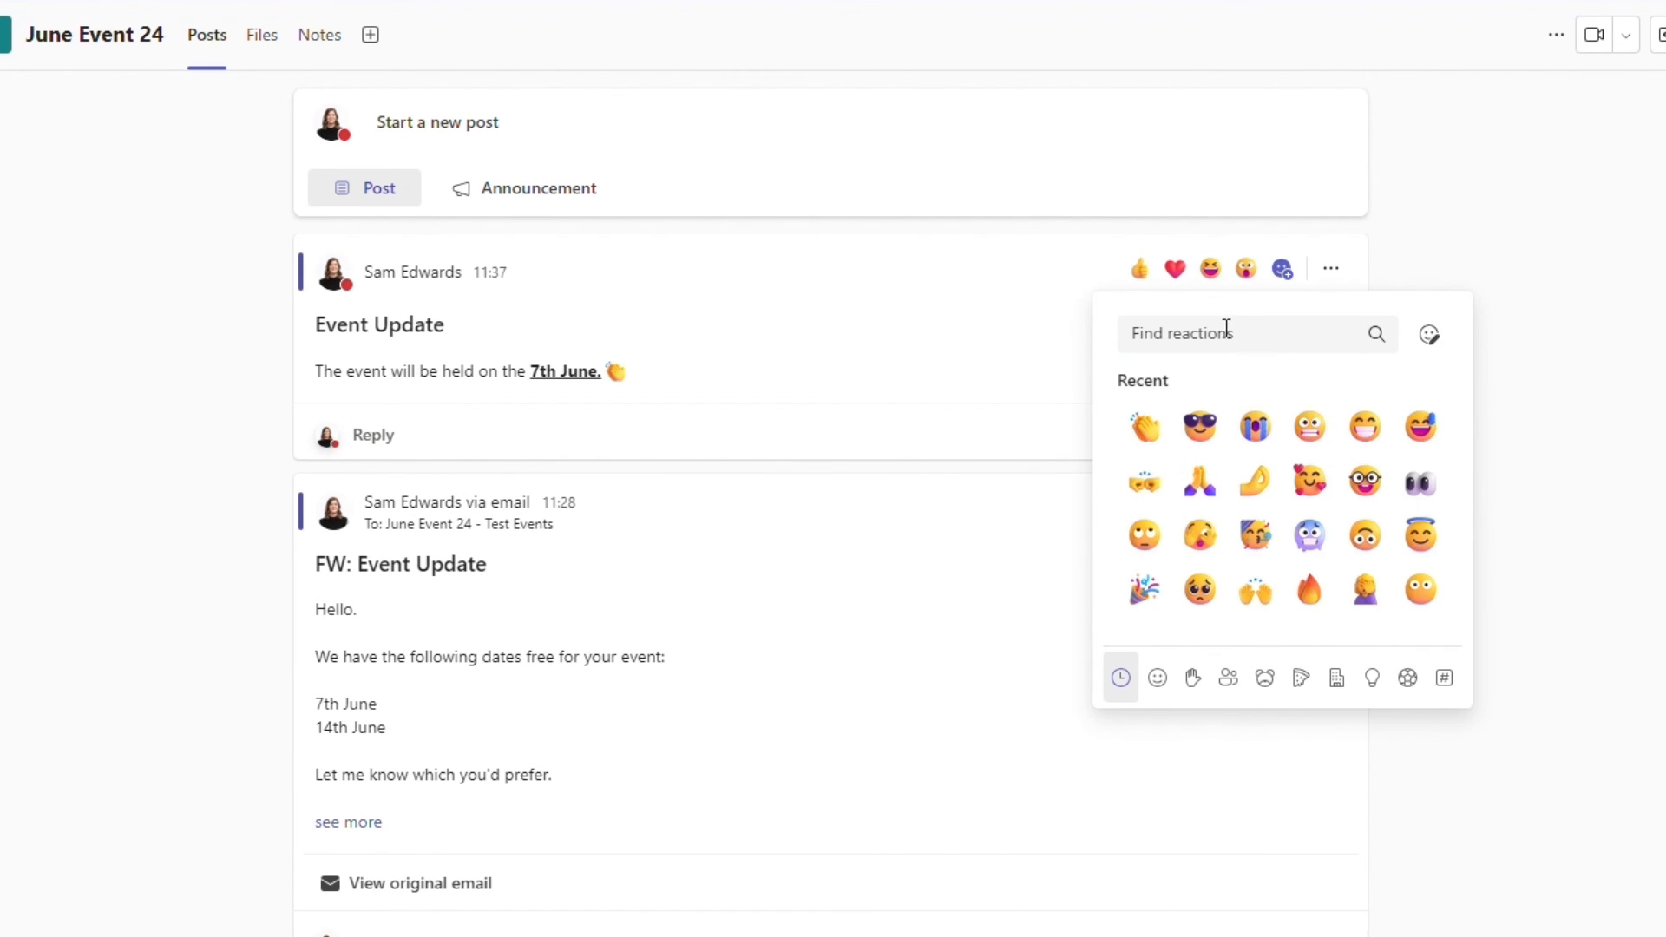
click(1191, 678)
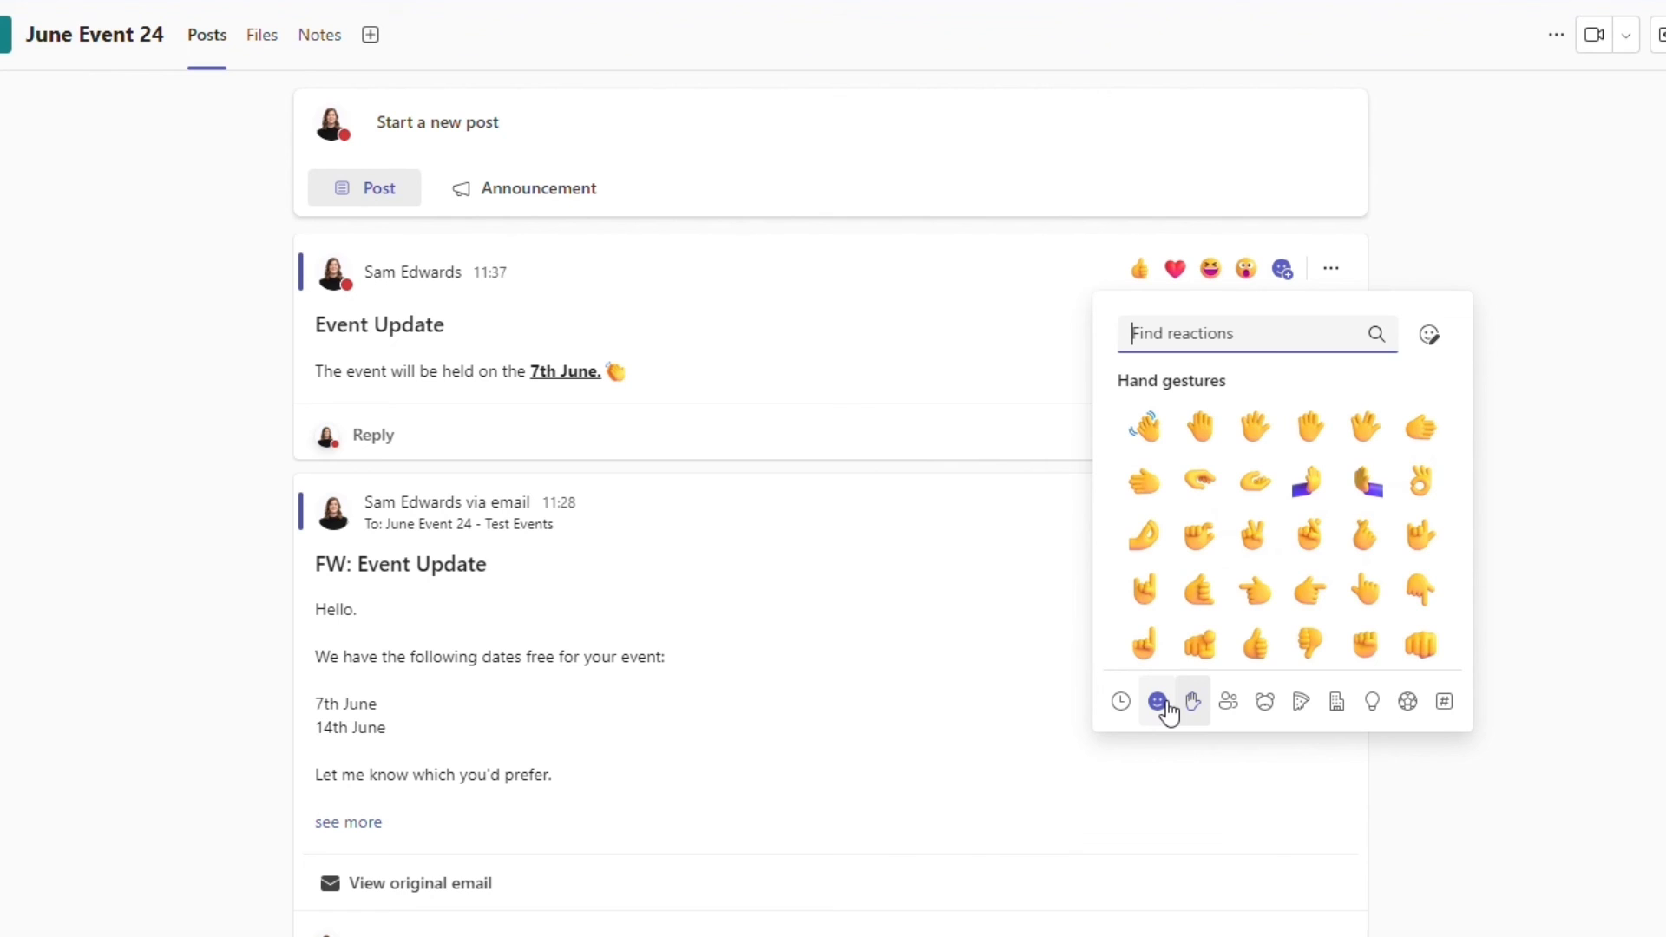
click(1168, 705)
click(1352, 533)
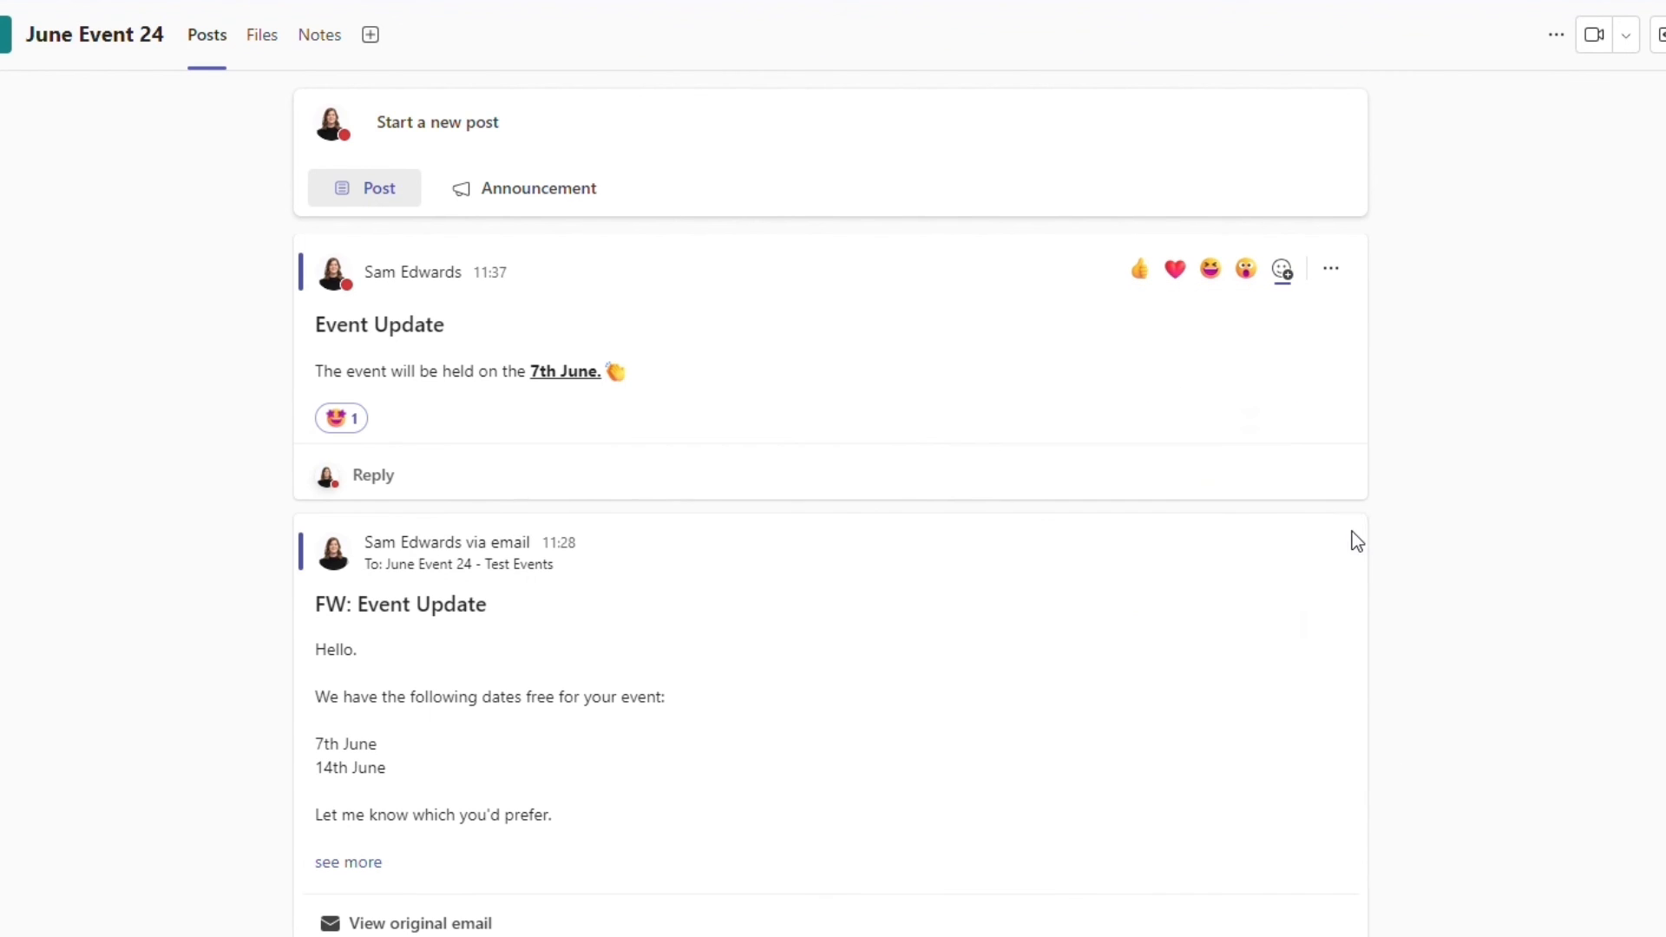
- View the Event Update post's conversation in a separate window and close that window
click(1334, 269)
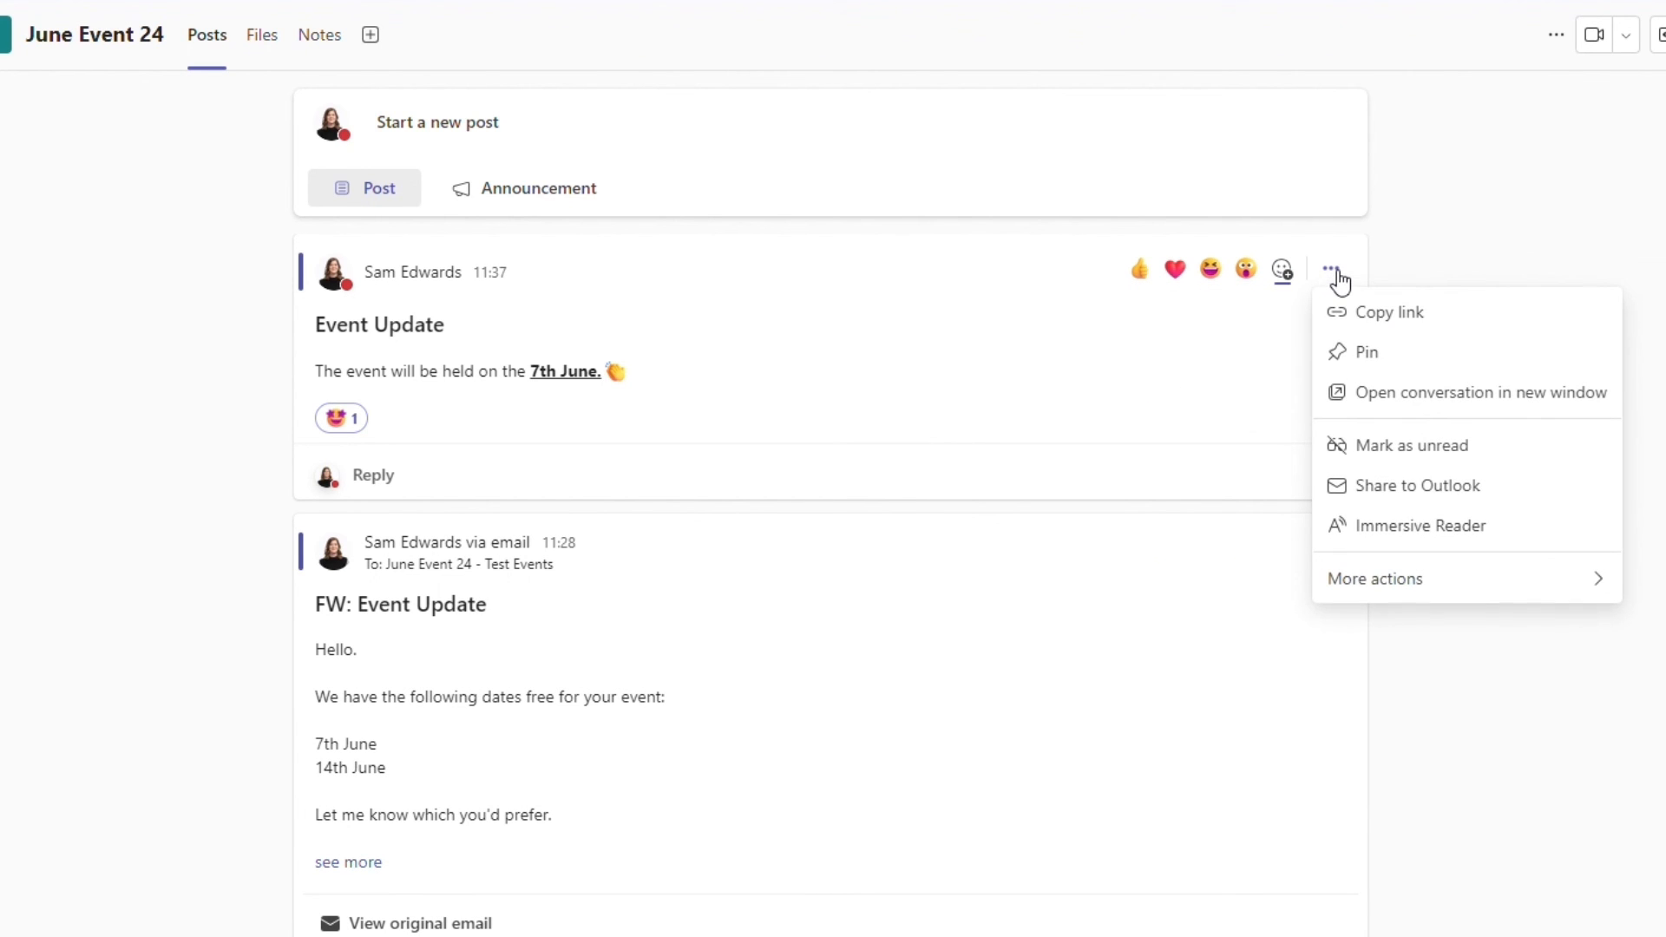
click(1392, 392)
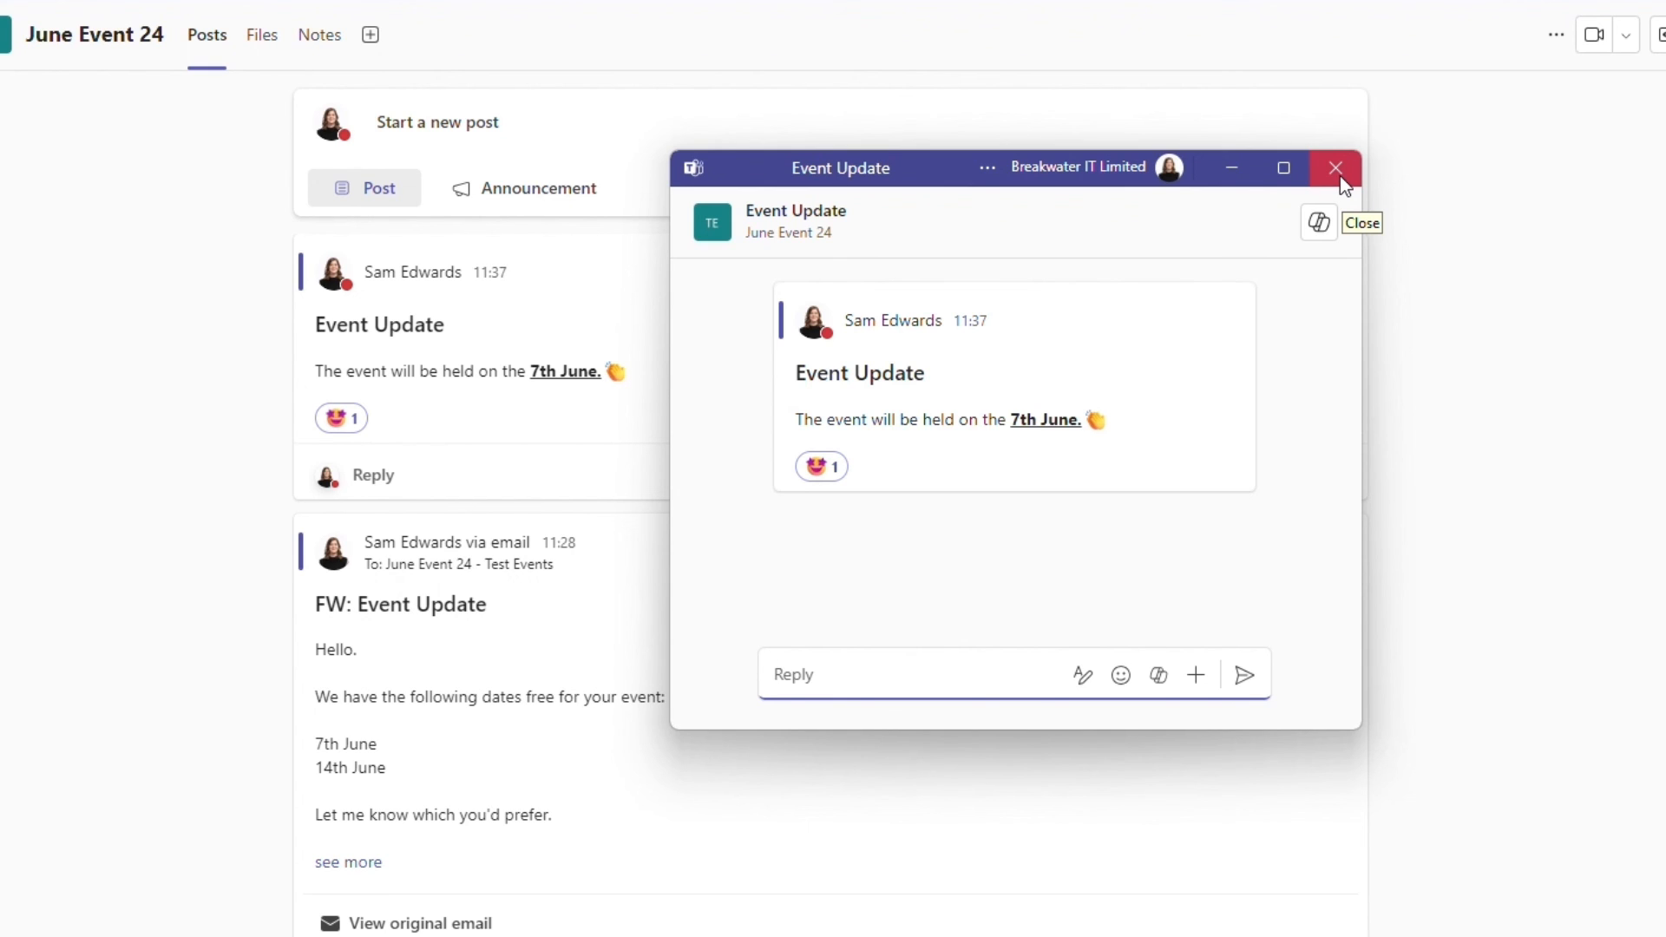
click(1337, 170)
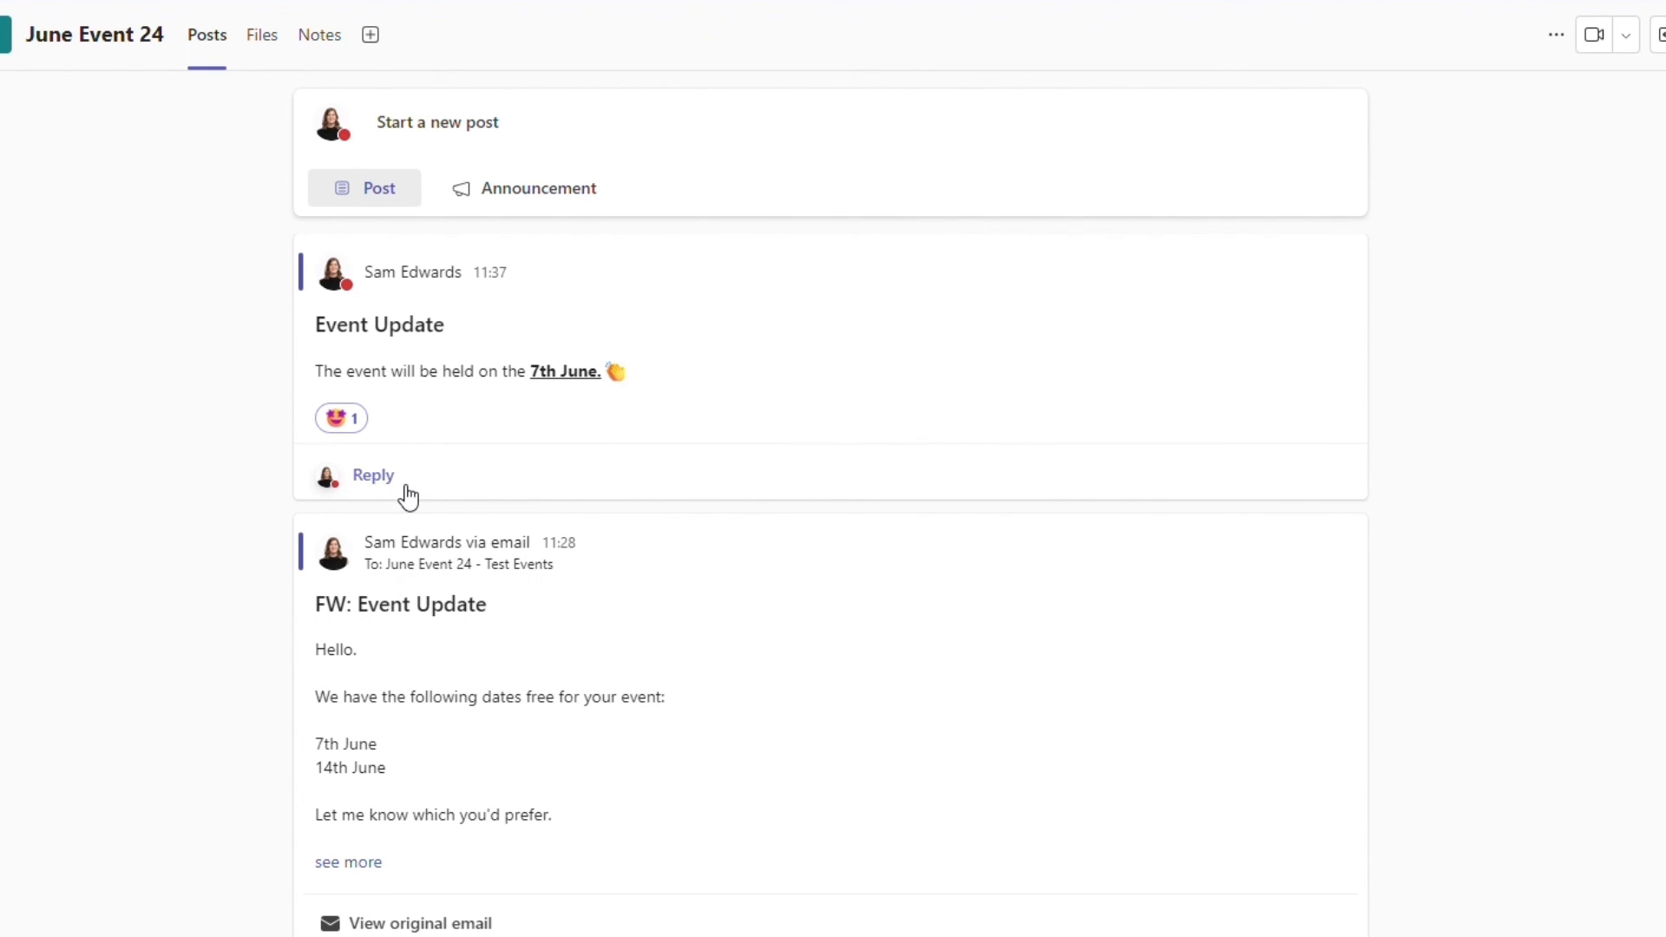
- Open a reply to the Event Update post with formatting options, and look over its emoji, GIF, sticker, action and app choices
click(375, 476)
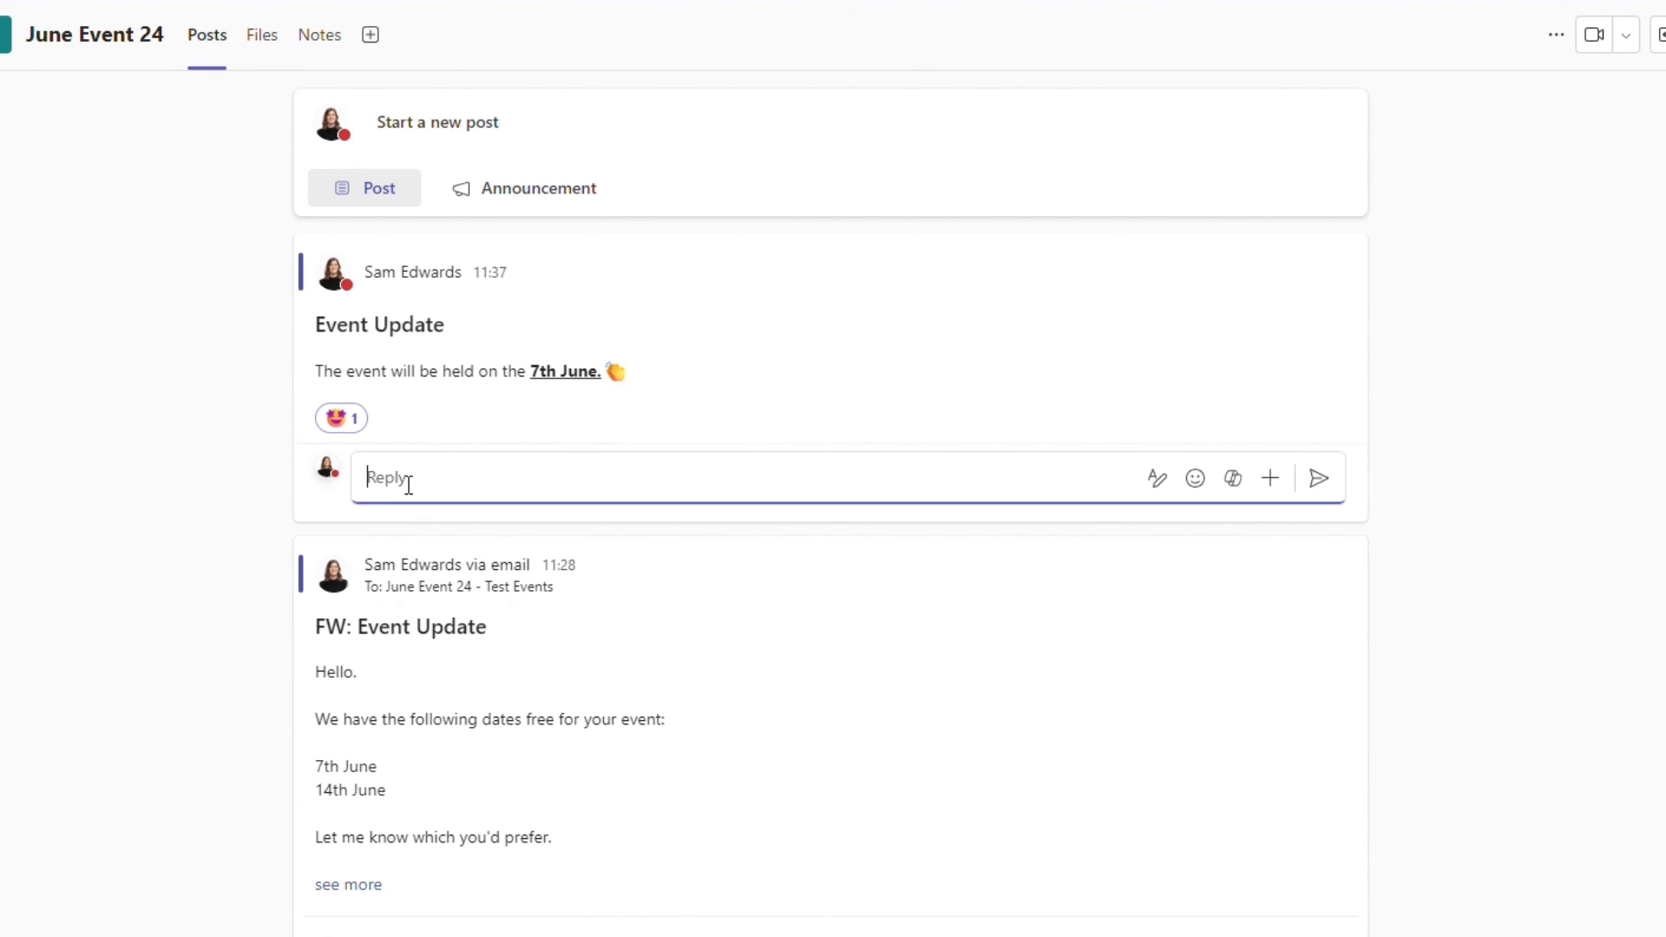
click(1156, 477)
click(1205, 651)
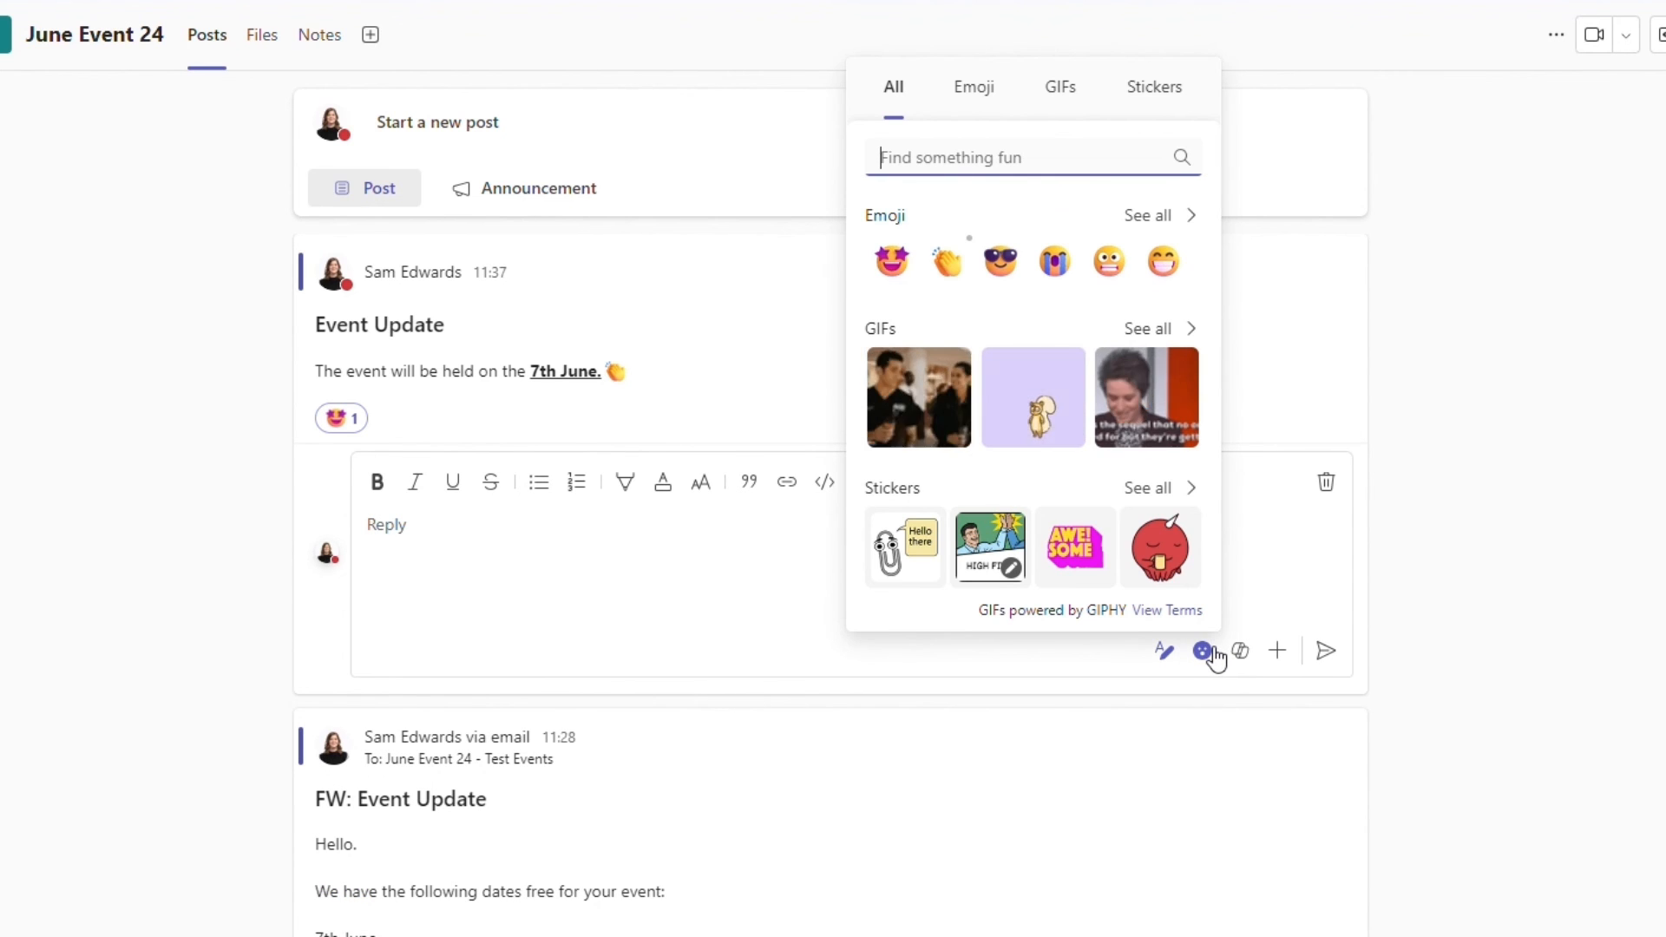
click(1278, 652)
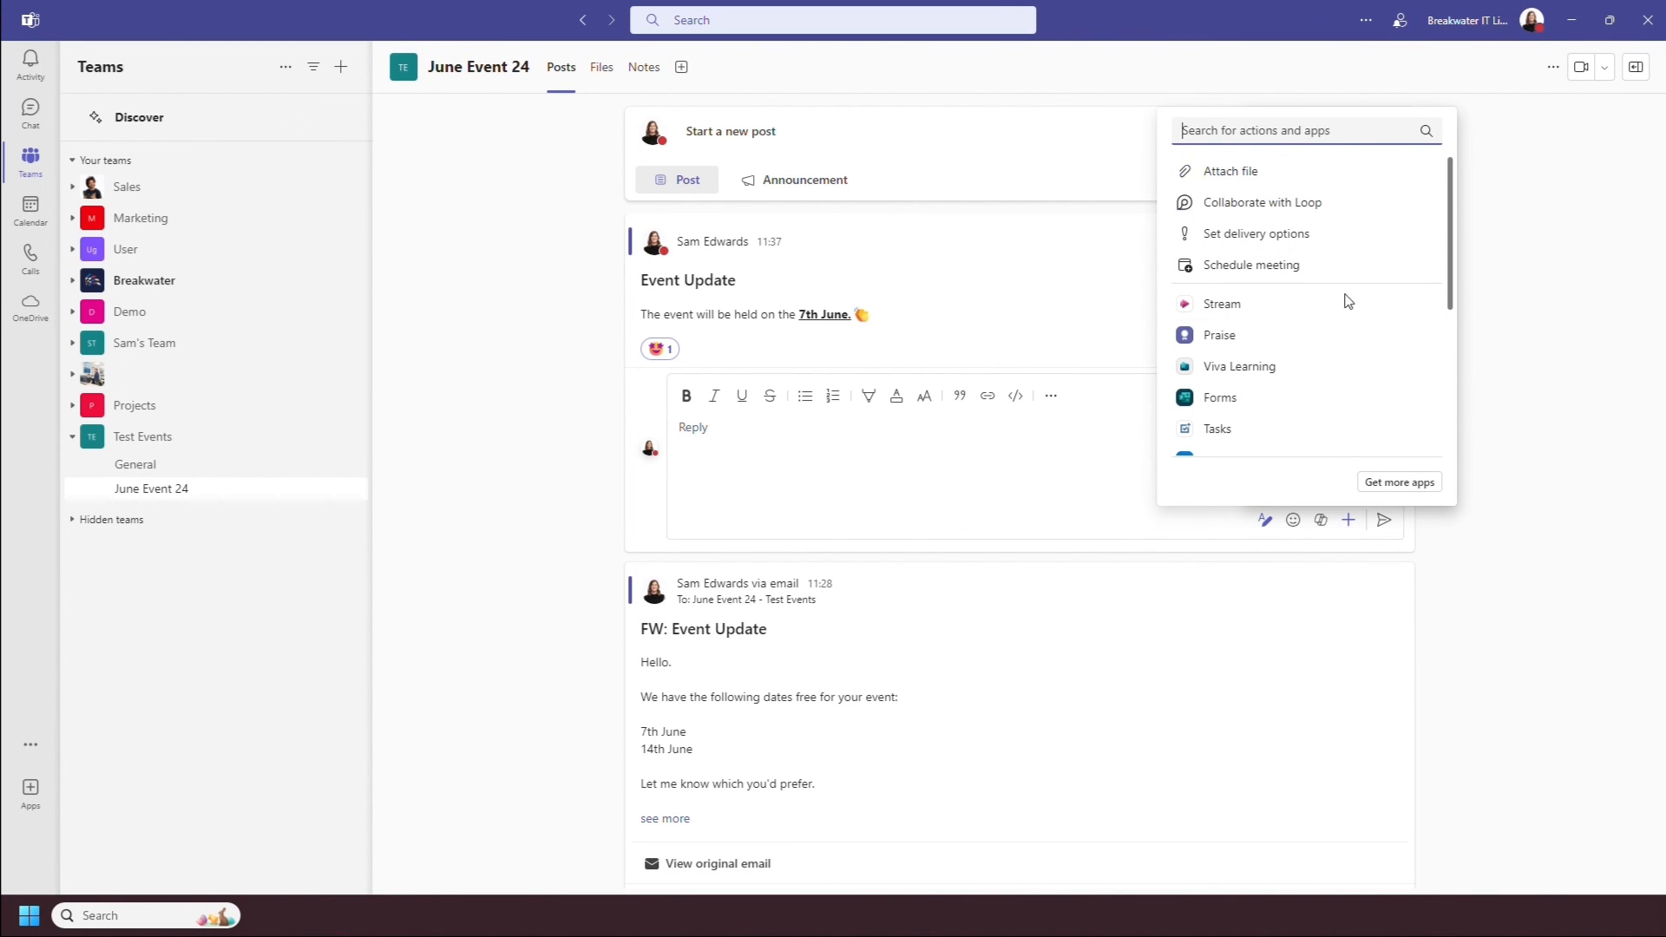
scroll(1346, 297, down, 3)
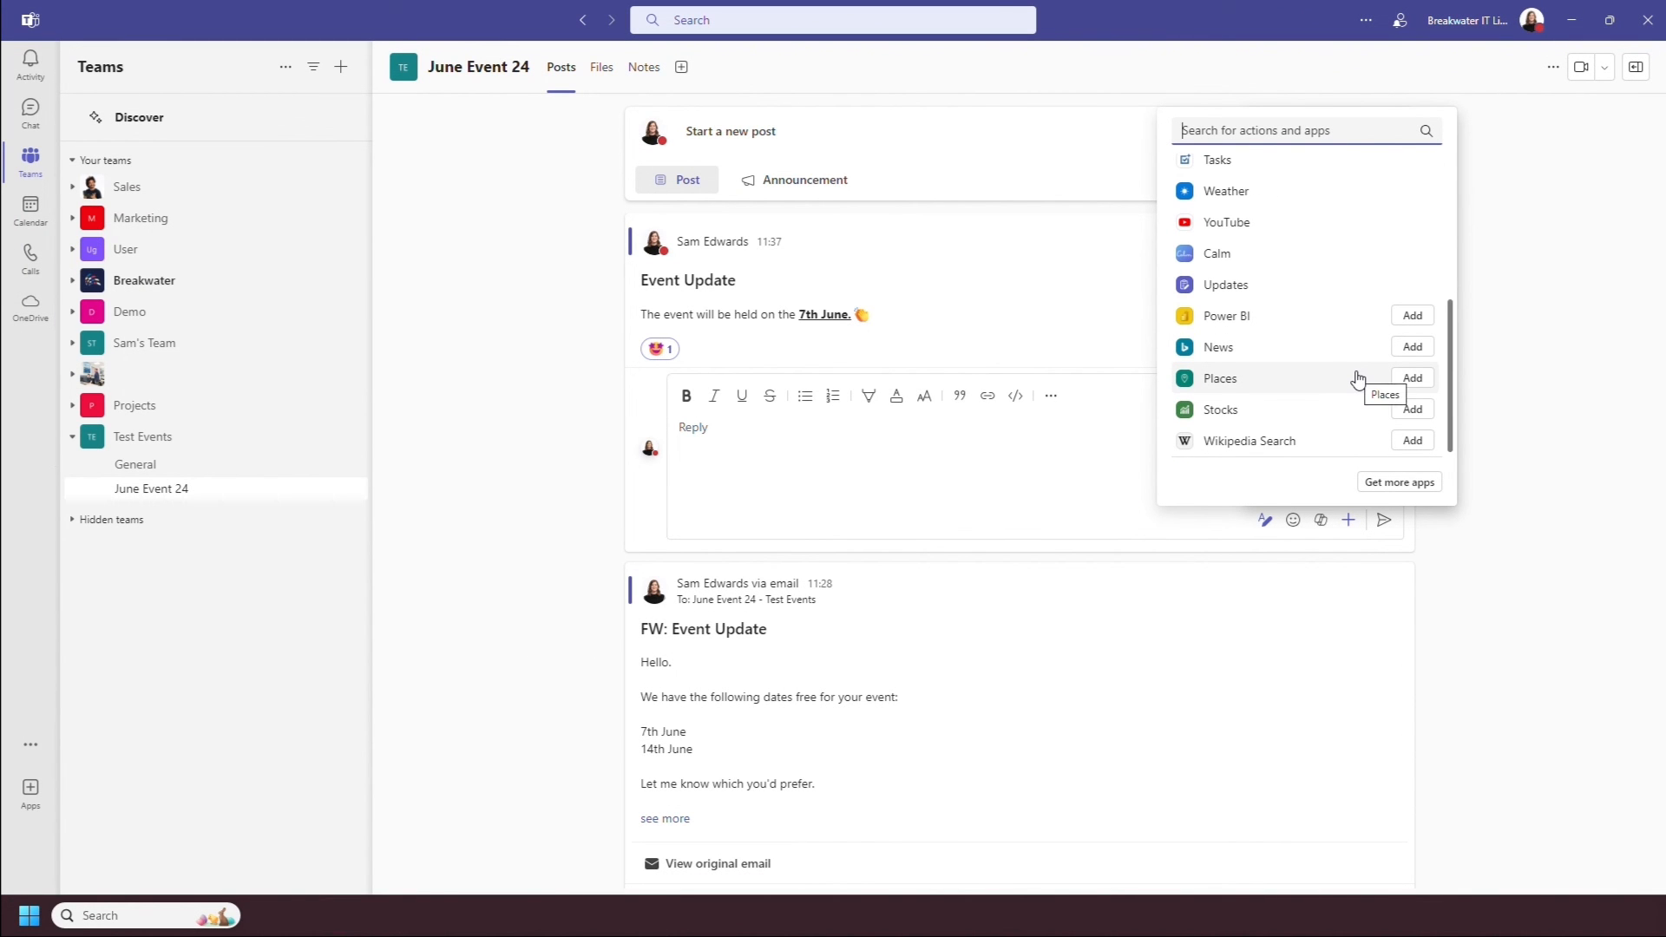
click(1113, 446)
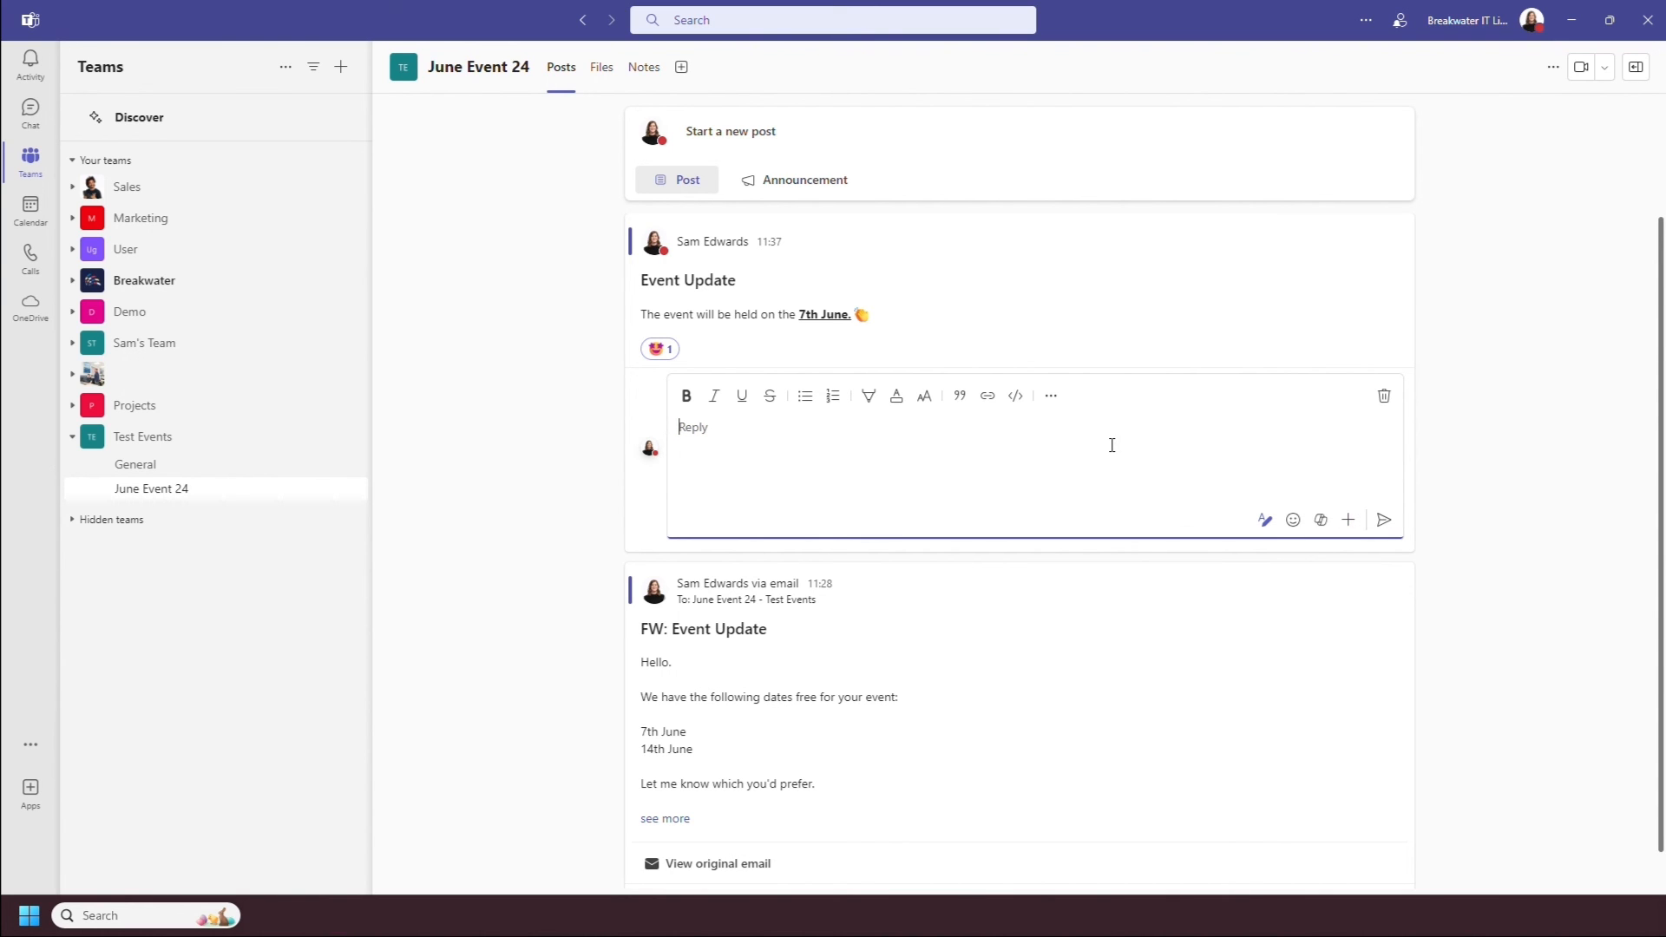